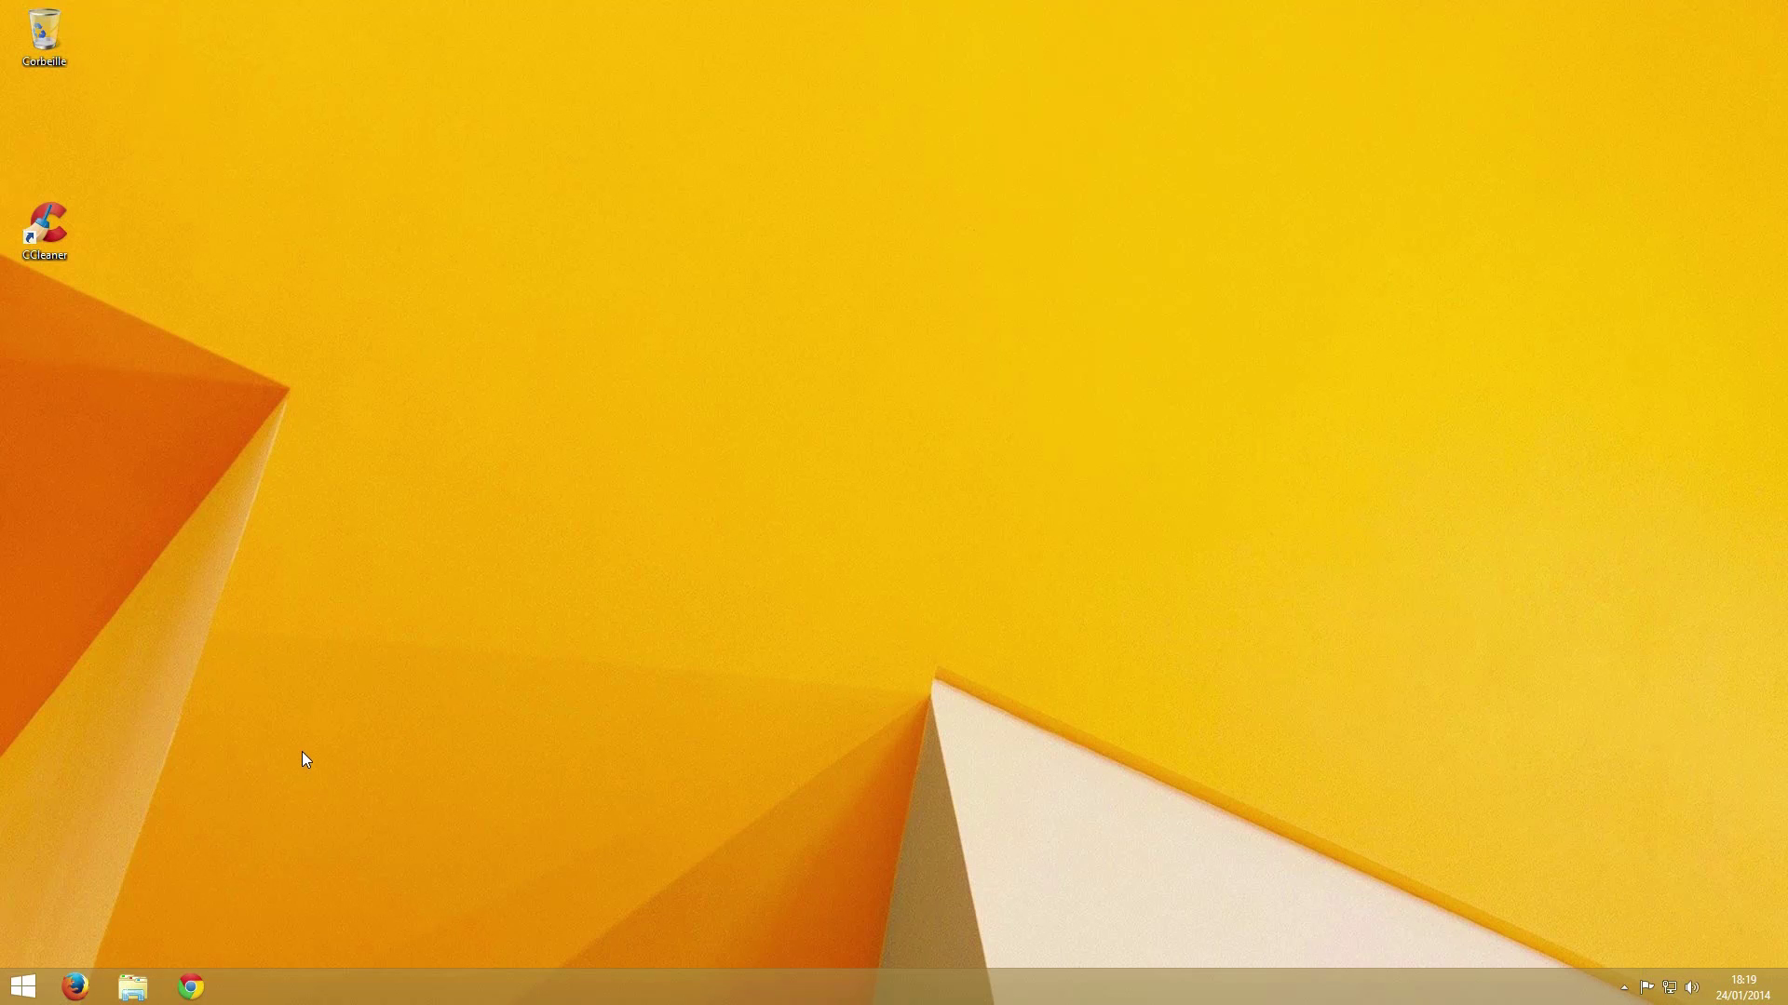
Step: Open Programs and Features to show the installed programs
{"action": "right_click", "coordinate": [28, 985]}
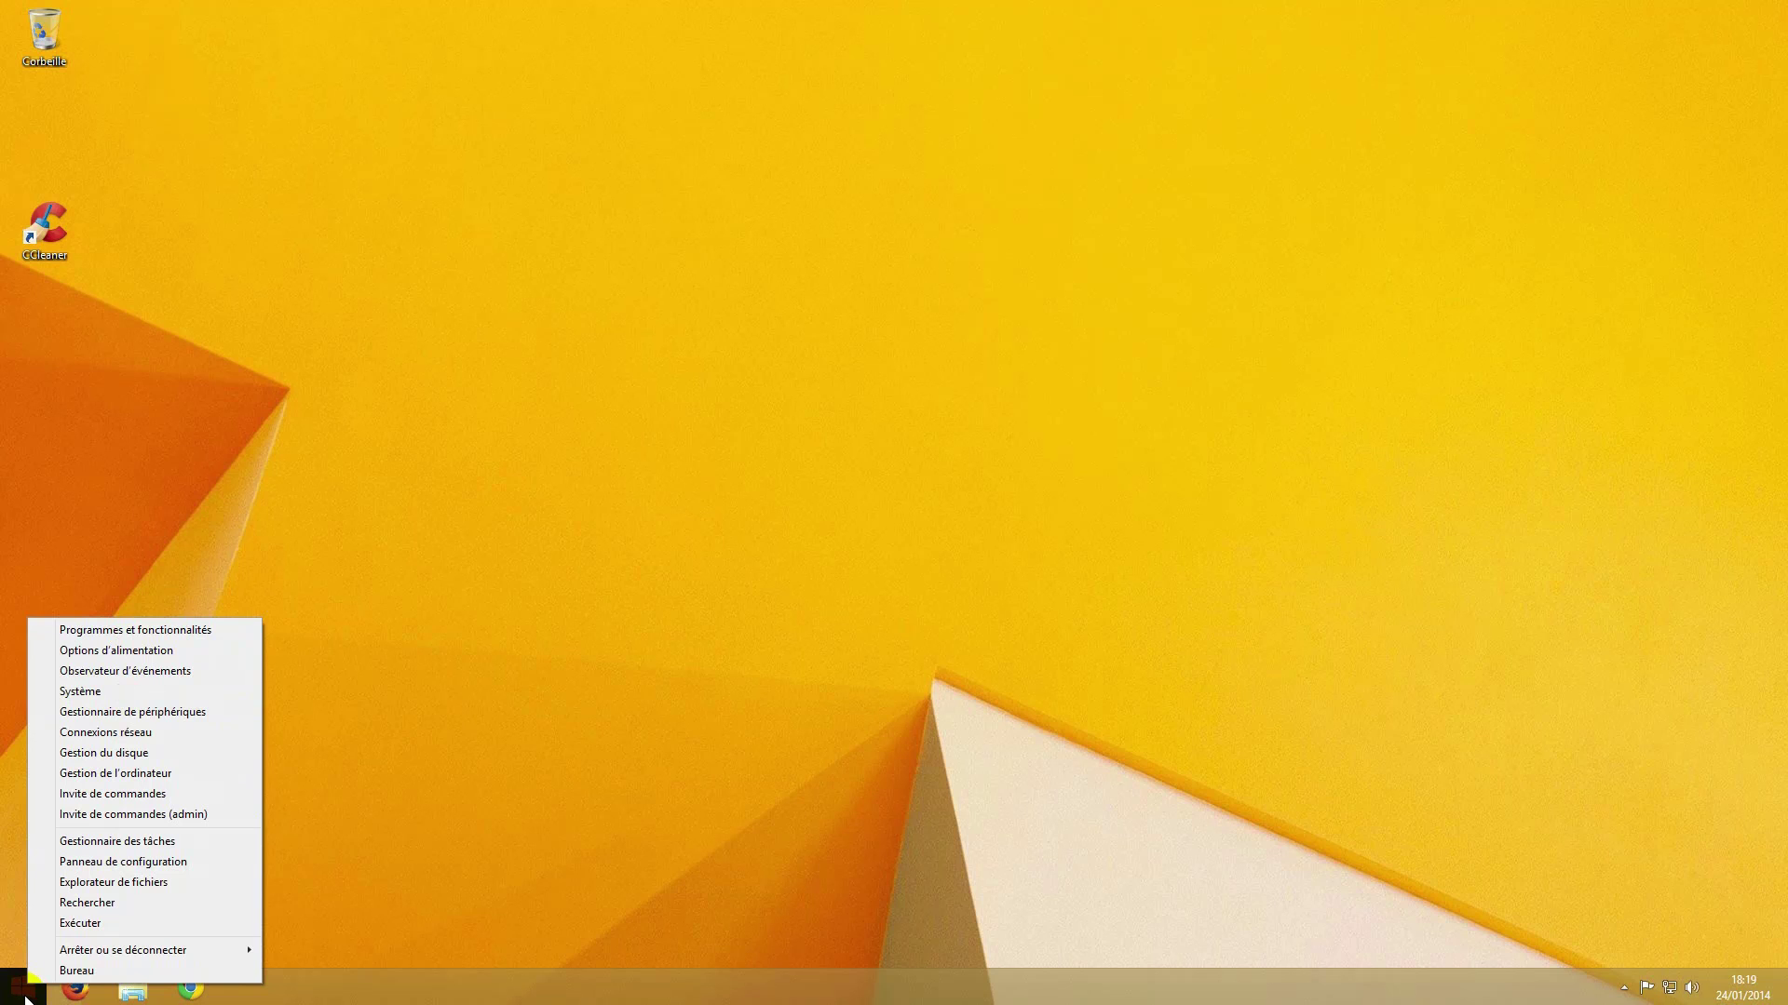
{"action": "left_click", "coordinate": [159, 631]}
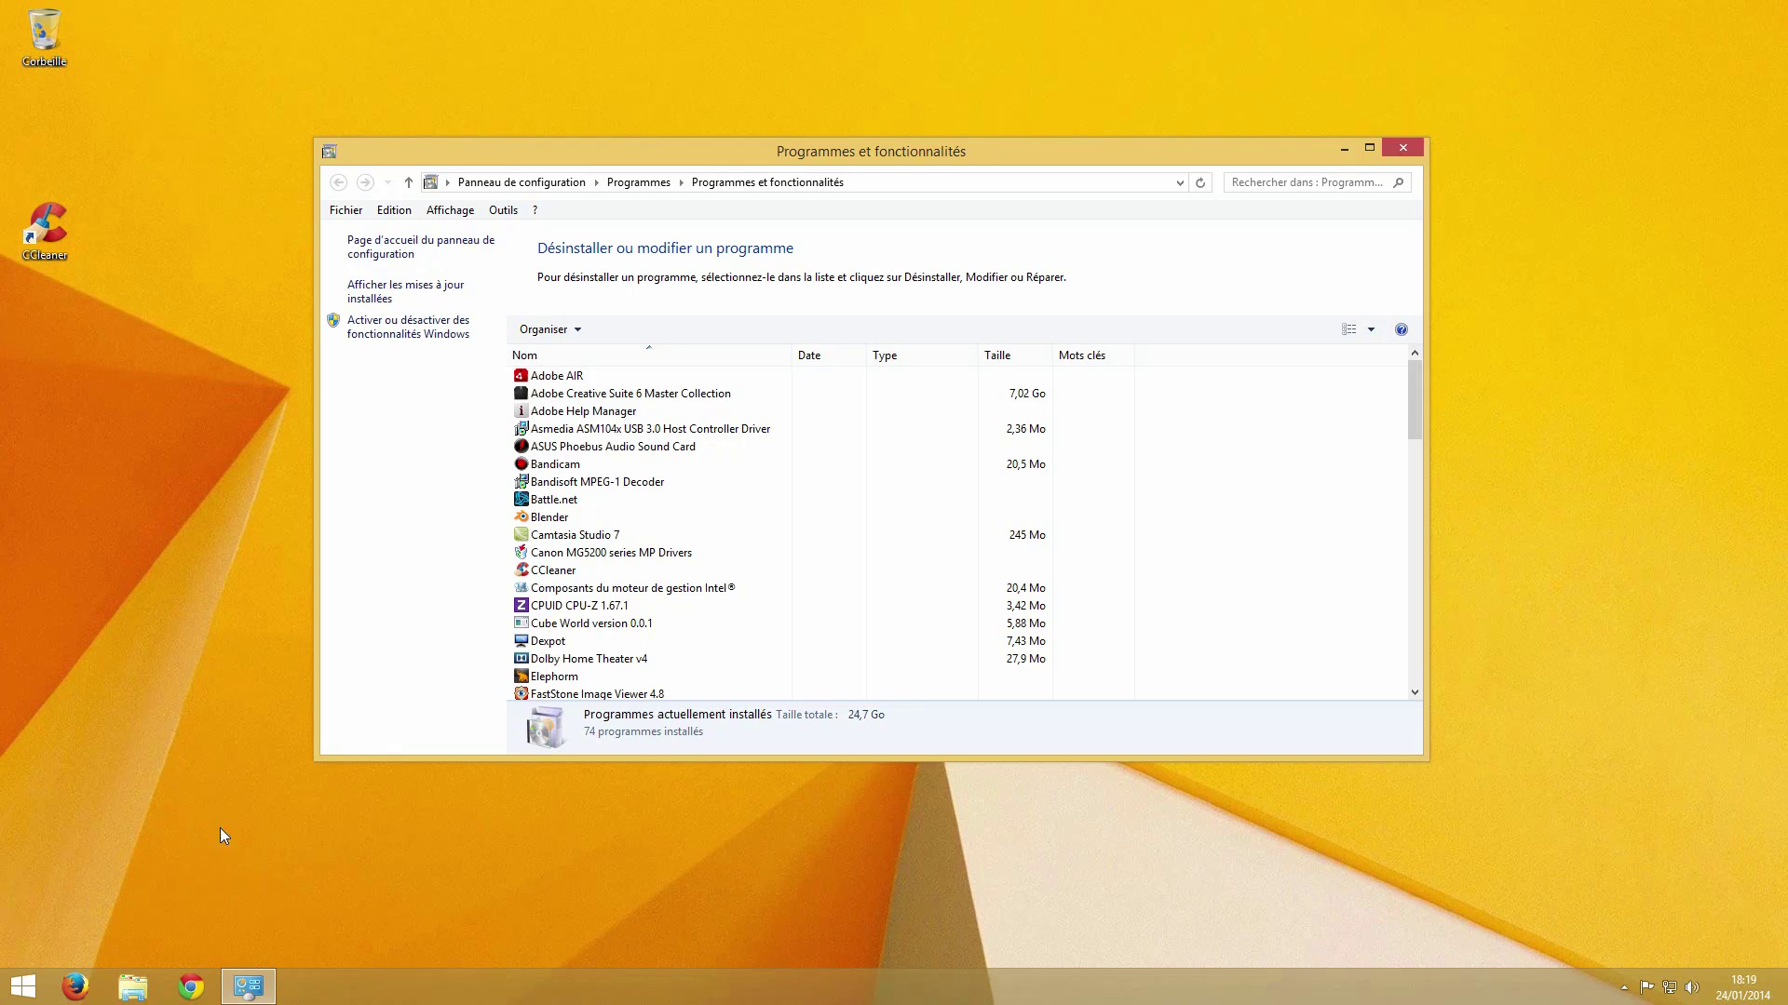
Step: View the Control Panel's categories, including the option to uninstall a program, and close that window
{"action": "right_click", "coordinate": [26, 985]}
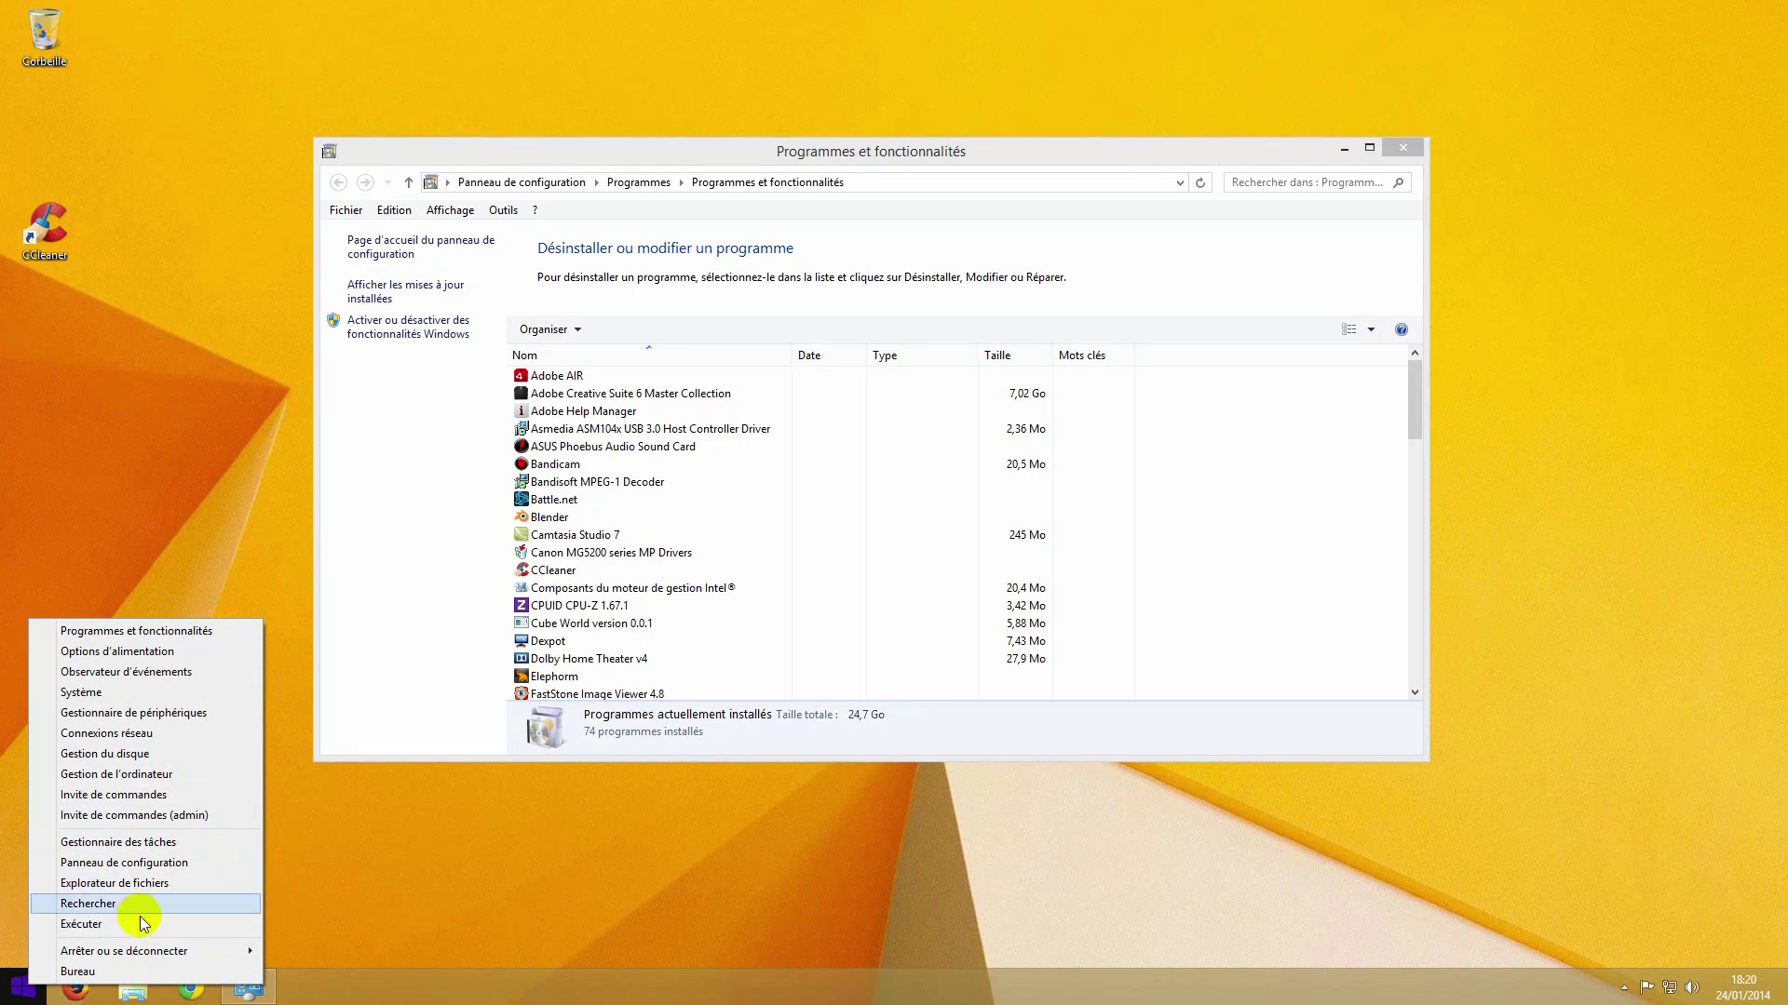
{"action": "left_click", "coordinate": [182, 866]}
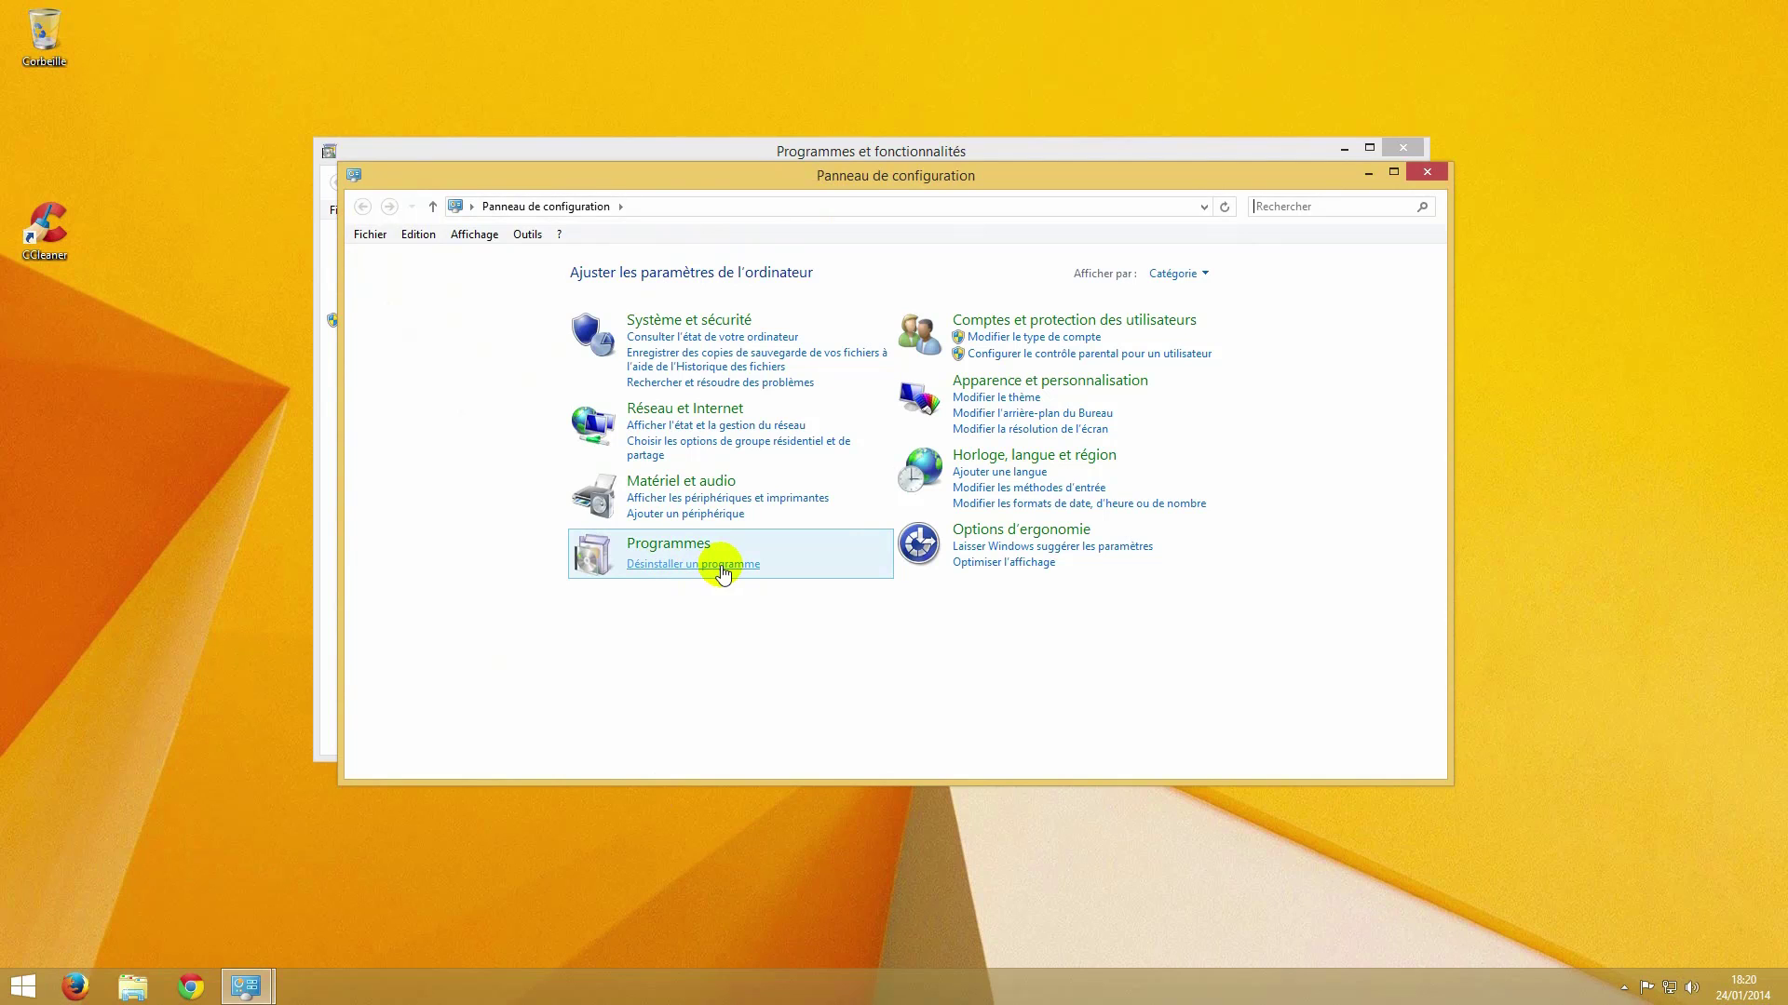
{"action": "left_click", "coordinate": [1428, 176]}
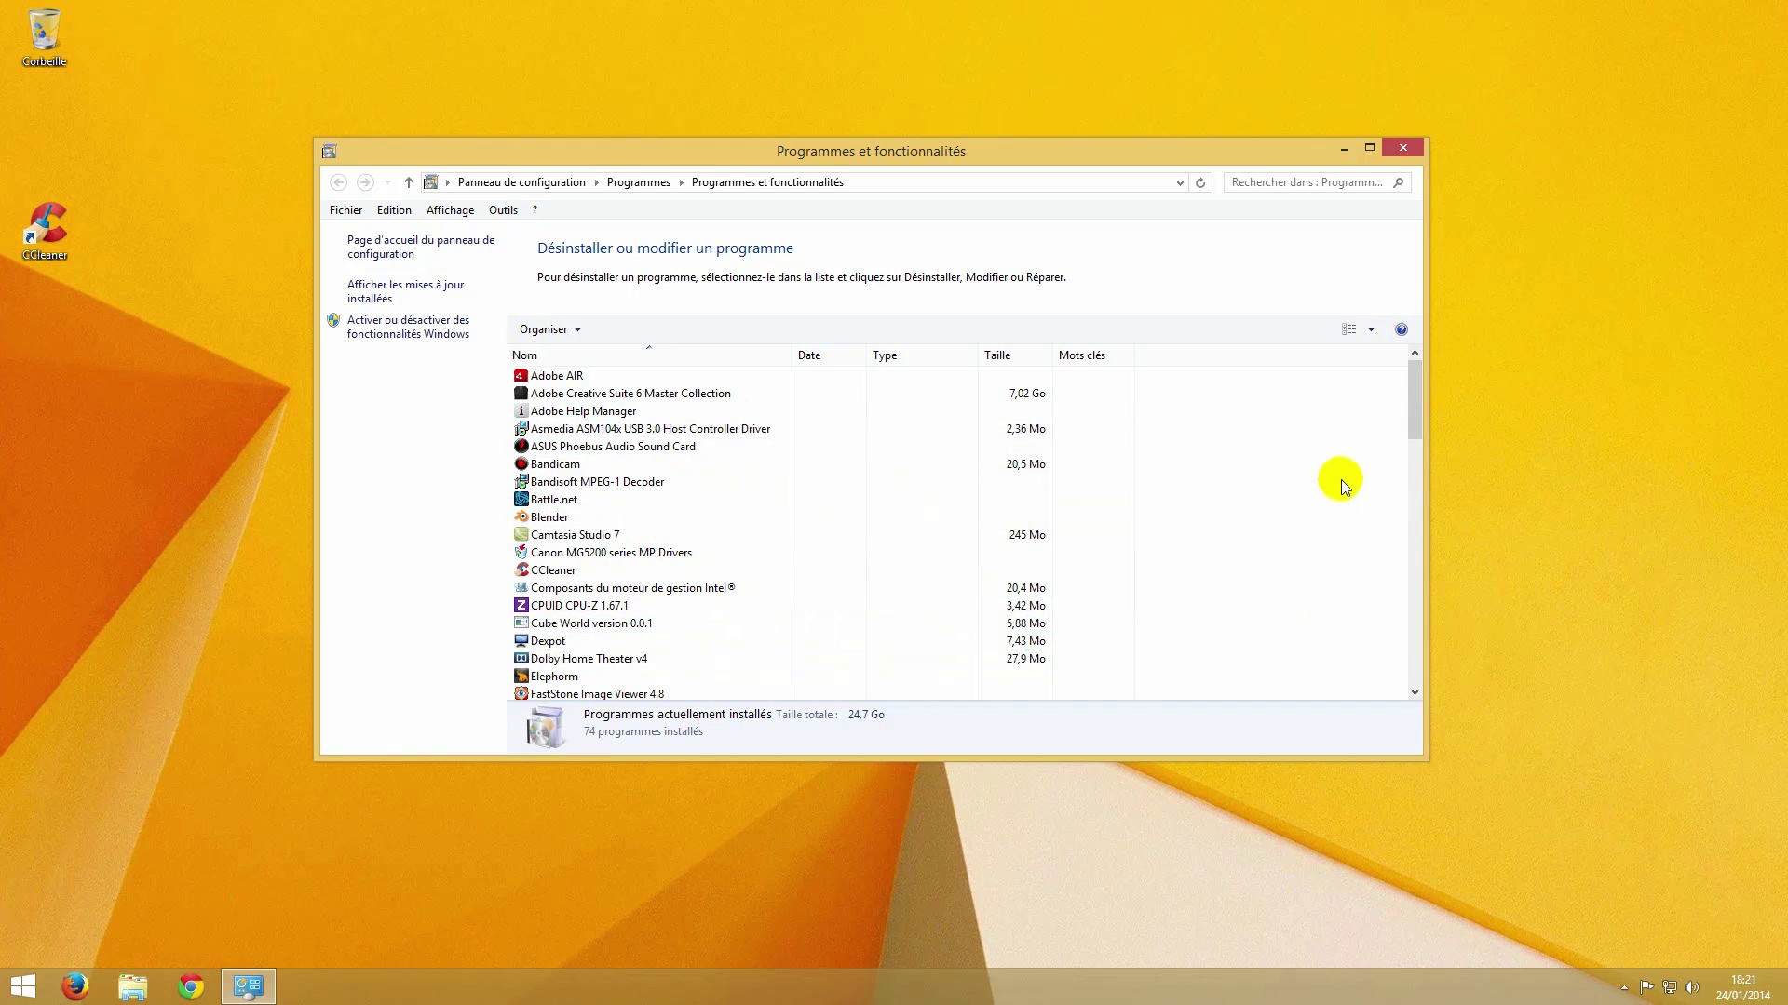
Step: Examine the whole list of installed programs for software that could be removed
{"action": "left_click_drag", "start_coordinate": [1414, 399], "coordinate": [1409, 472]}
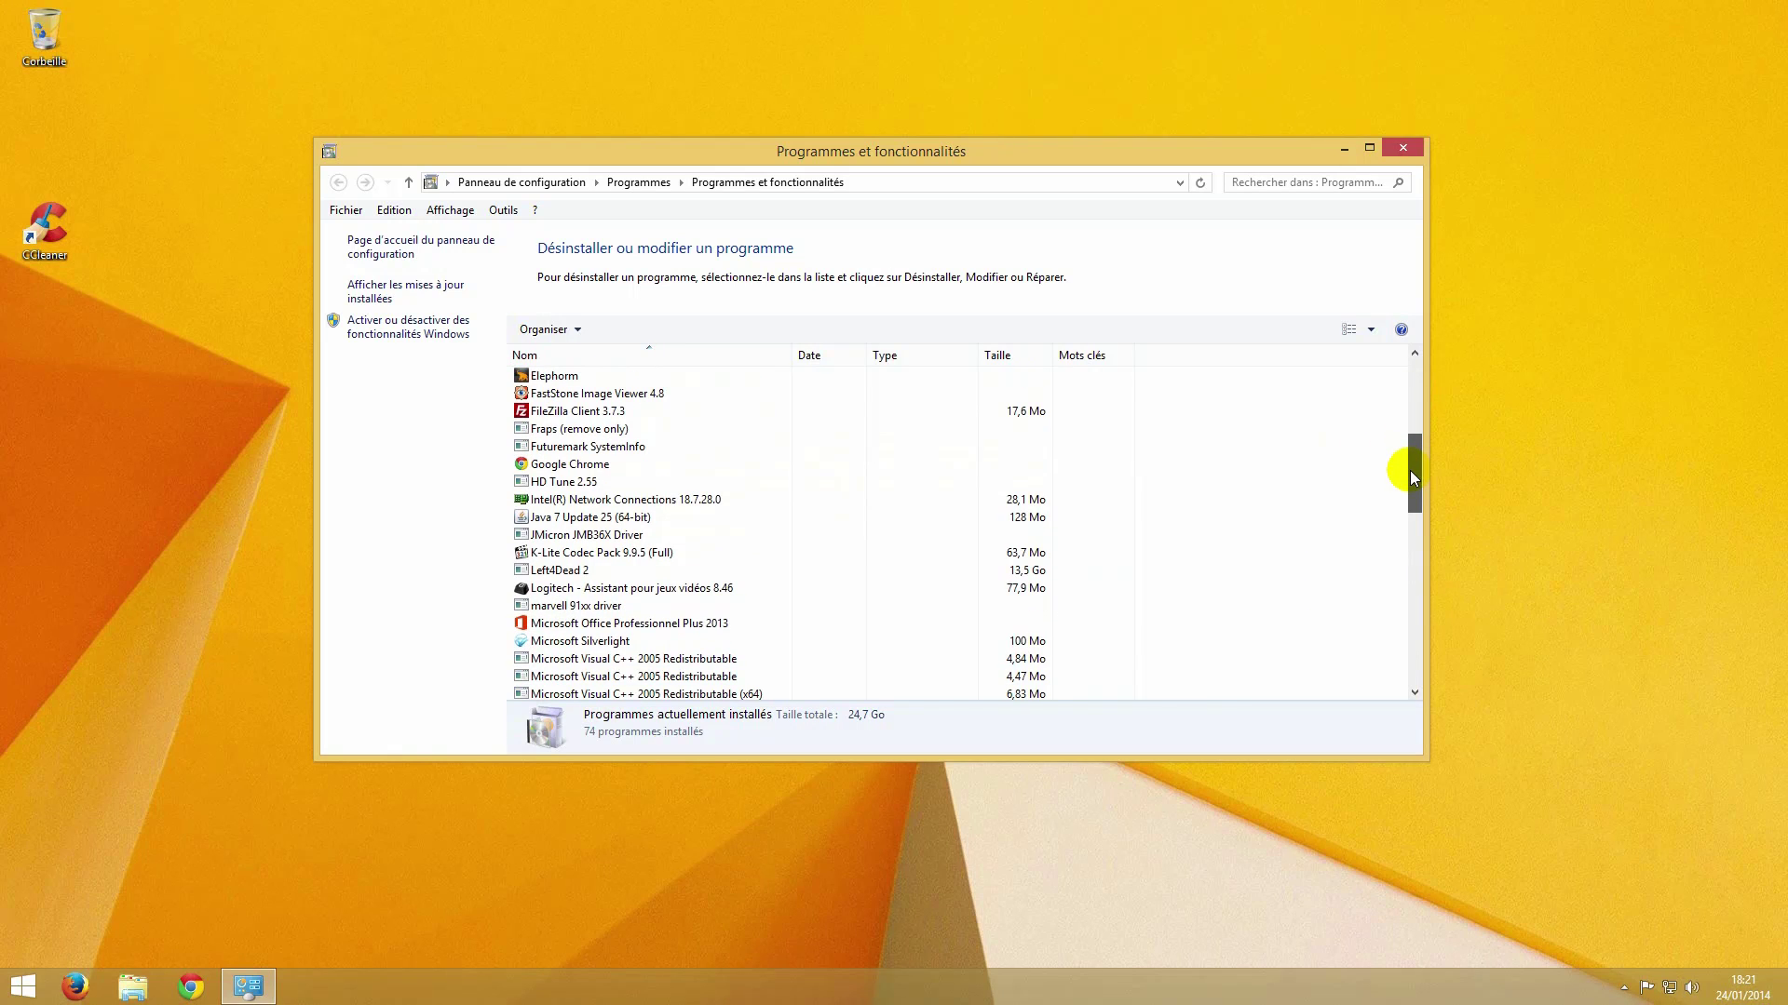
{"action": "left_click_drag", "start_coordinate": [1409, 471], "coordinate": [1411, 370]}
{"action": "left_click", "coordinate": [1012, 464]}
{"action": "scroll", "coordinate": [1013, 464], "scroll_direction": "down", "scroll_amount": 2}
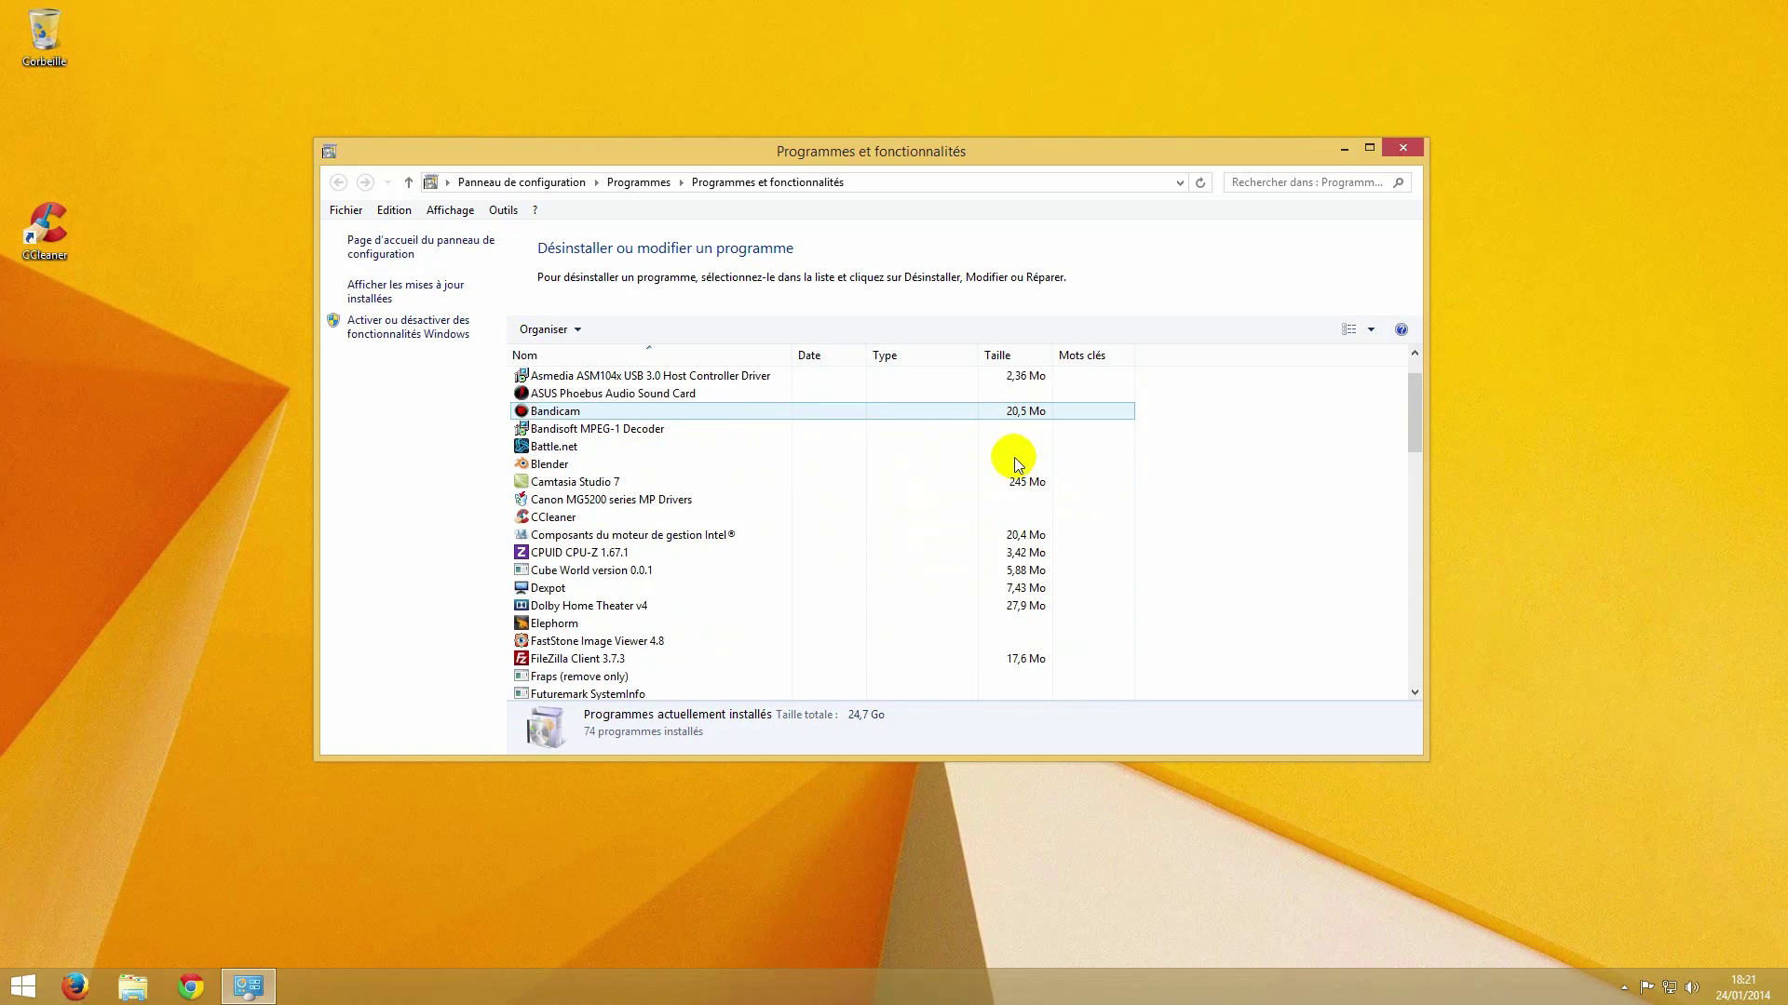
{"action": "scroll", "coordinate": [1017, 465], "scroll_direction": "down", "scroll_amount": 2}
{"action": "scroll", "coordinate": [1018, 466], "scroll_direction": "down", "scroll_amount": 2}
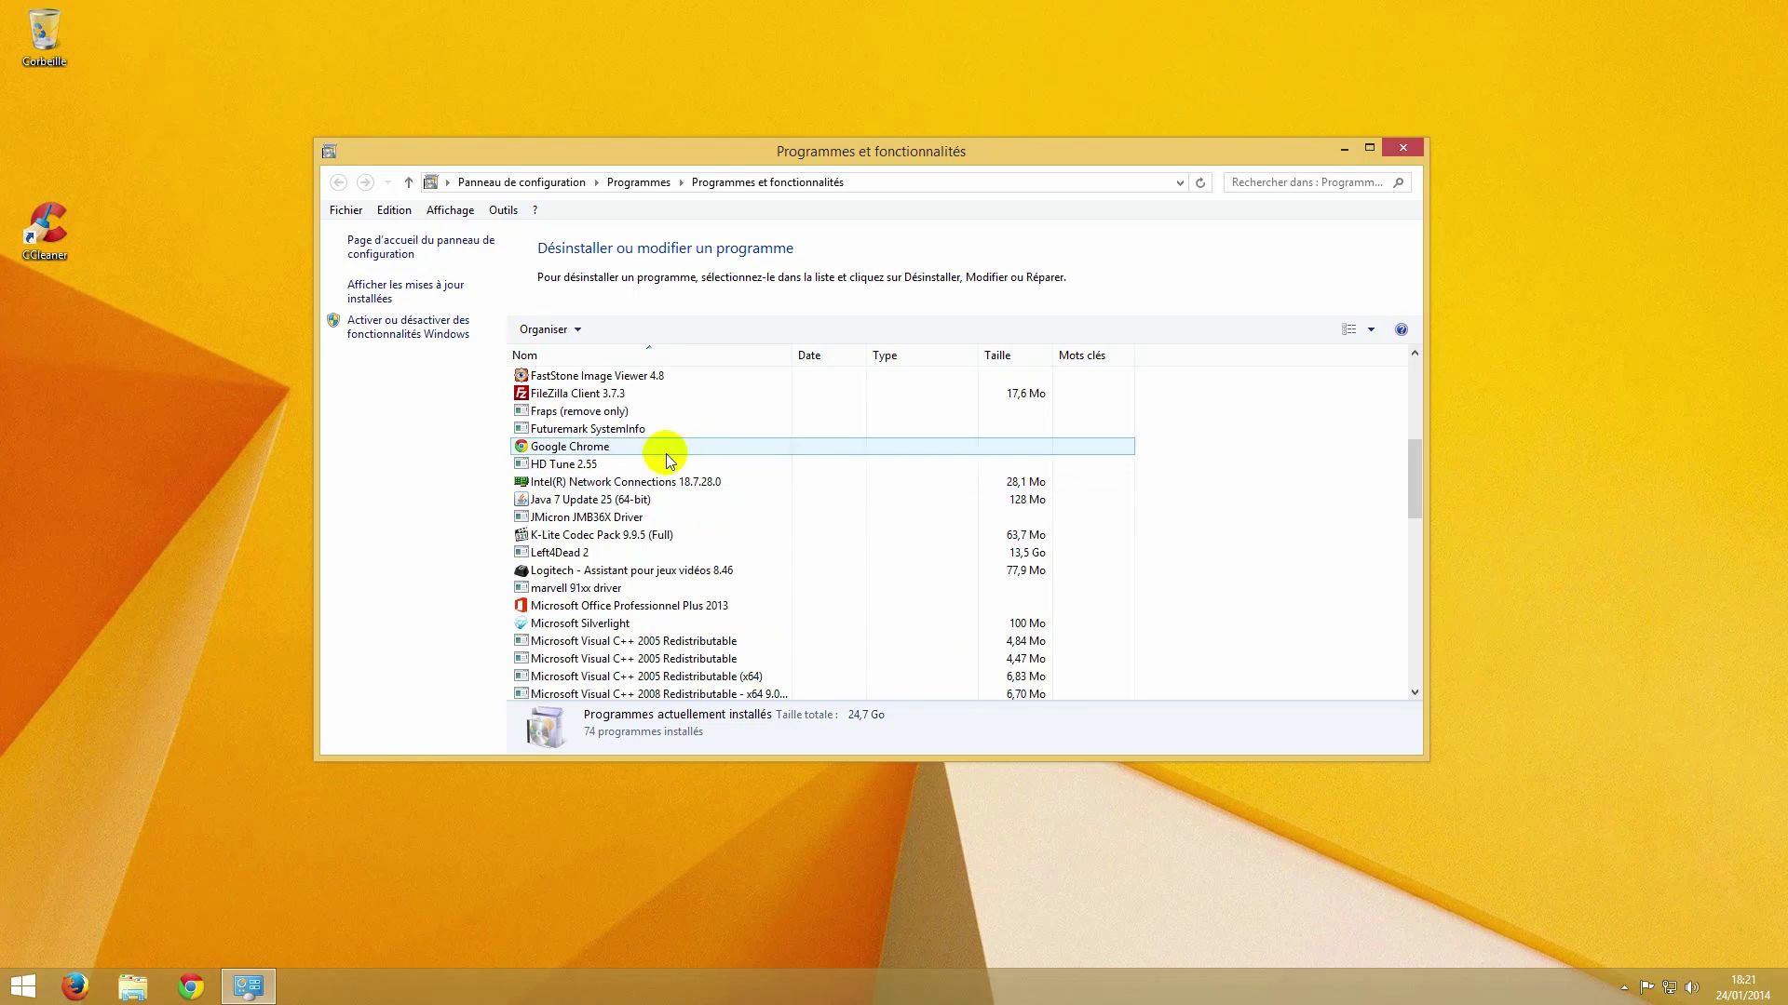
{"action": "scroll", "coordinate": [1194, 519], "scroll_direction": "down", "scroll_amount": 1}
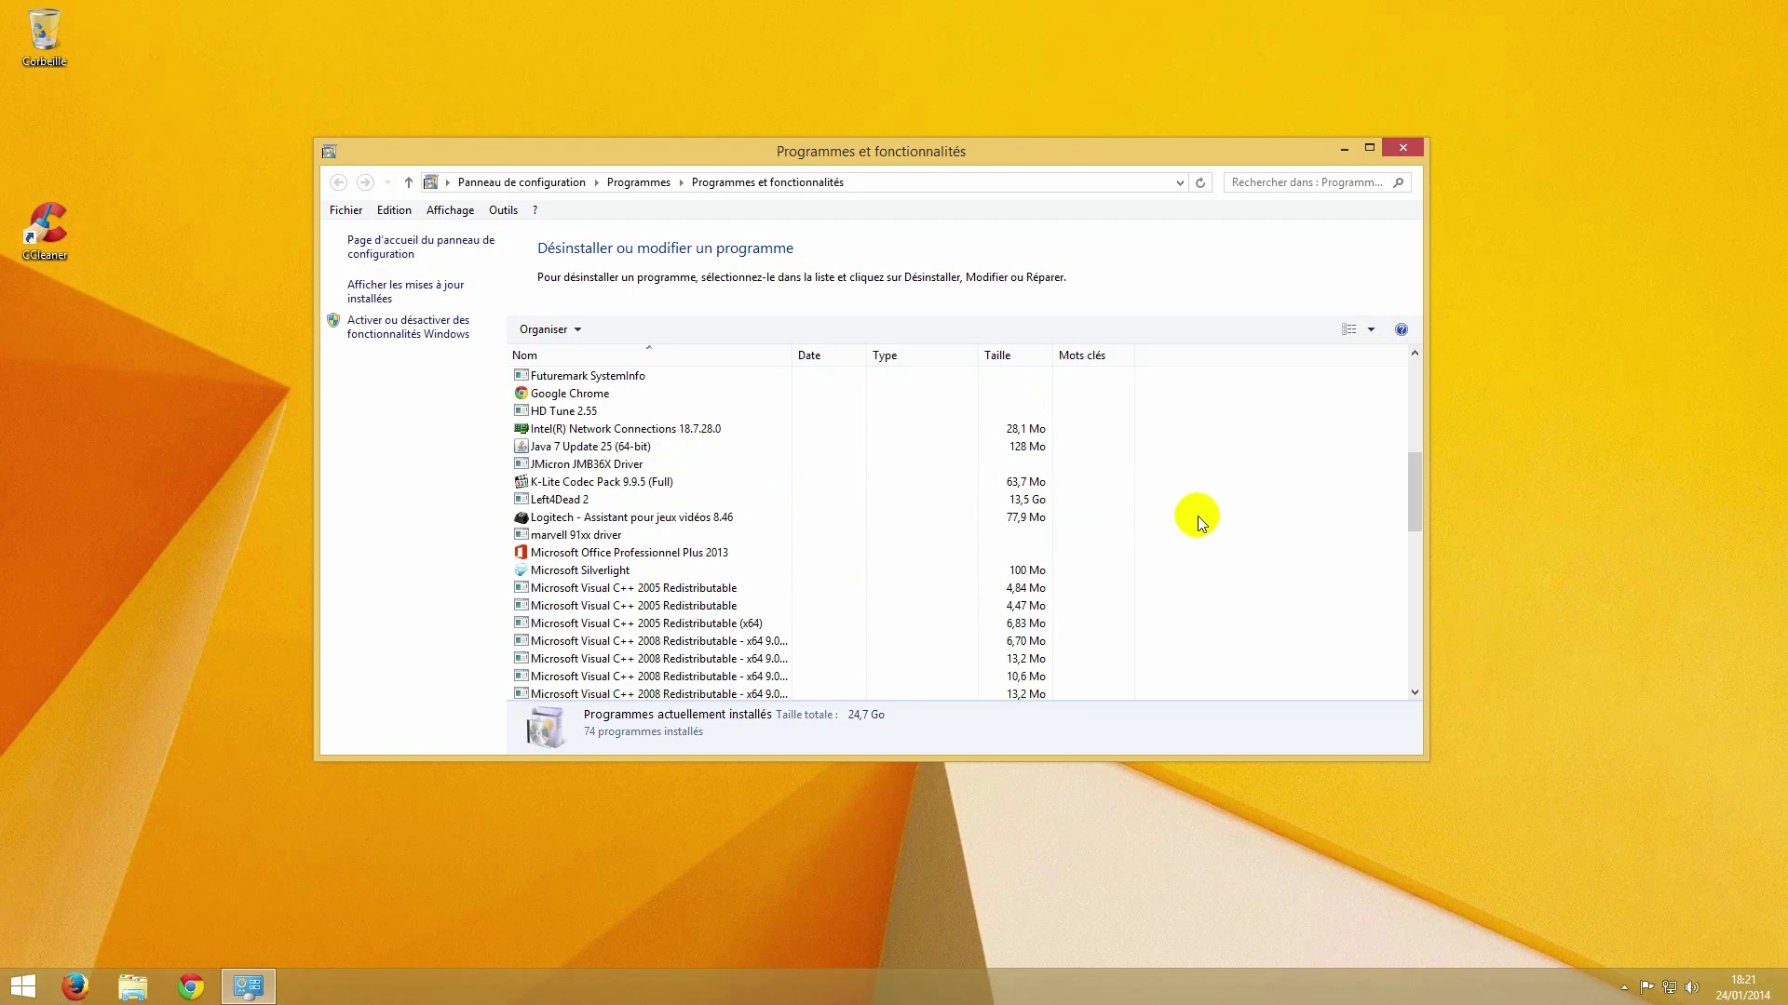
{"action": "scroll", "coordinate": [1216, 488], "scroll_direction": "down", "scroll_amount": 1}
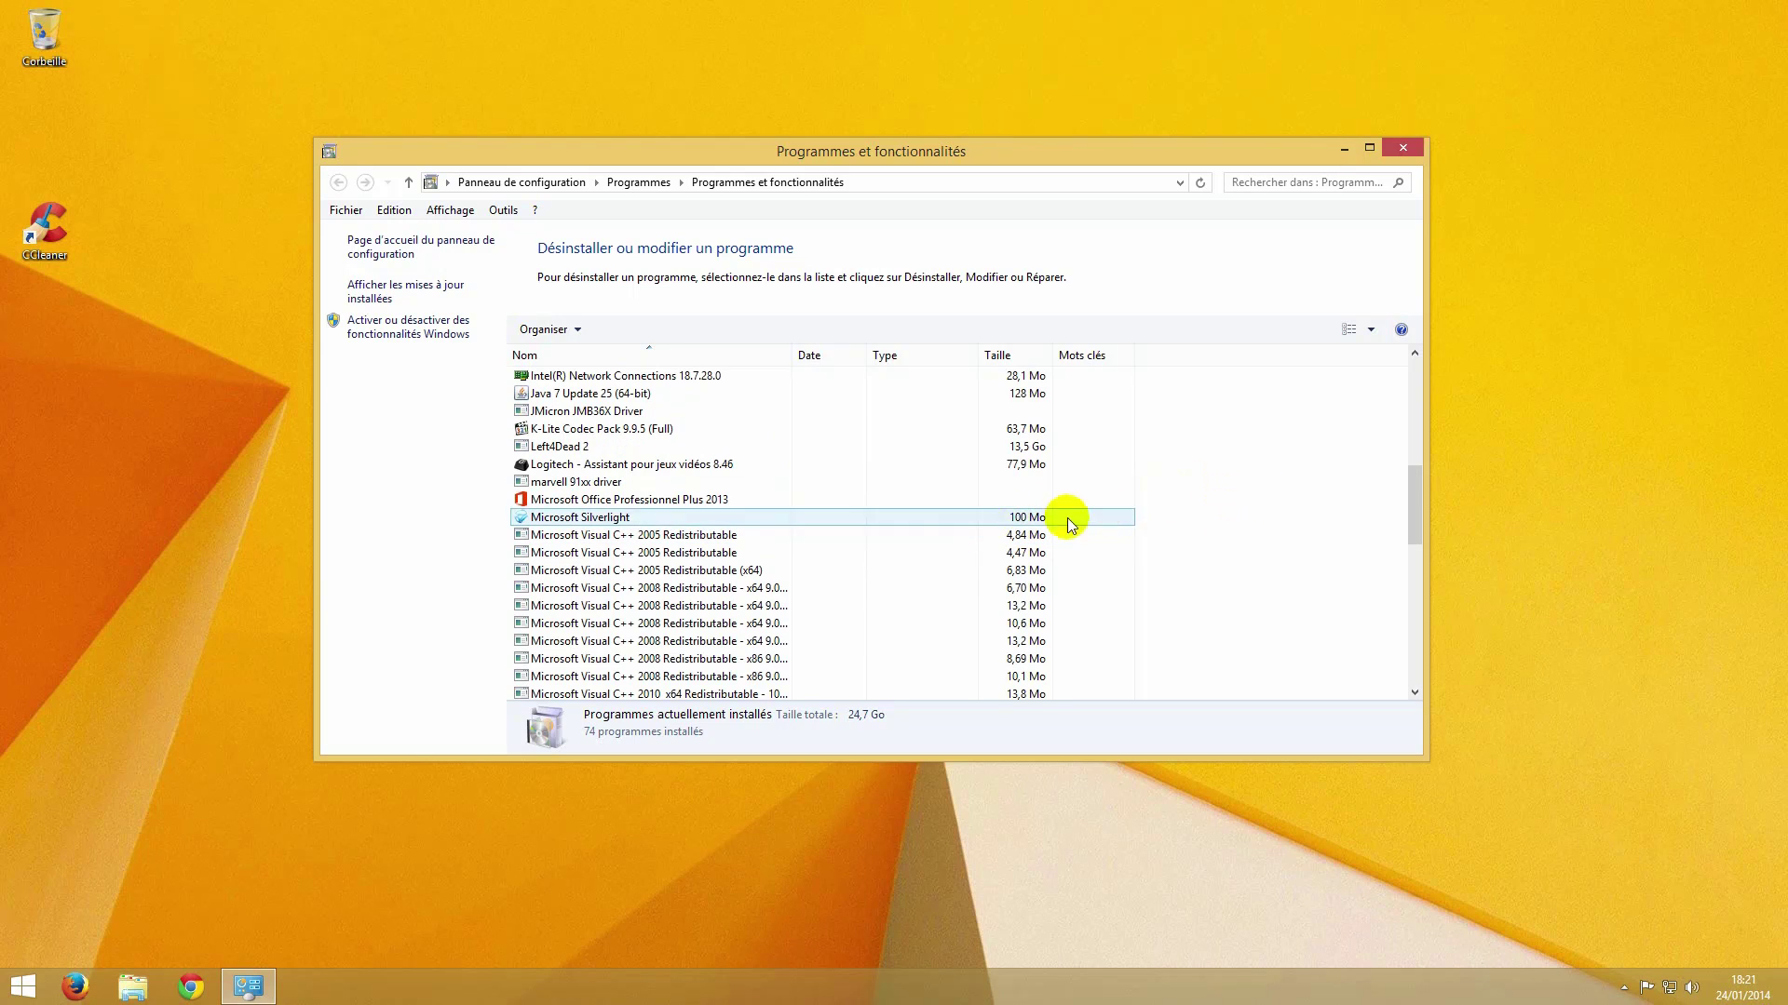
{"action": "scroll", "coordinate": [1169, 509], "scroll_direction": "down", "scroll_amount": 10}
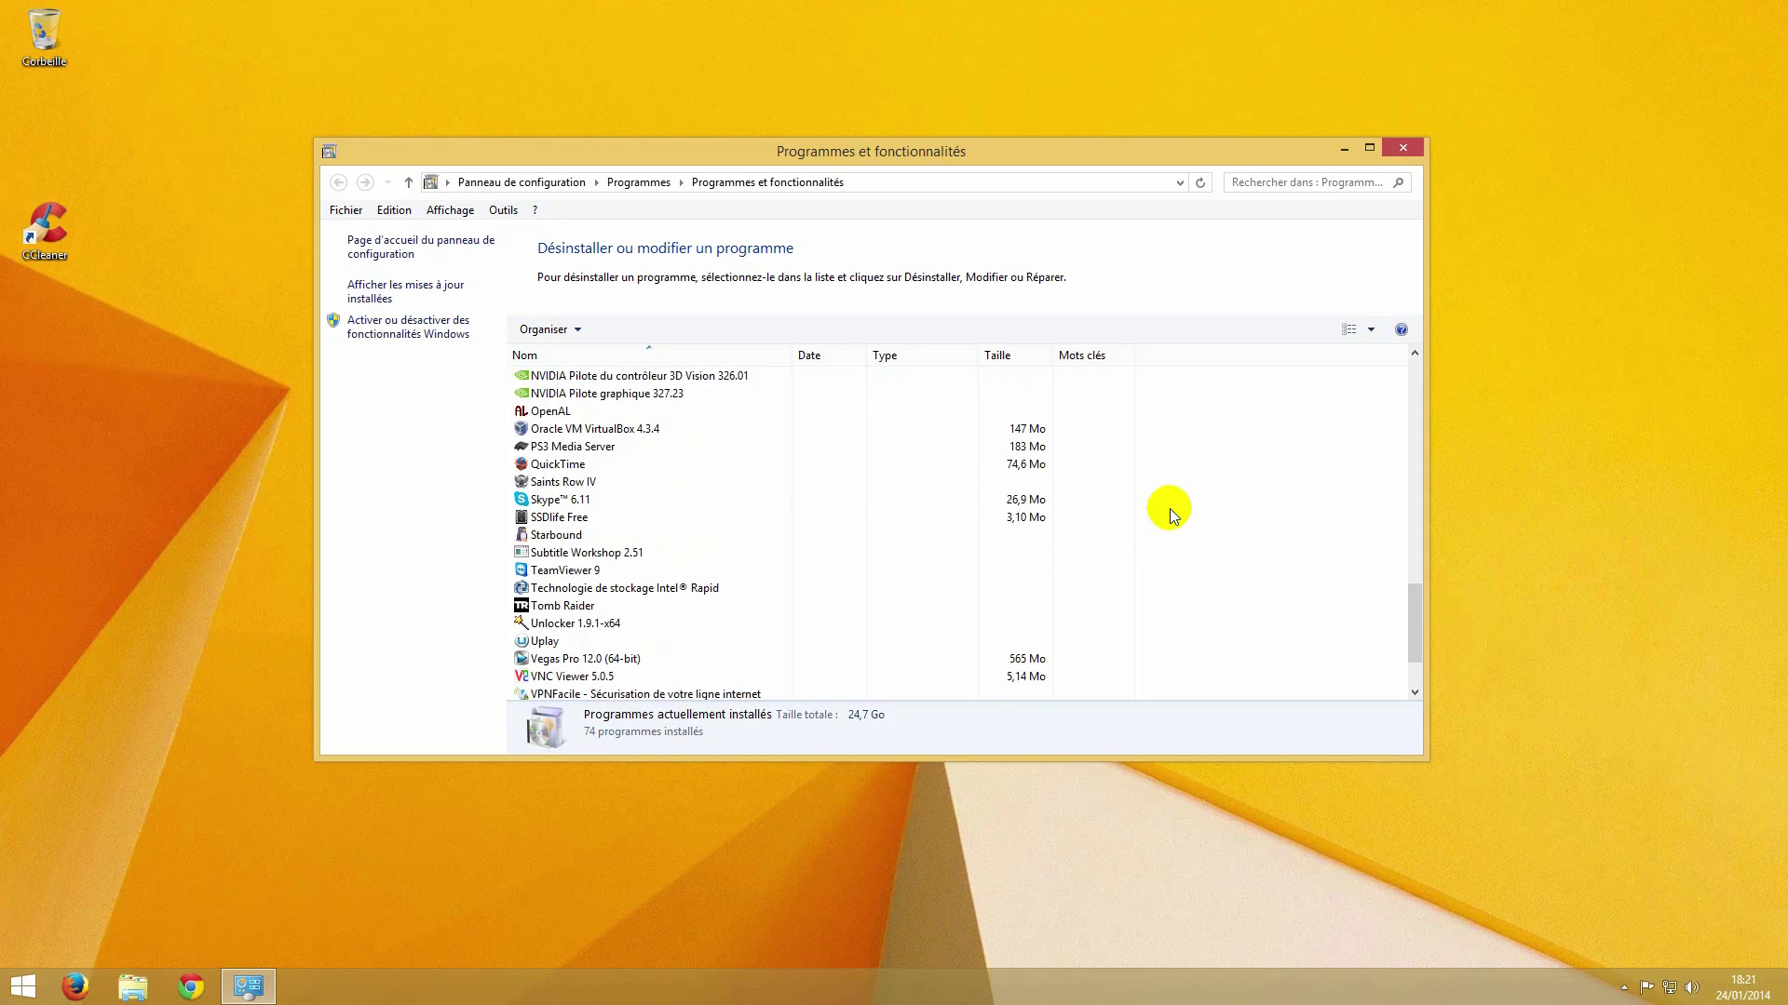
Step: Uninstall SSDlife Free, keeping its program settings and data files, and close Programs and Features
{"action": "left_click", "coordinate": [550, 519]}
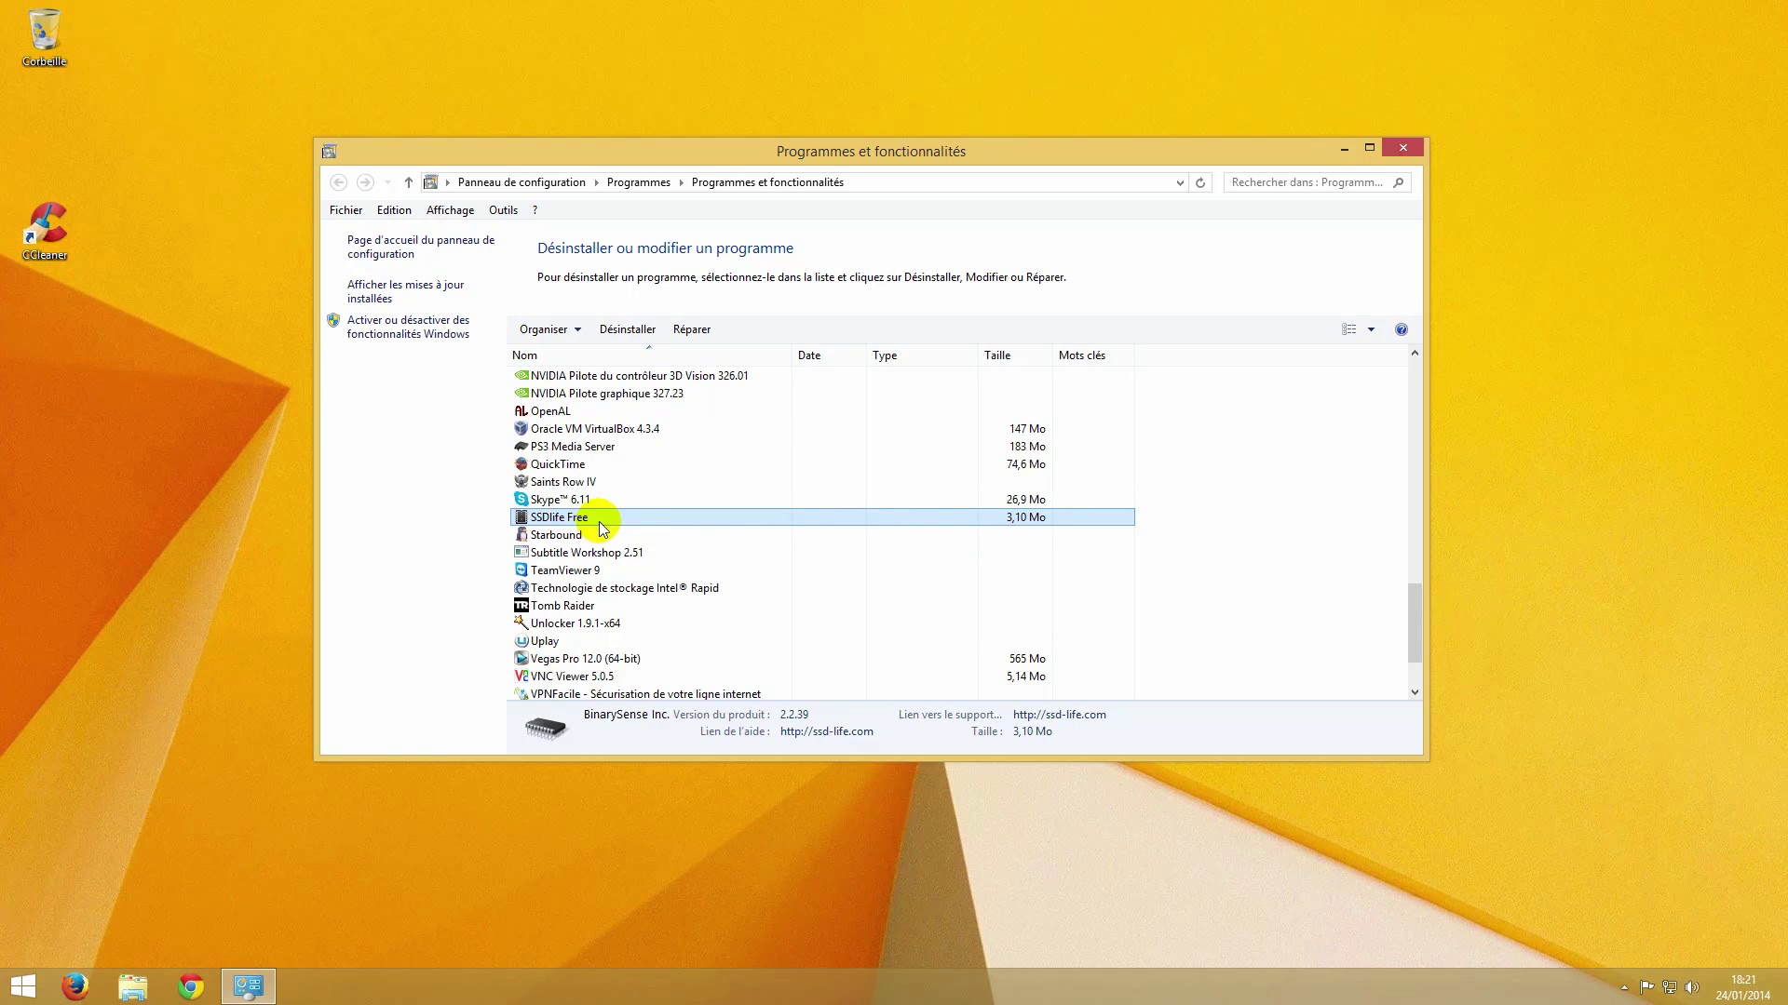
{"action": "double_click", "coordinate": [599, 521]}
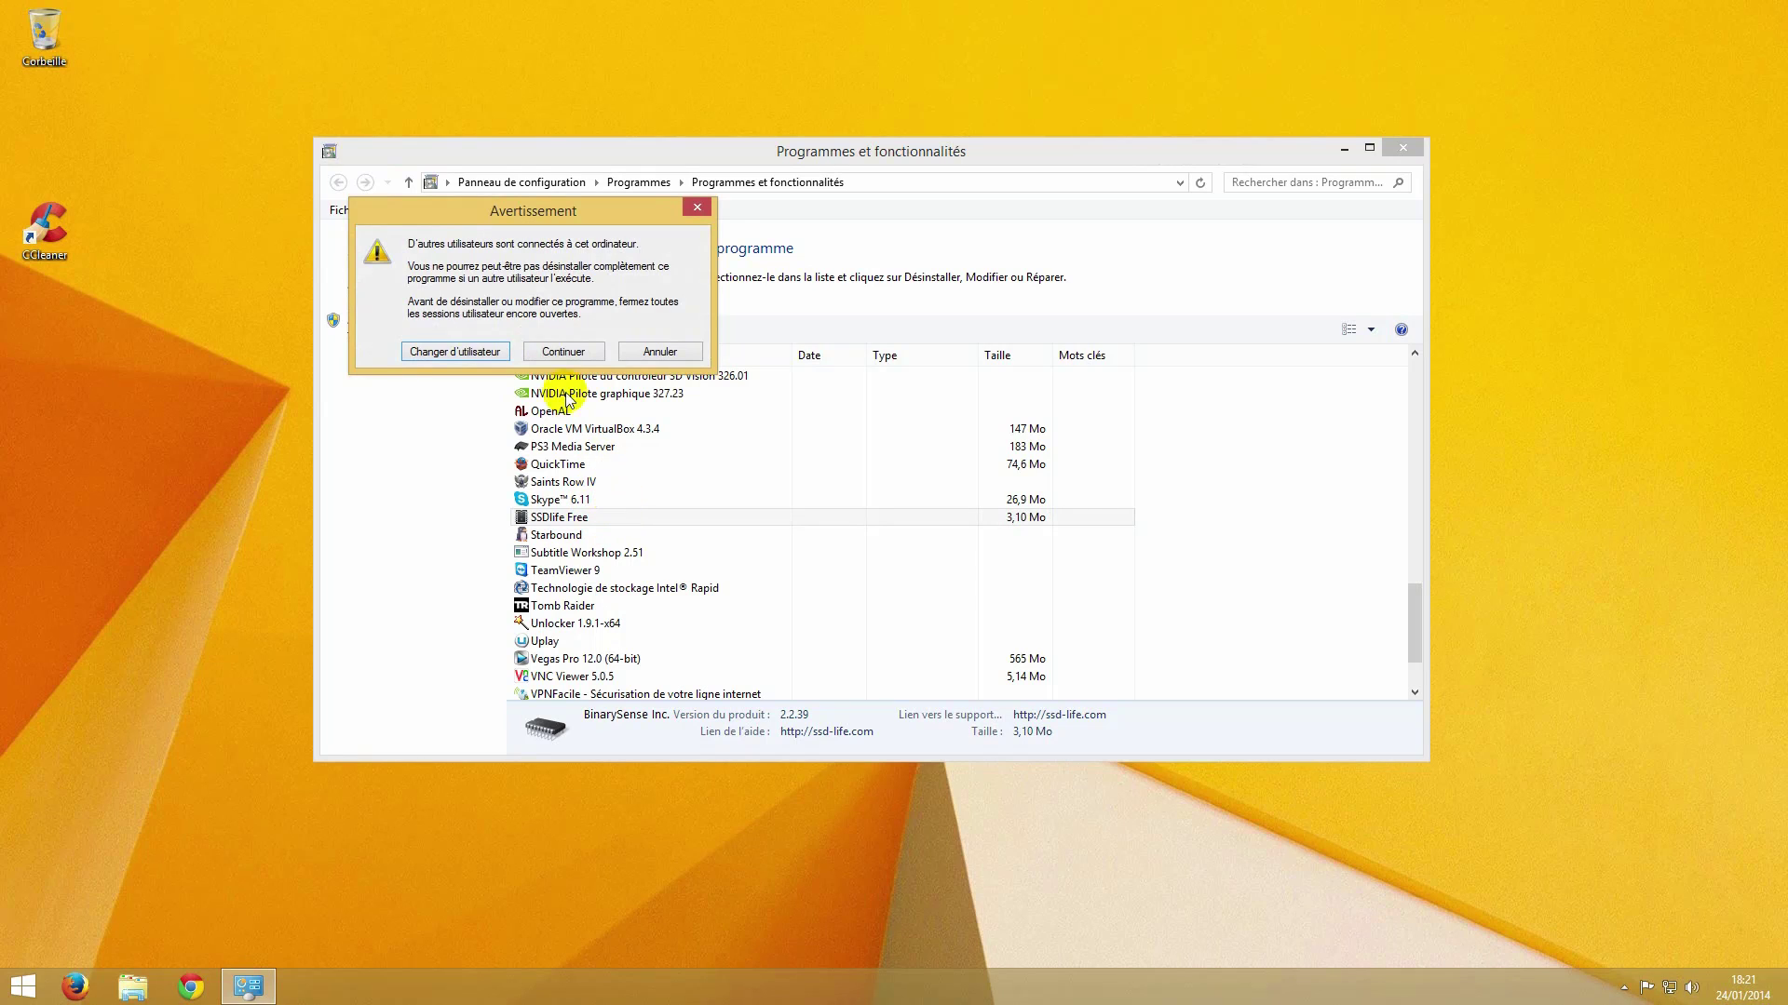
{"action": "left_click", "coordinate": [560, 352]}
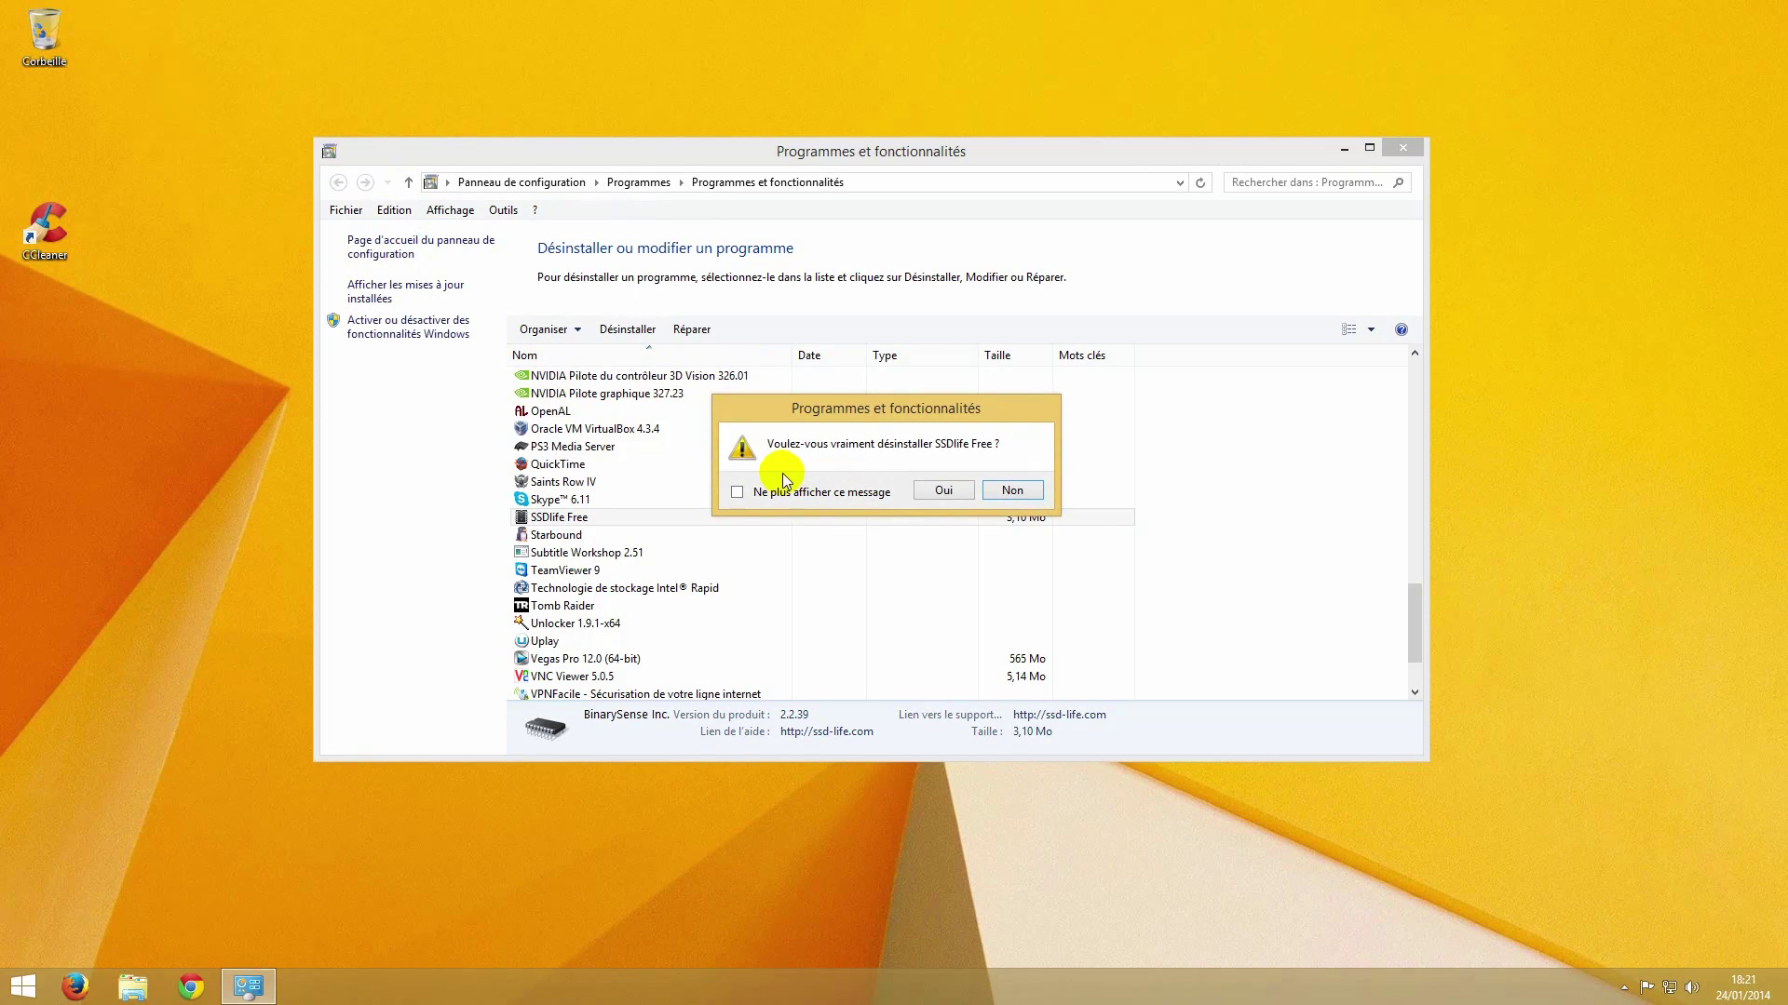
{"action": "left_click", "coordinate": [944, 492]}
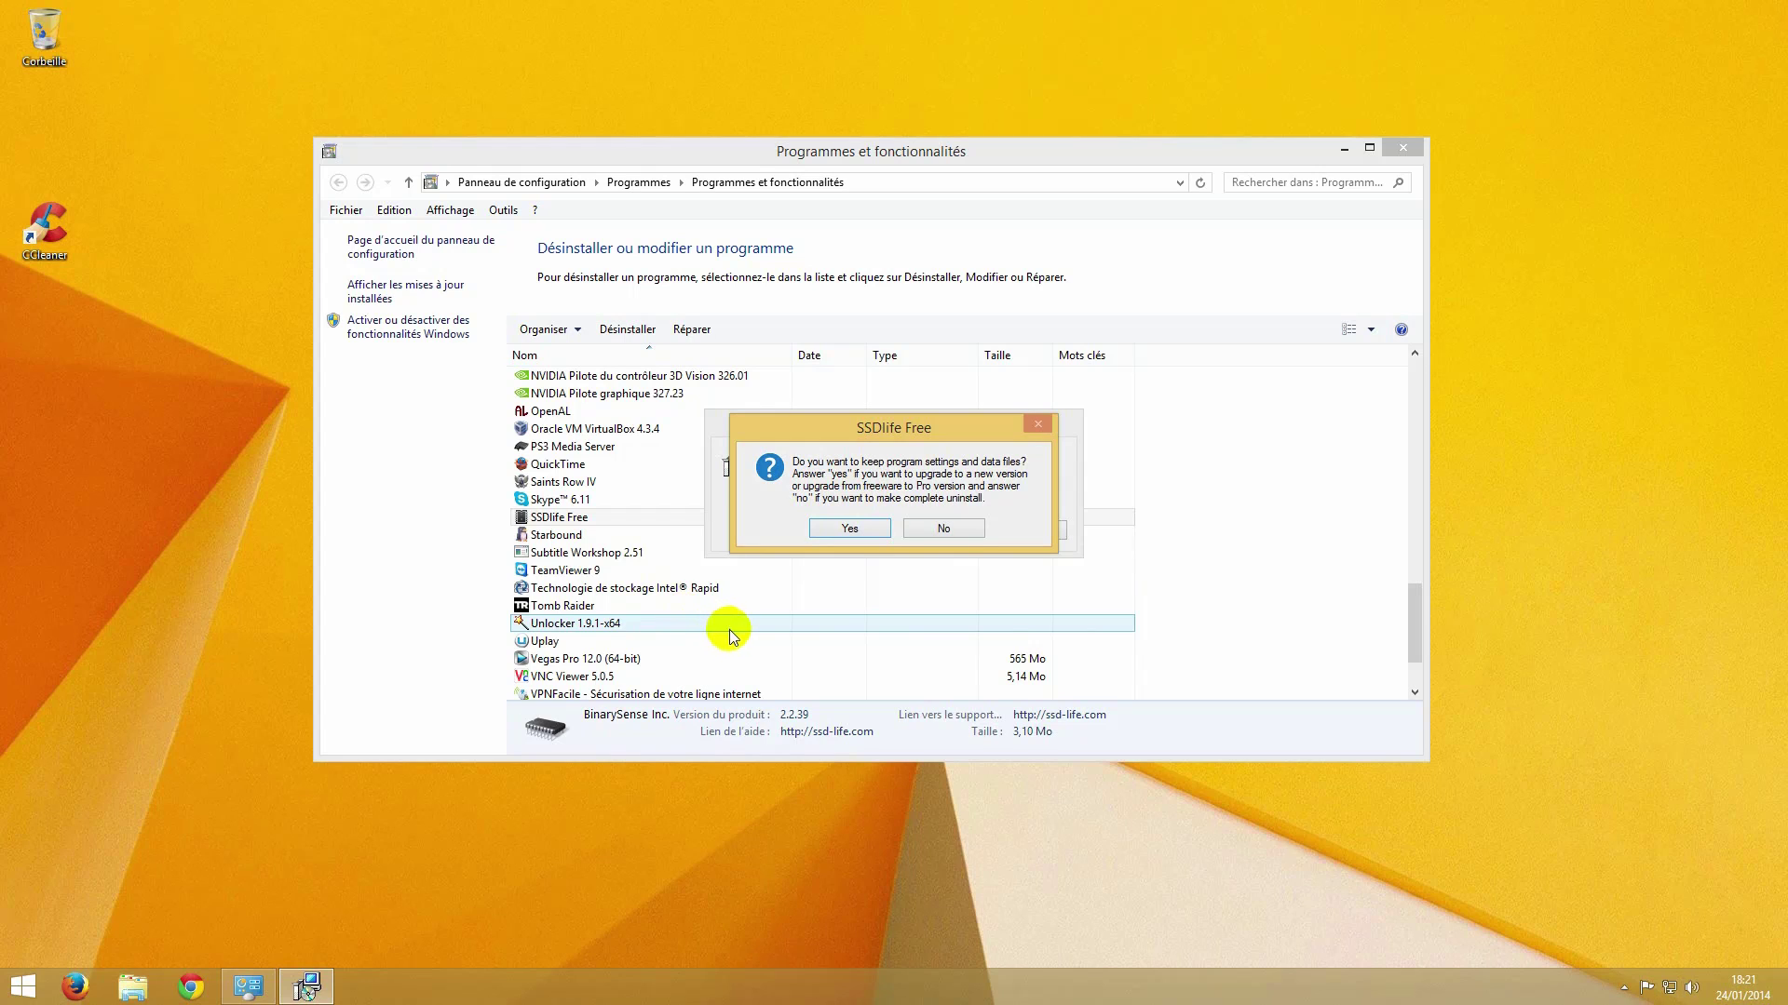
{"action": "left_click", "coordinate": [843, 529]}
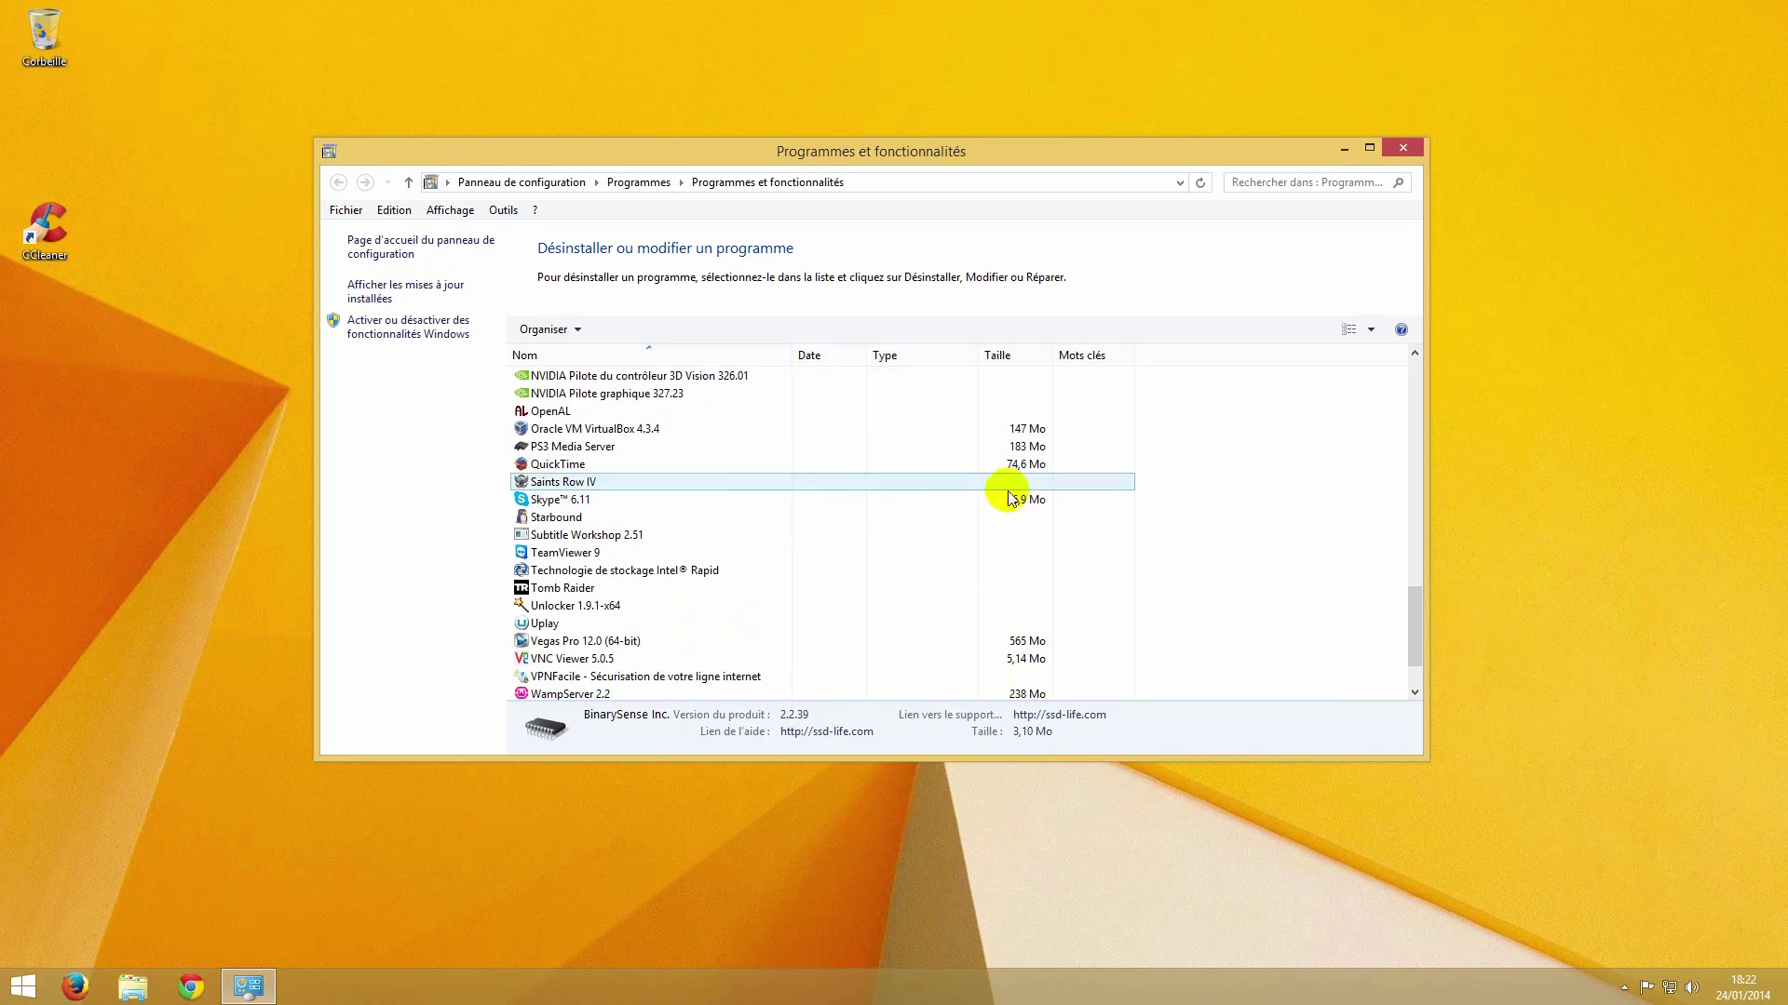
{"action": "left_click_drag", "start_coordinate": [997, 154], "coordinate": [1020, 143]}
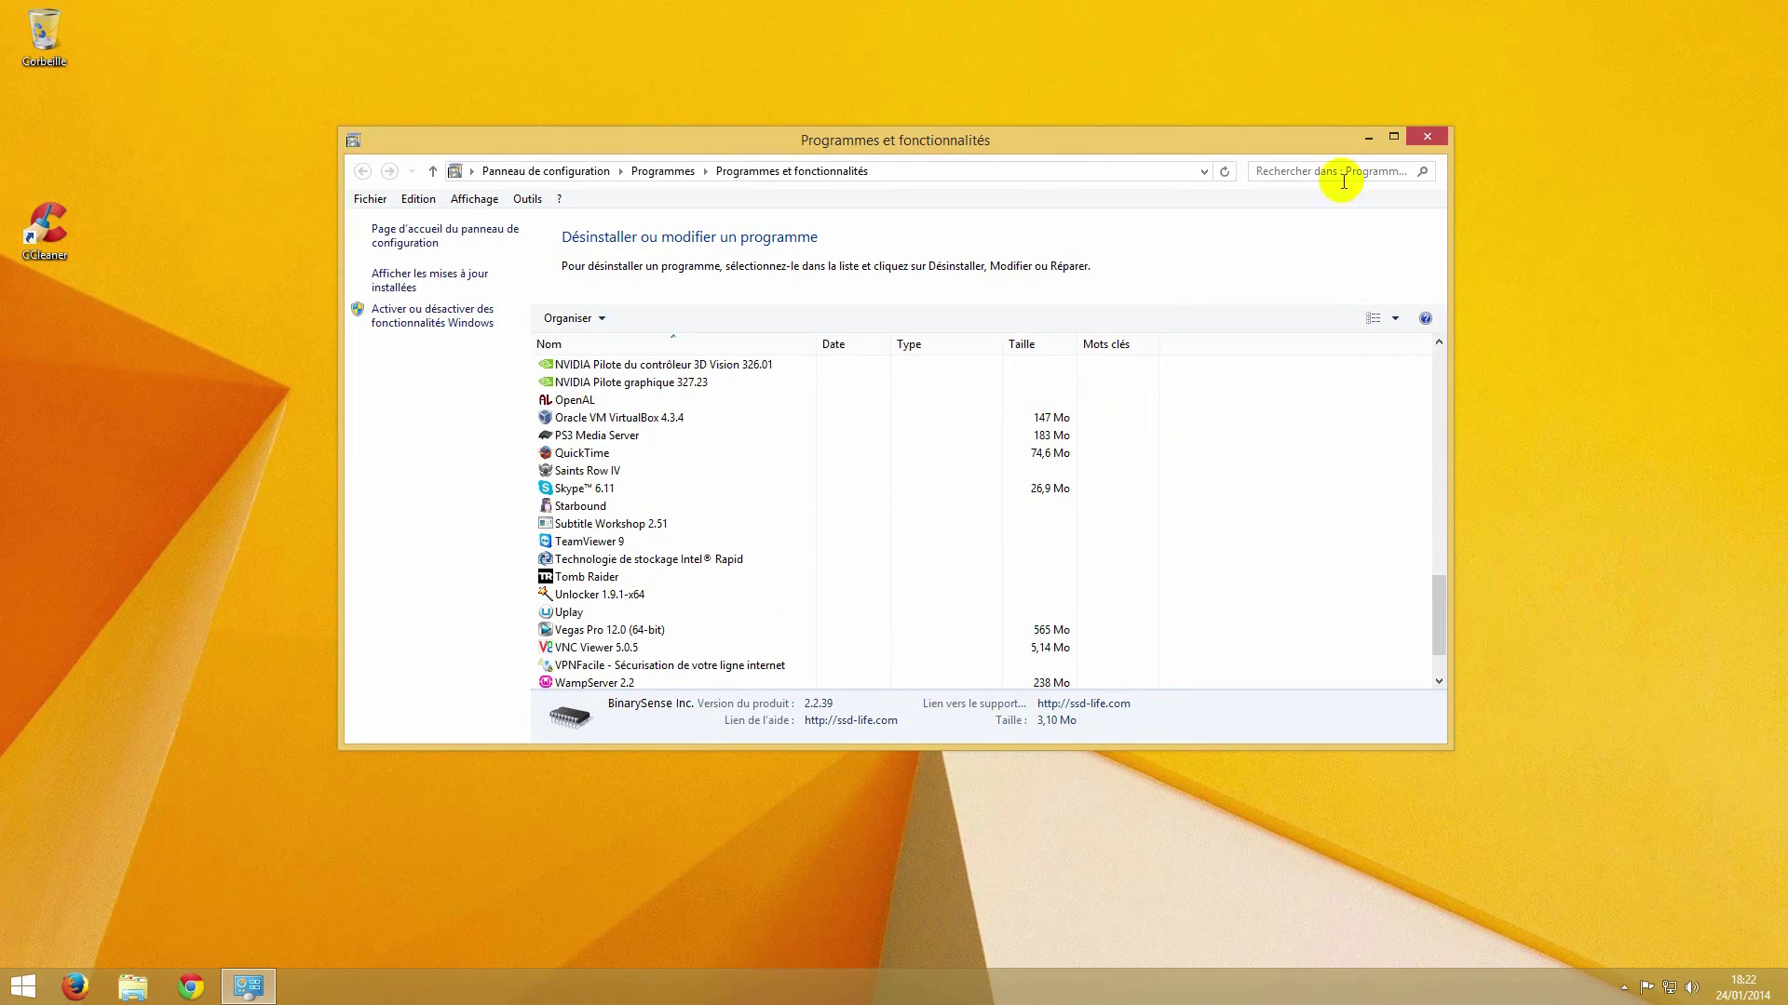
{"action": "left_click", "coordinate": [1430, 138]}
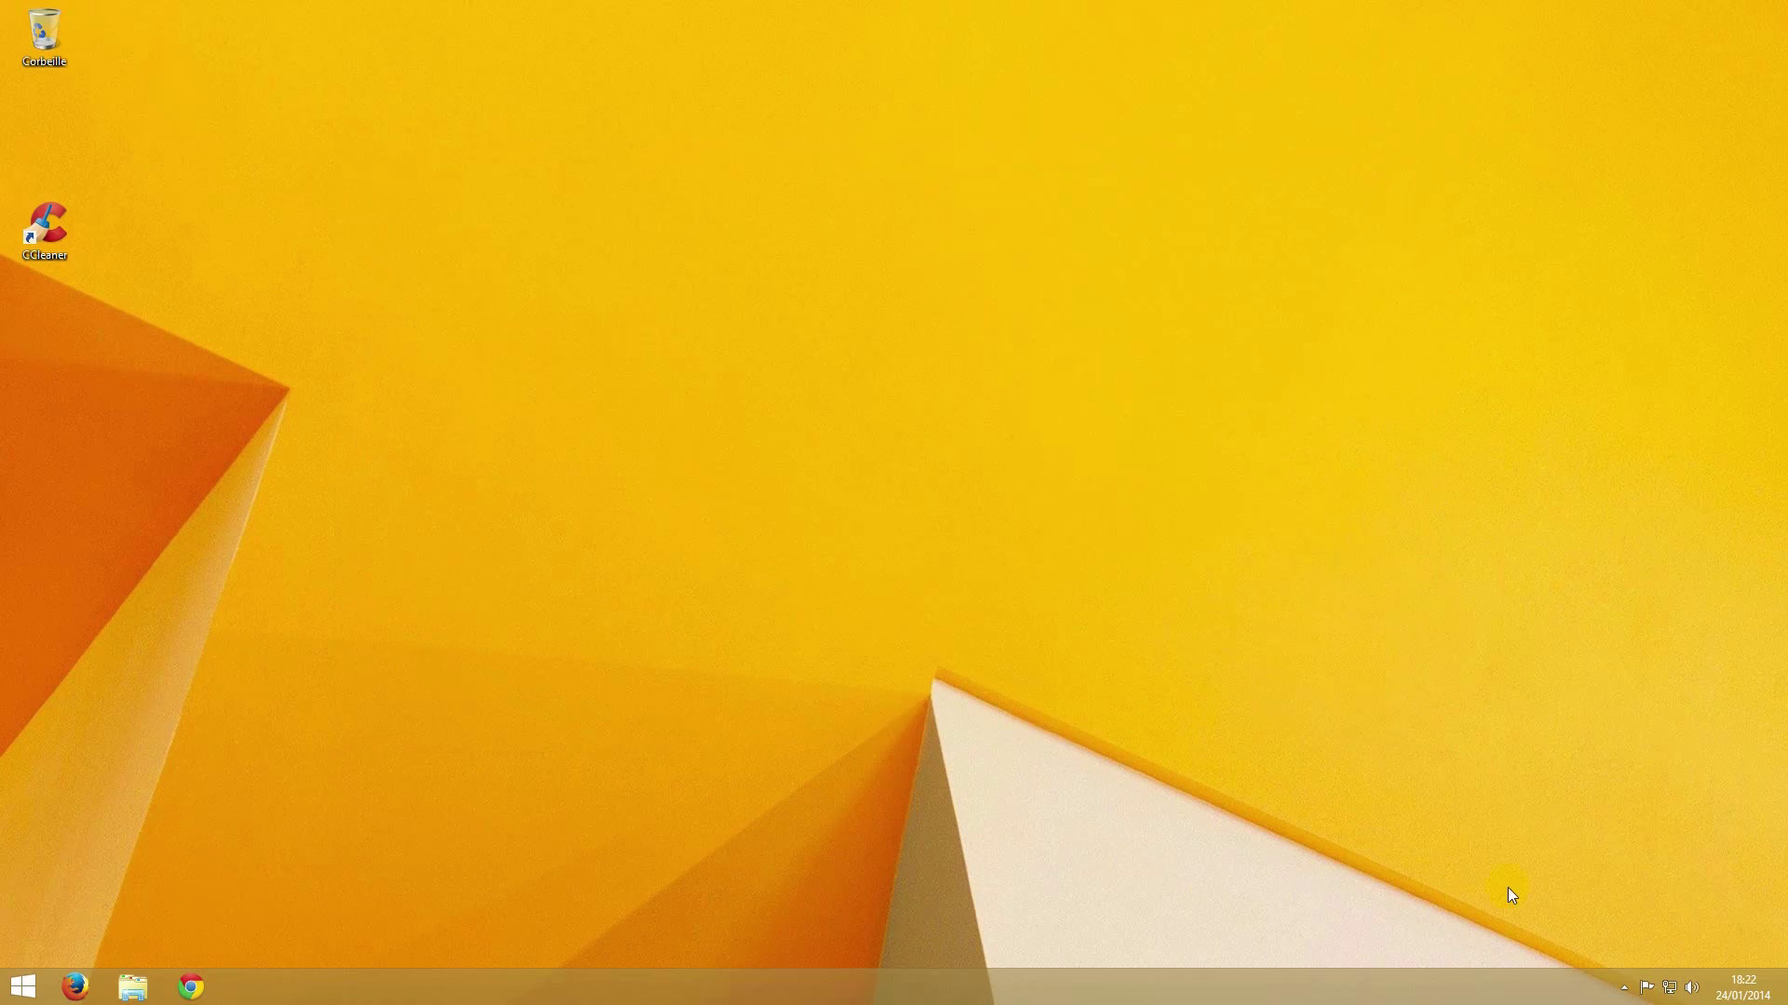
Step: Look at the hidden notification area icons to see which programs run in the background
{"action": "left_click", "coordinate": [1624, 989]}
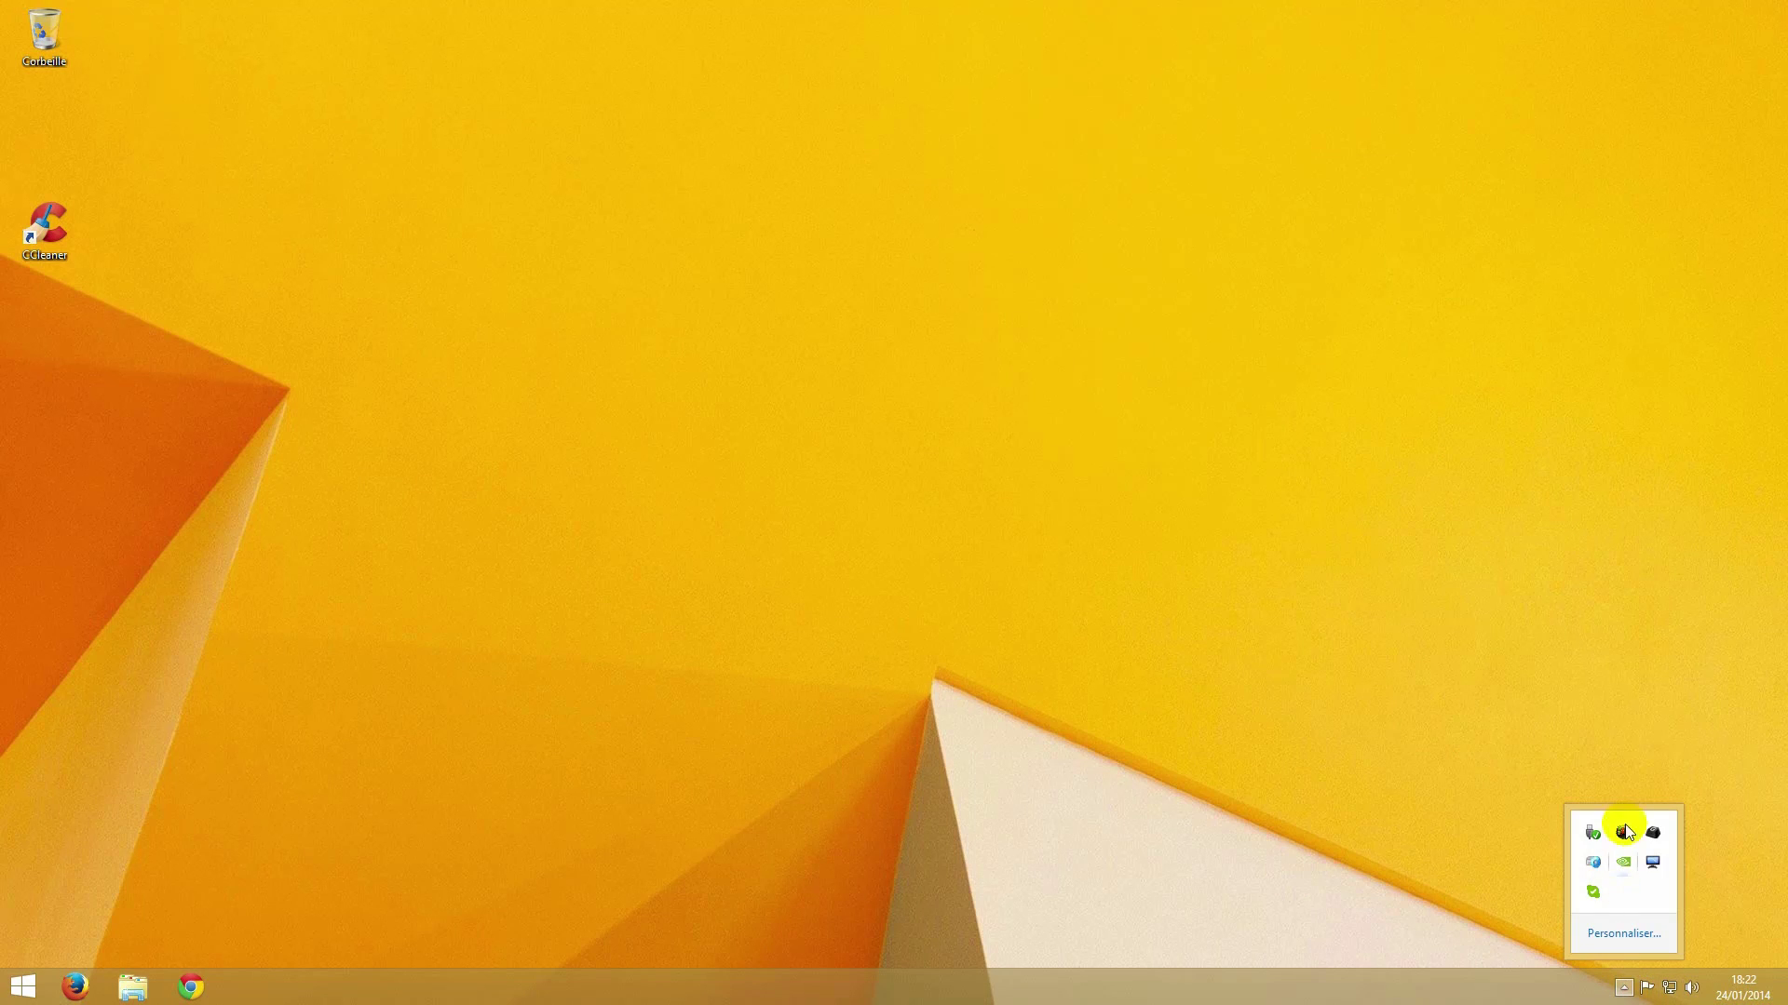
{"action": "left_click", "coordinate": [1333, 850]}
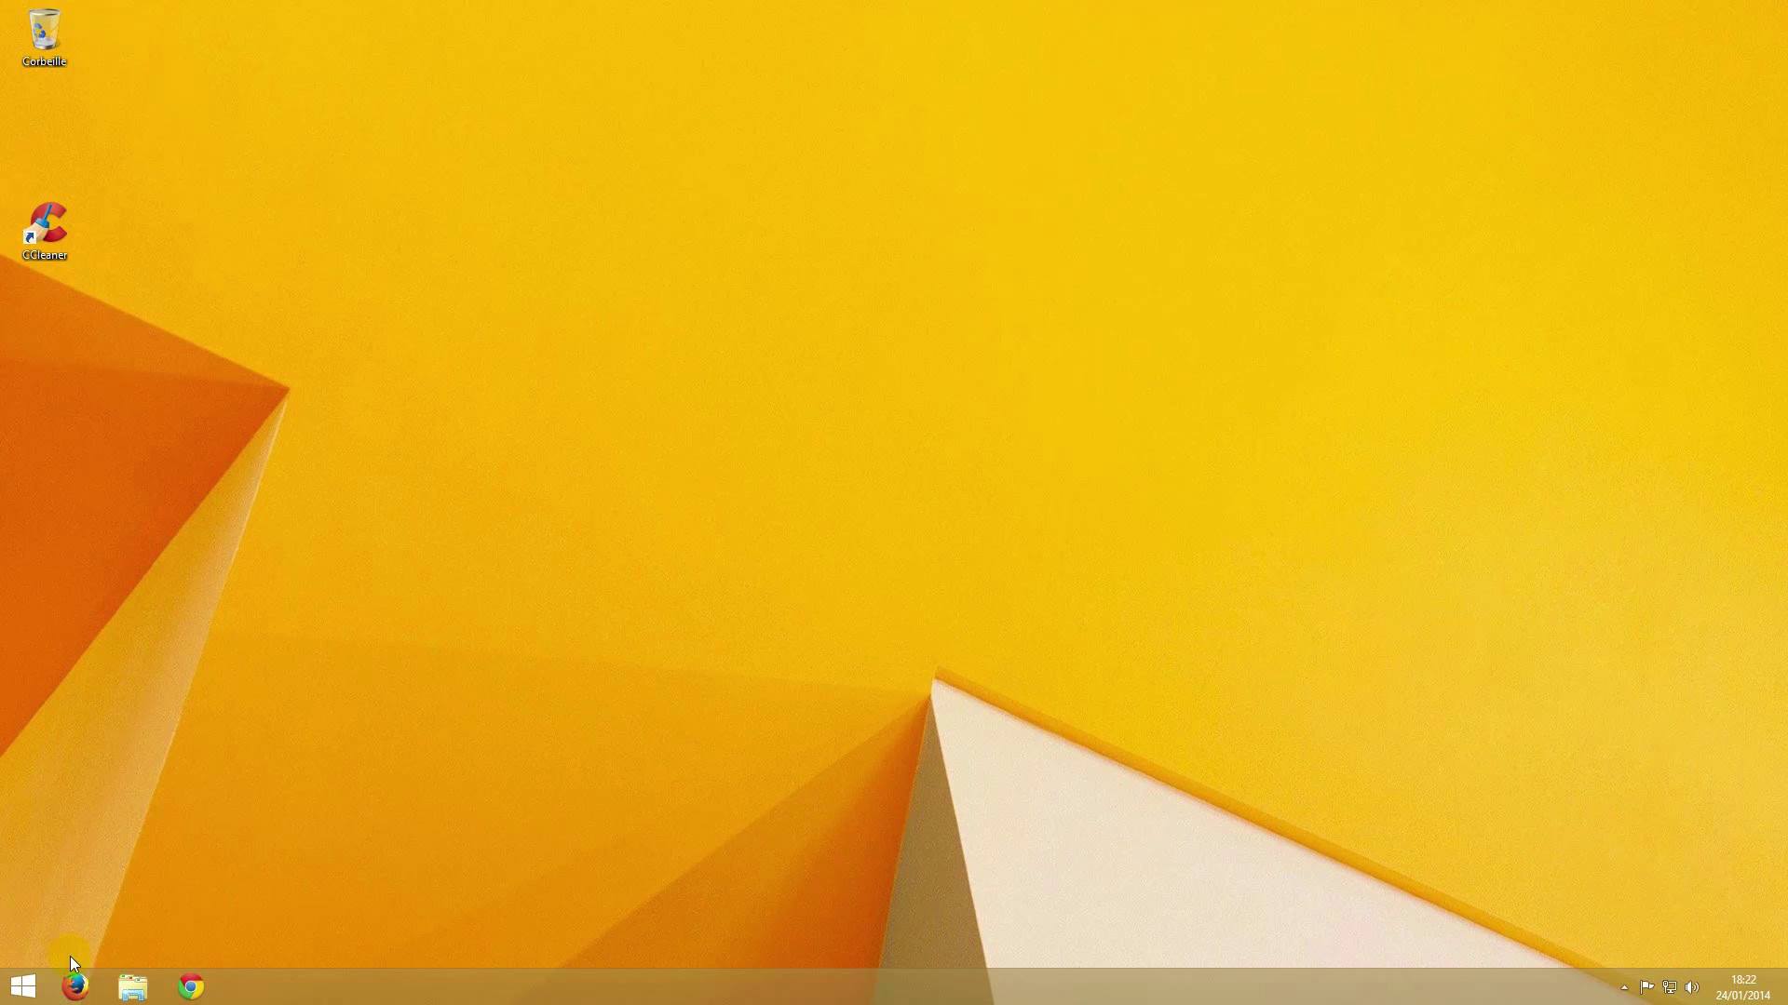
Step: Run msconfig to open the System Configuration utility
{"action": "right_click", "coordinate": [11, 995]}
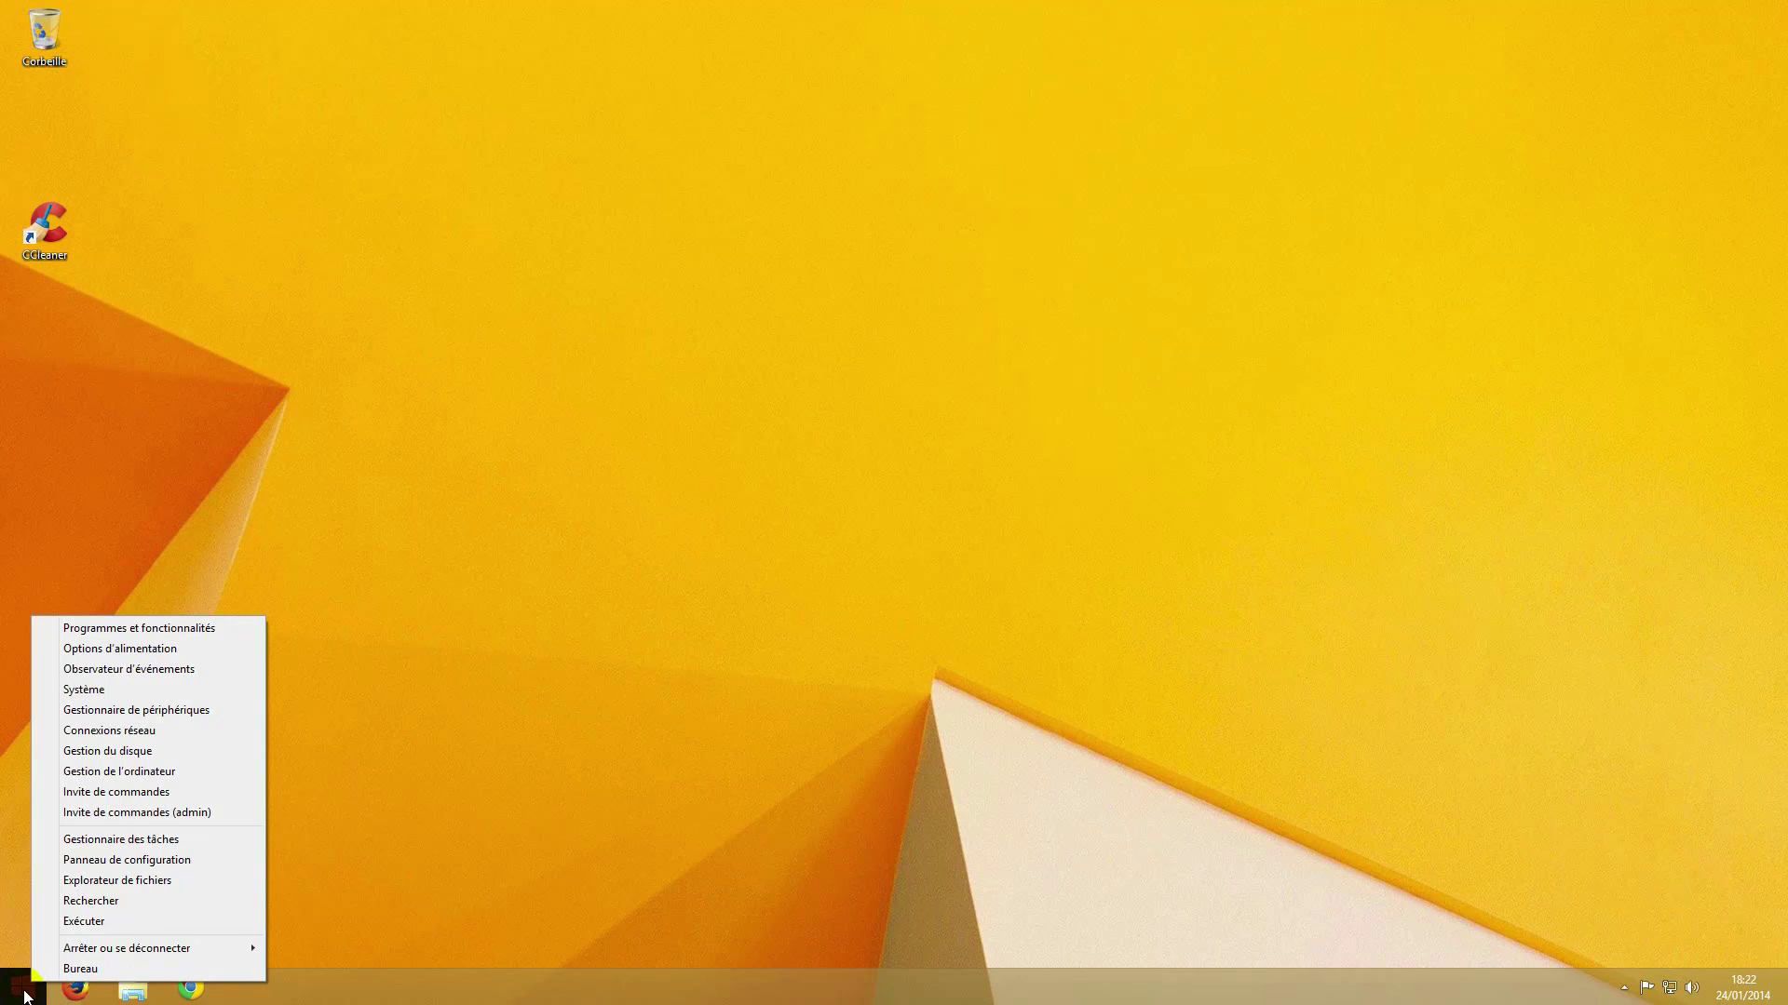
{"action": "left_click", "coordinate": [112, 921]}
{"action": "left_click_drag", "start_coordinate": [187, 794], "coordinate": [271, 753]}
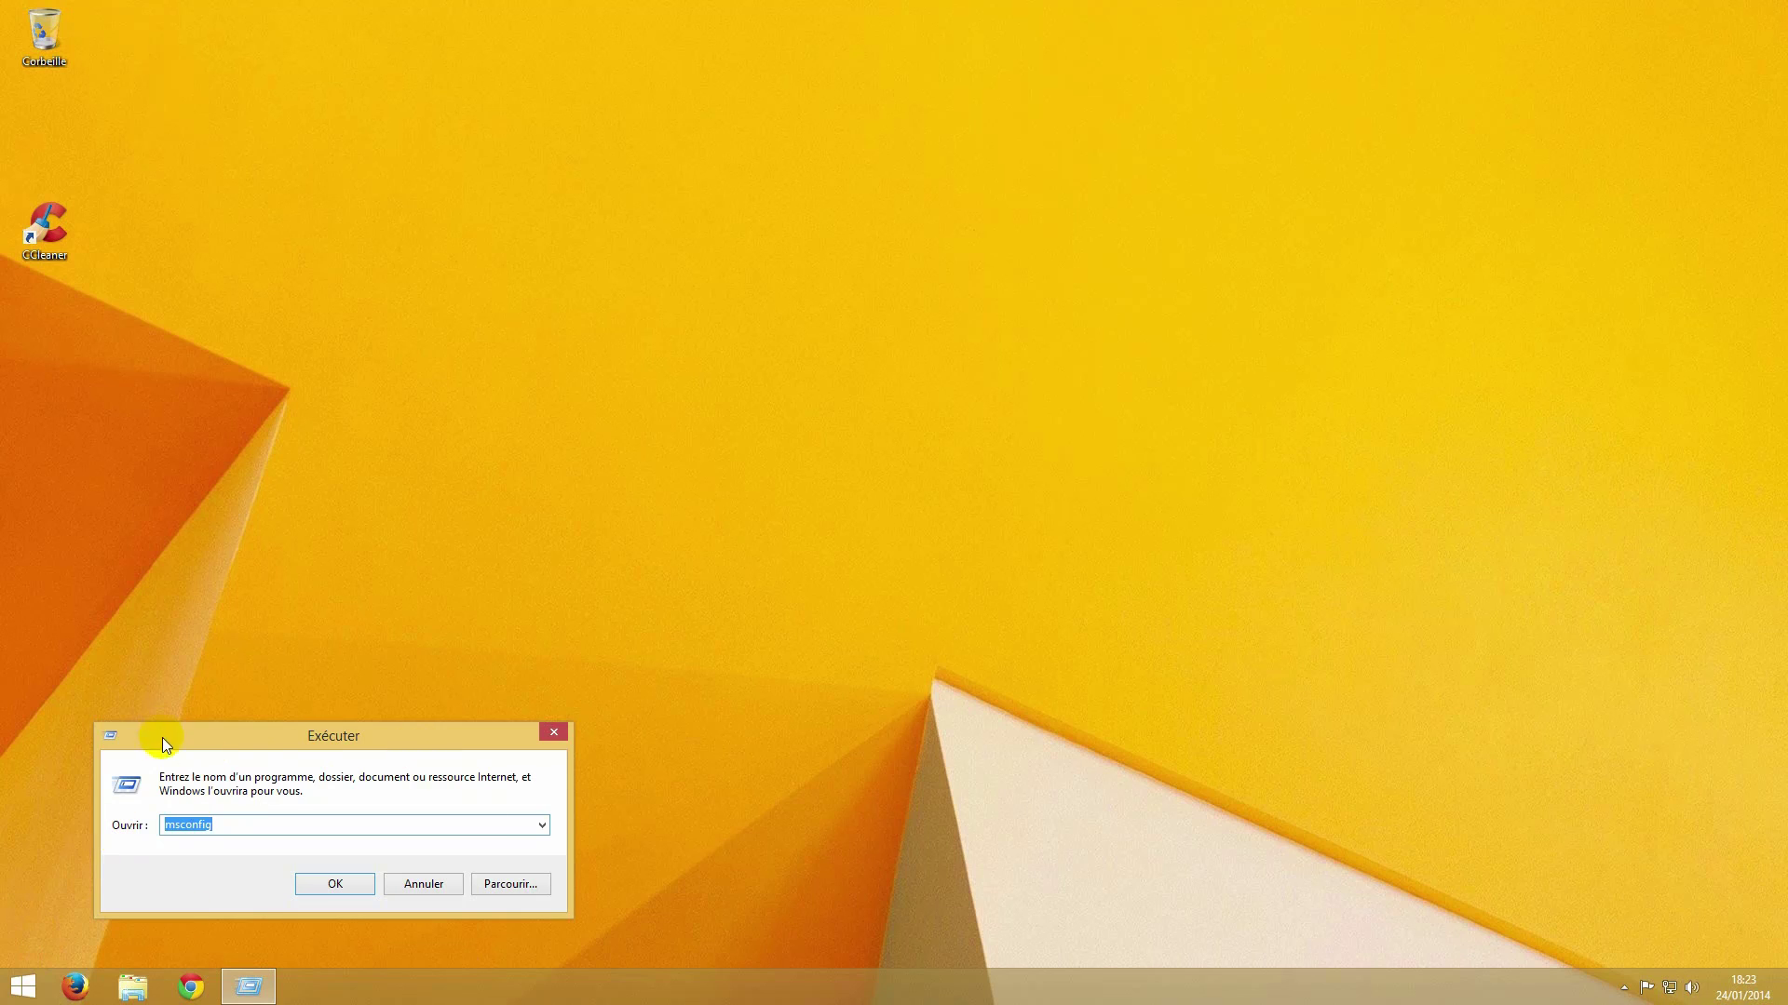
{"action": "left_click", "coordinate": [228, 826]}
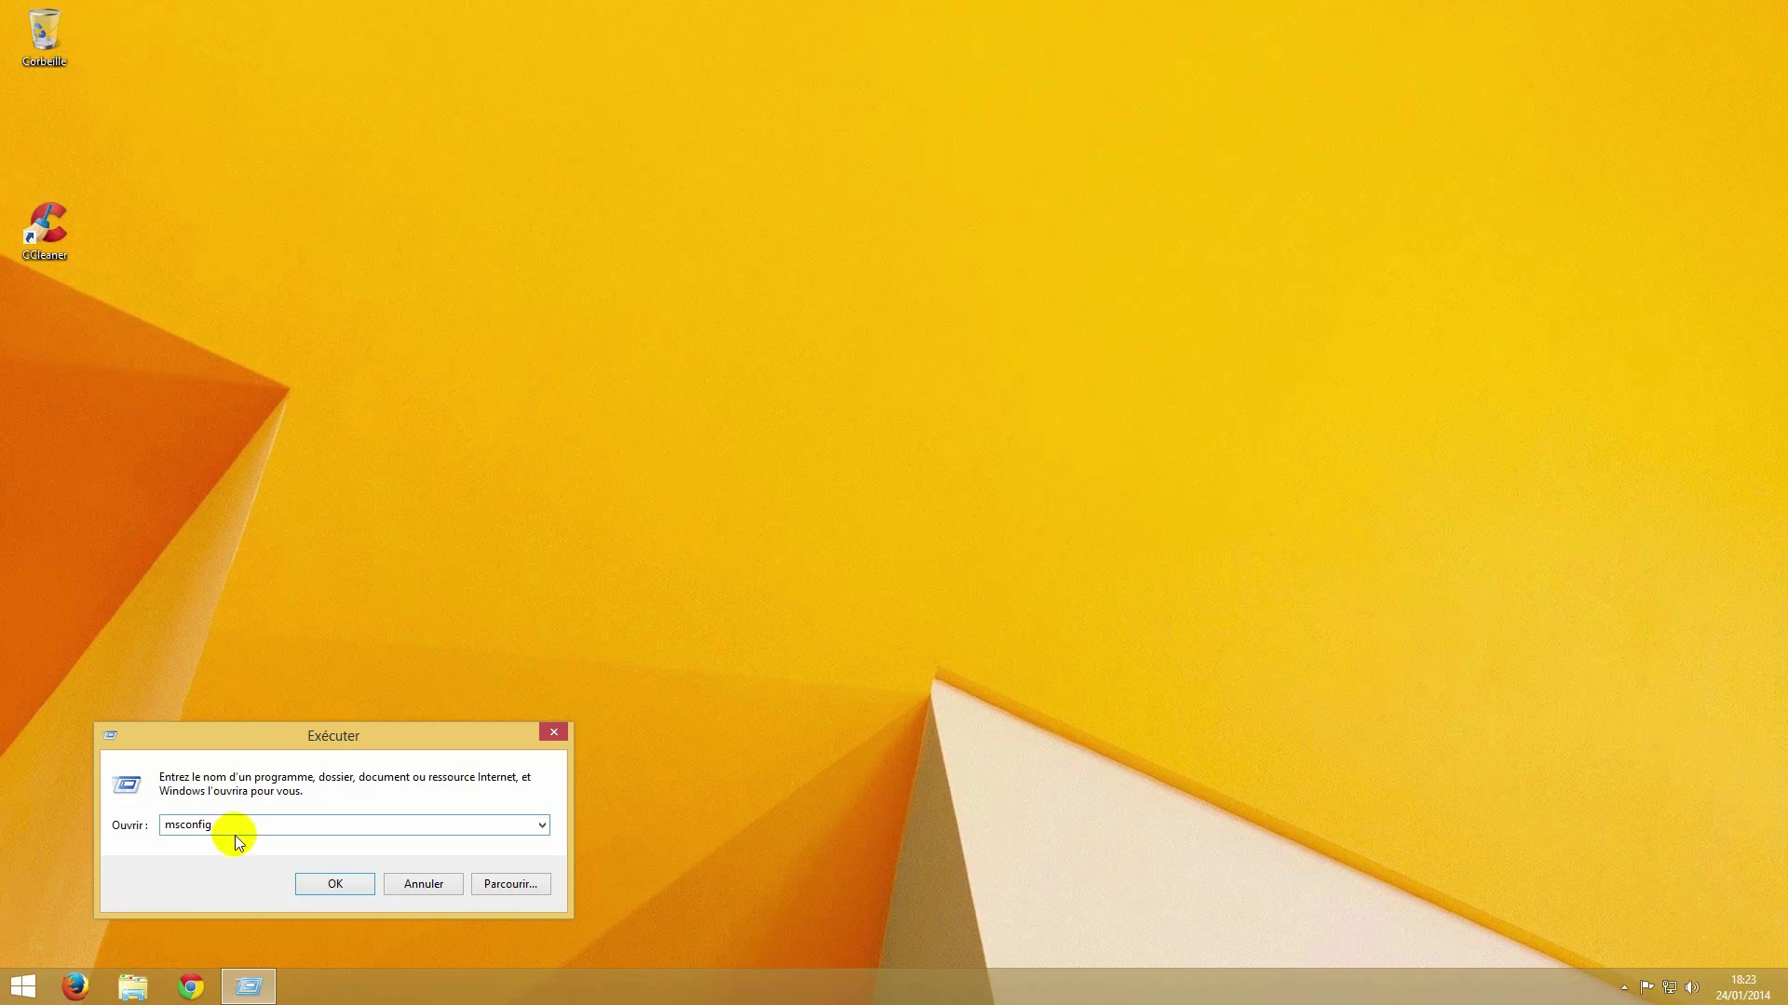
{"action": "left_click", "coordinate": [347, 885]}
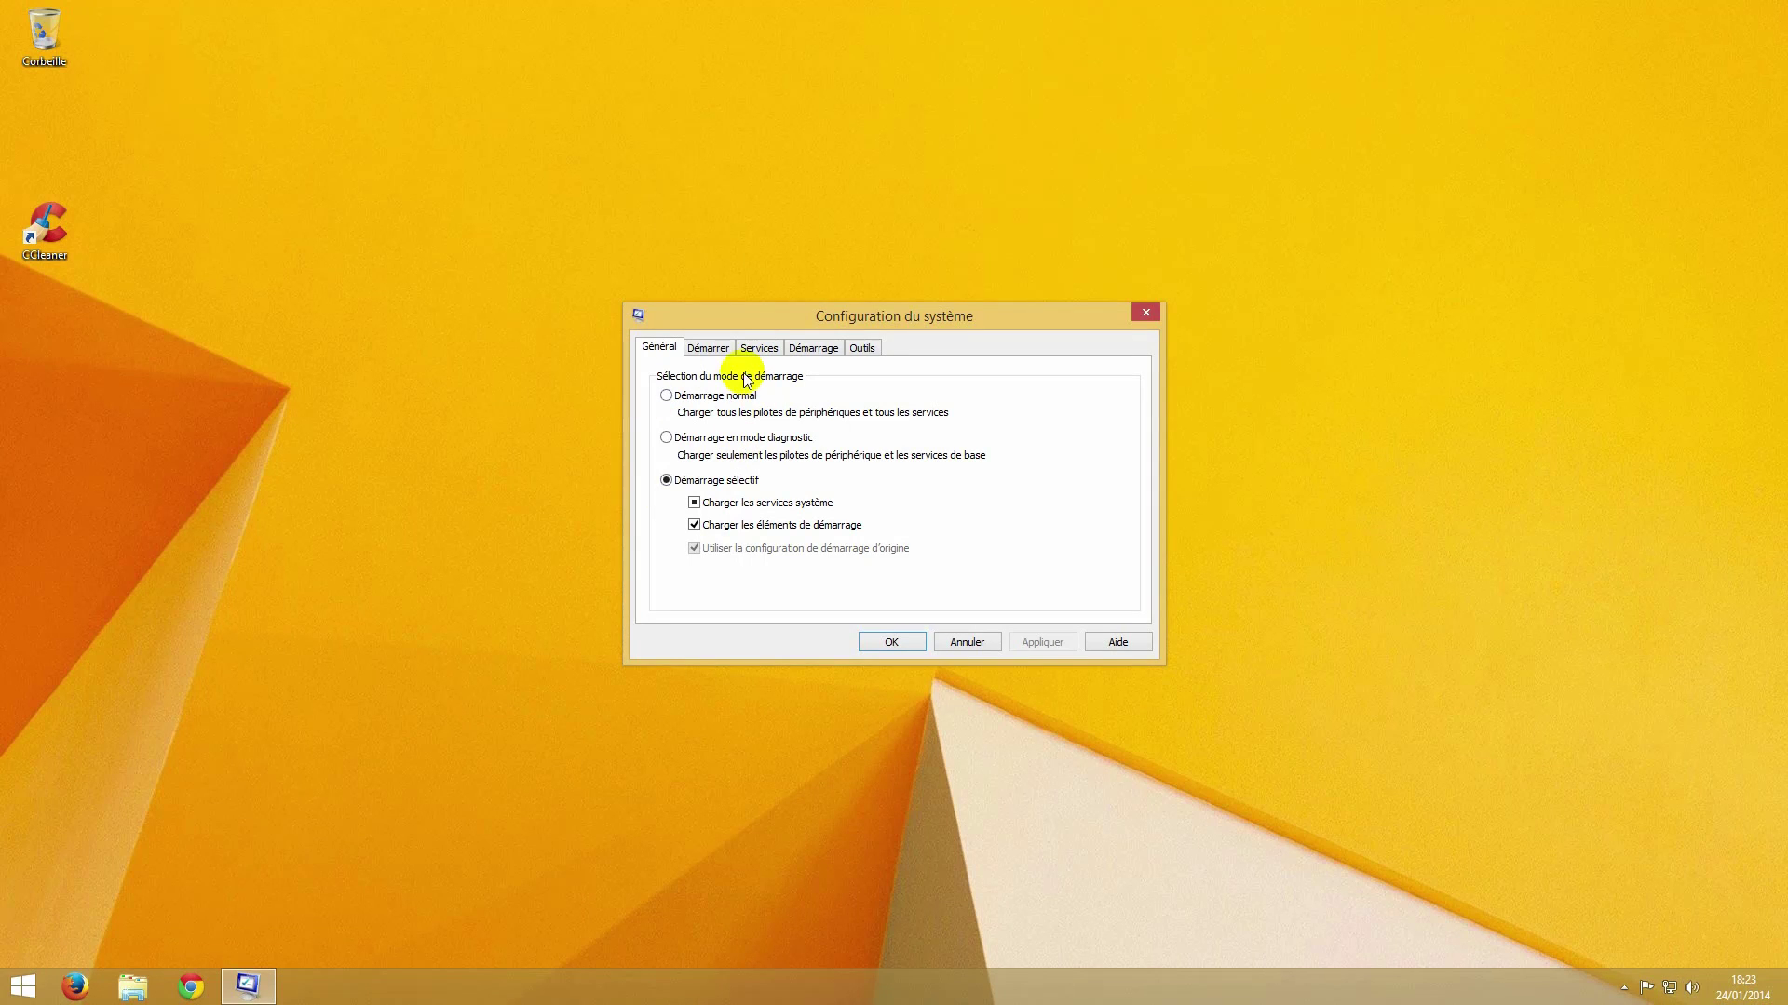
Step: Hide all Microsoft services in System Configuration and review which of the remaining services are enabled at startup
{"action": "left_click_drag", "start_coordinate": [691, 313], "coordinate": [646, 326]}
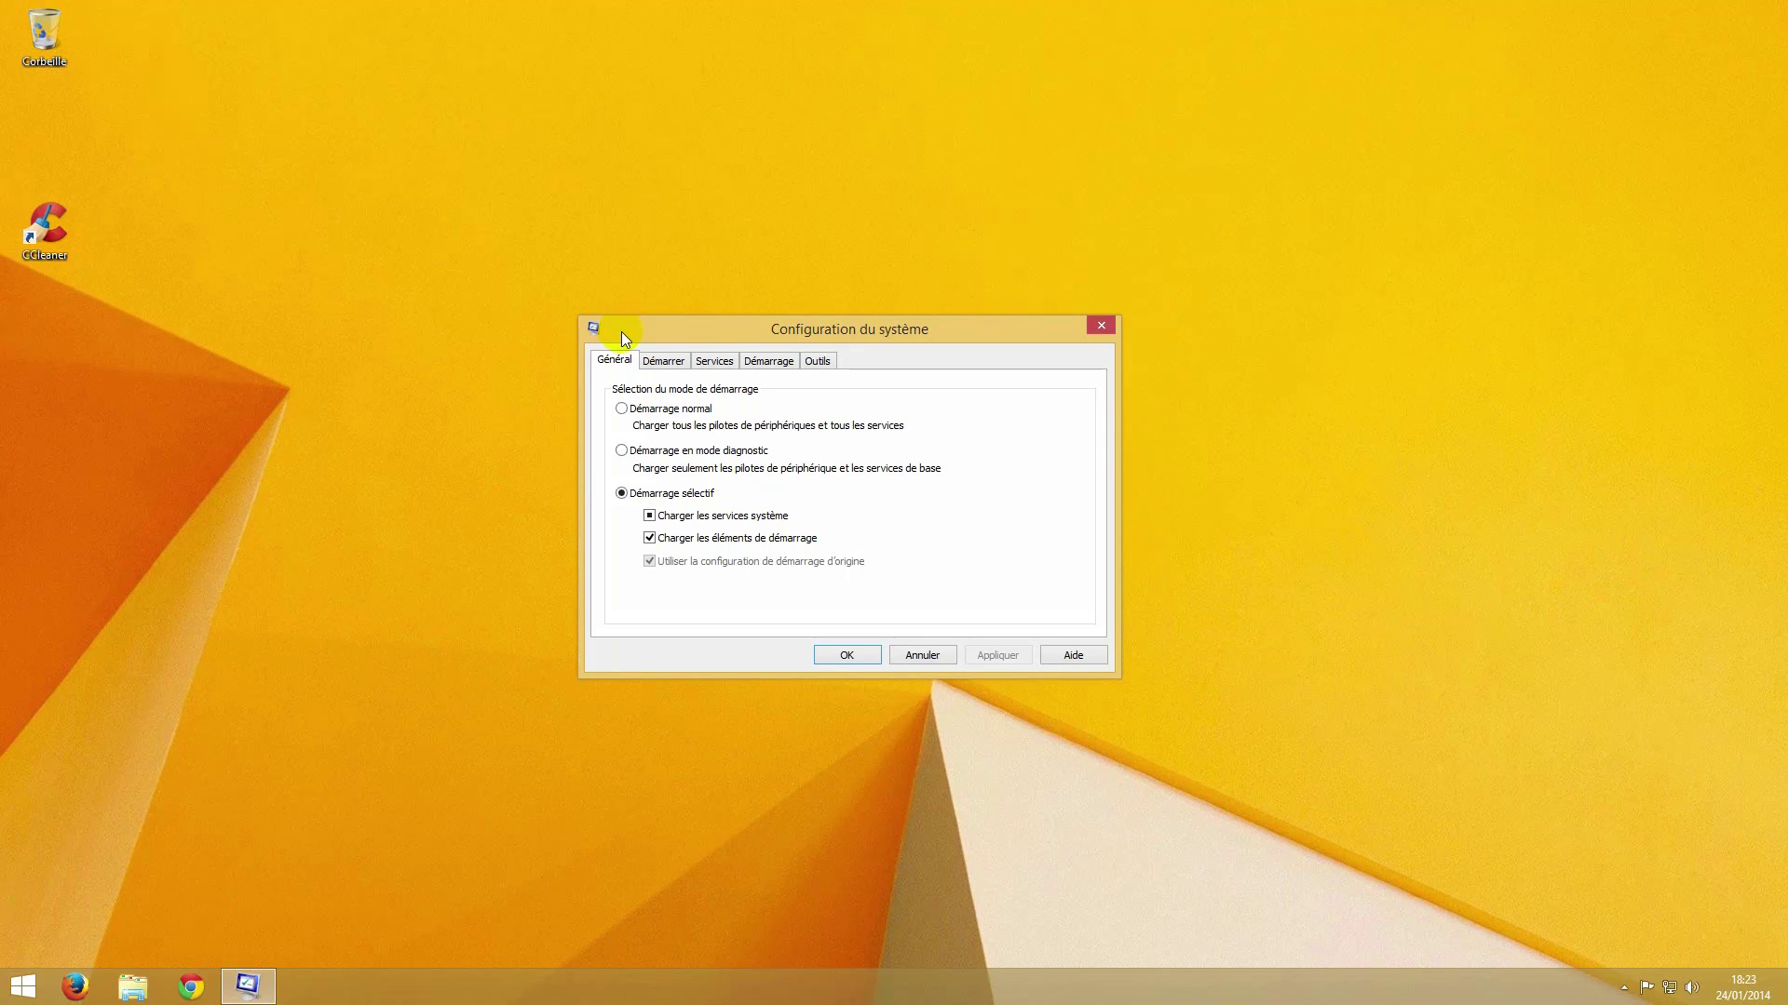
{"action": "left_click", "coordinate": [717, 362]}
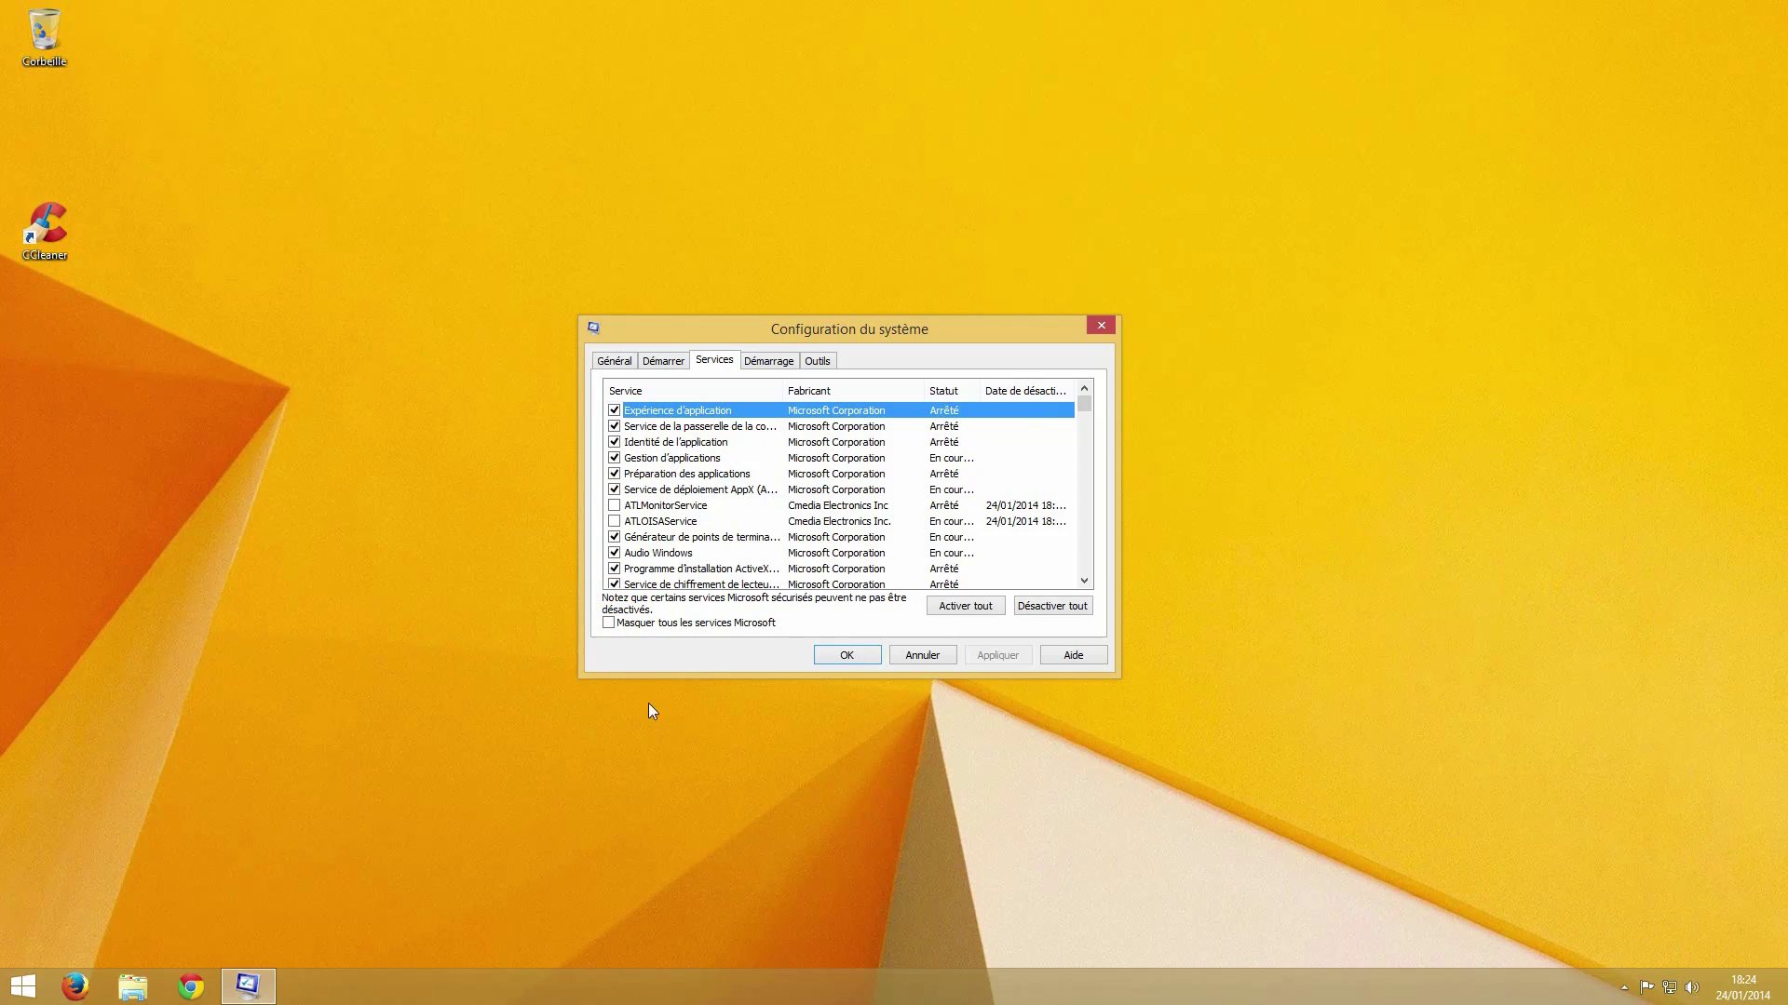
{"action": "left_click", "coordinate": [609, 624]}
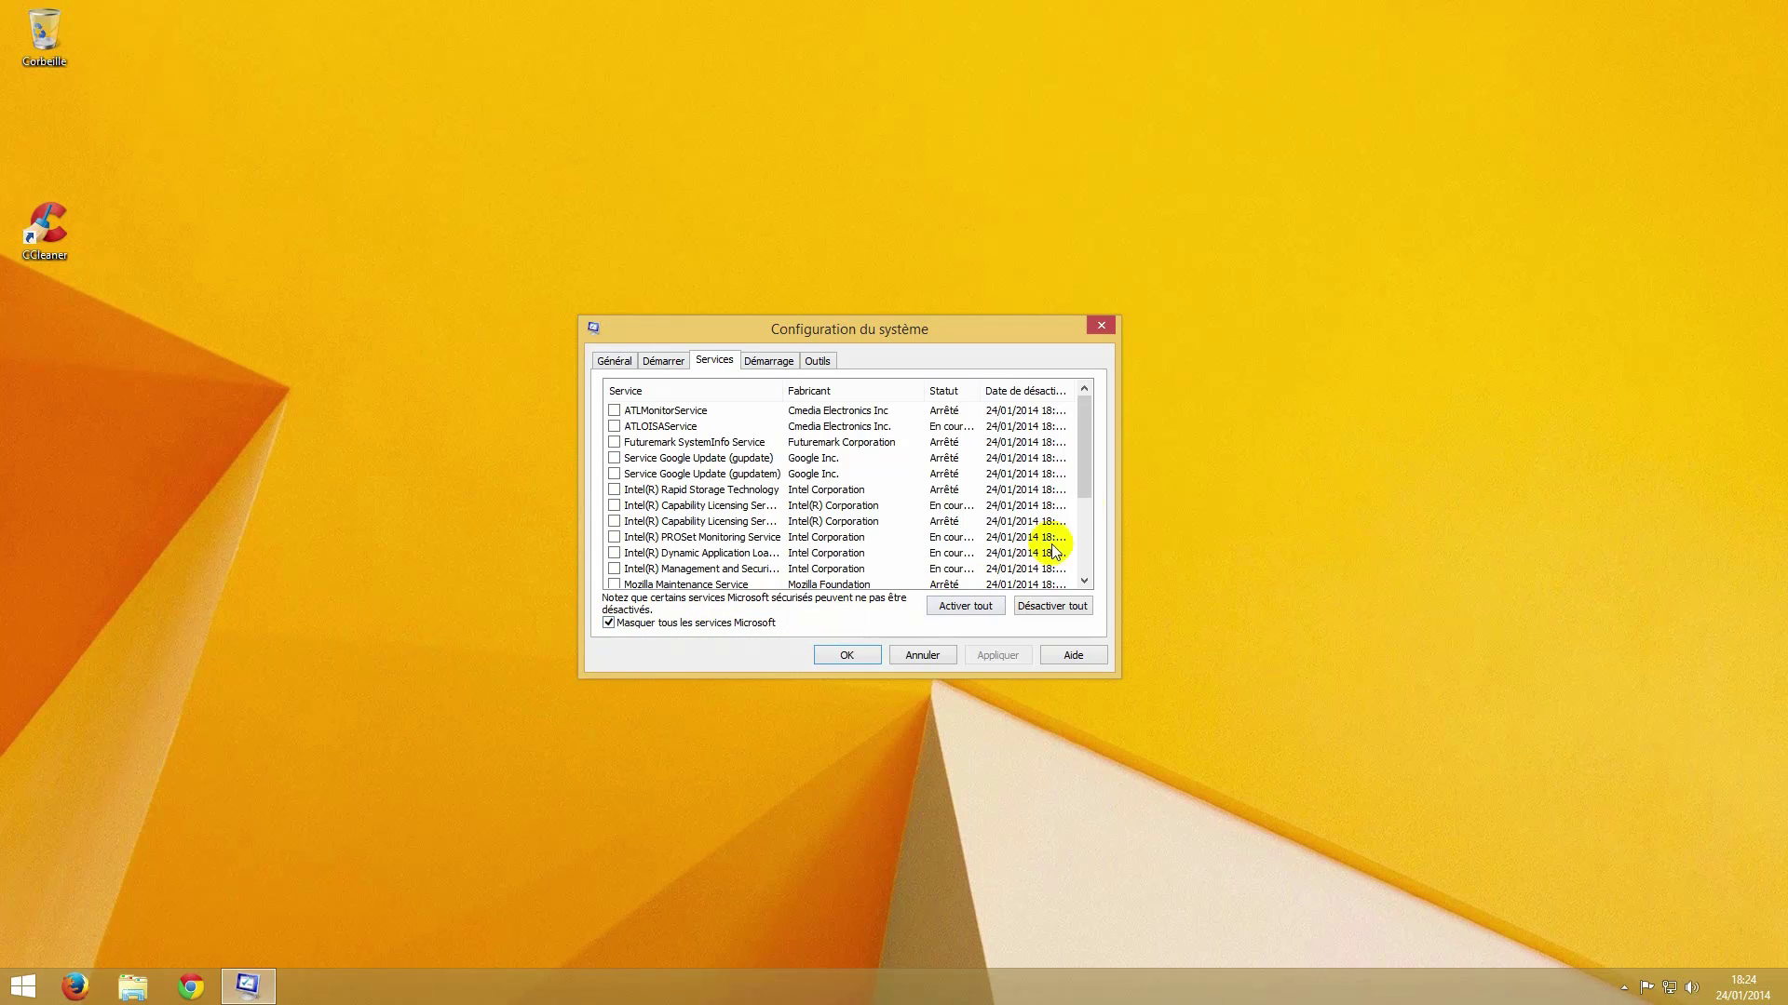
{"action": "mouse_move", "coordinate": [1086, 441]}
{"action": "left_mouse_down"}
{"action": "mouse_move", "coordinate": [1089, 526]}
{"action": "mouse_move", "coordinate": [1082, 401]}
{"action": "mouse_move", "coordinate": [1085, 430]}
{"action": "left_mouse_up"}
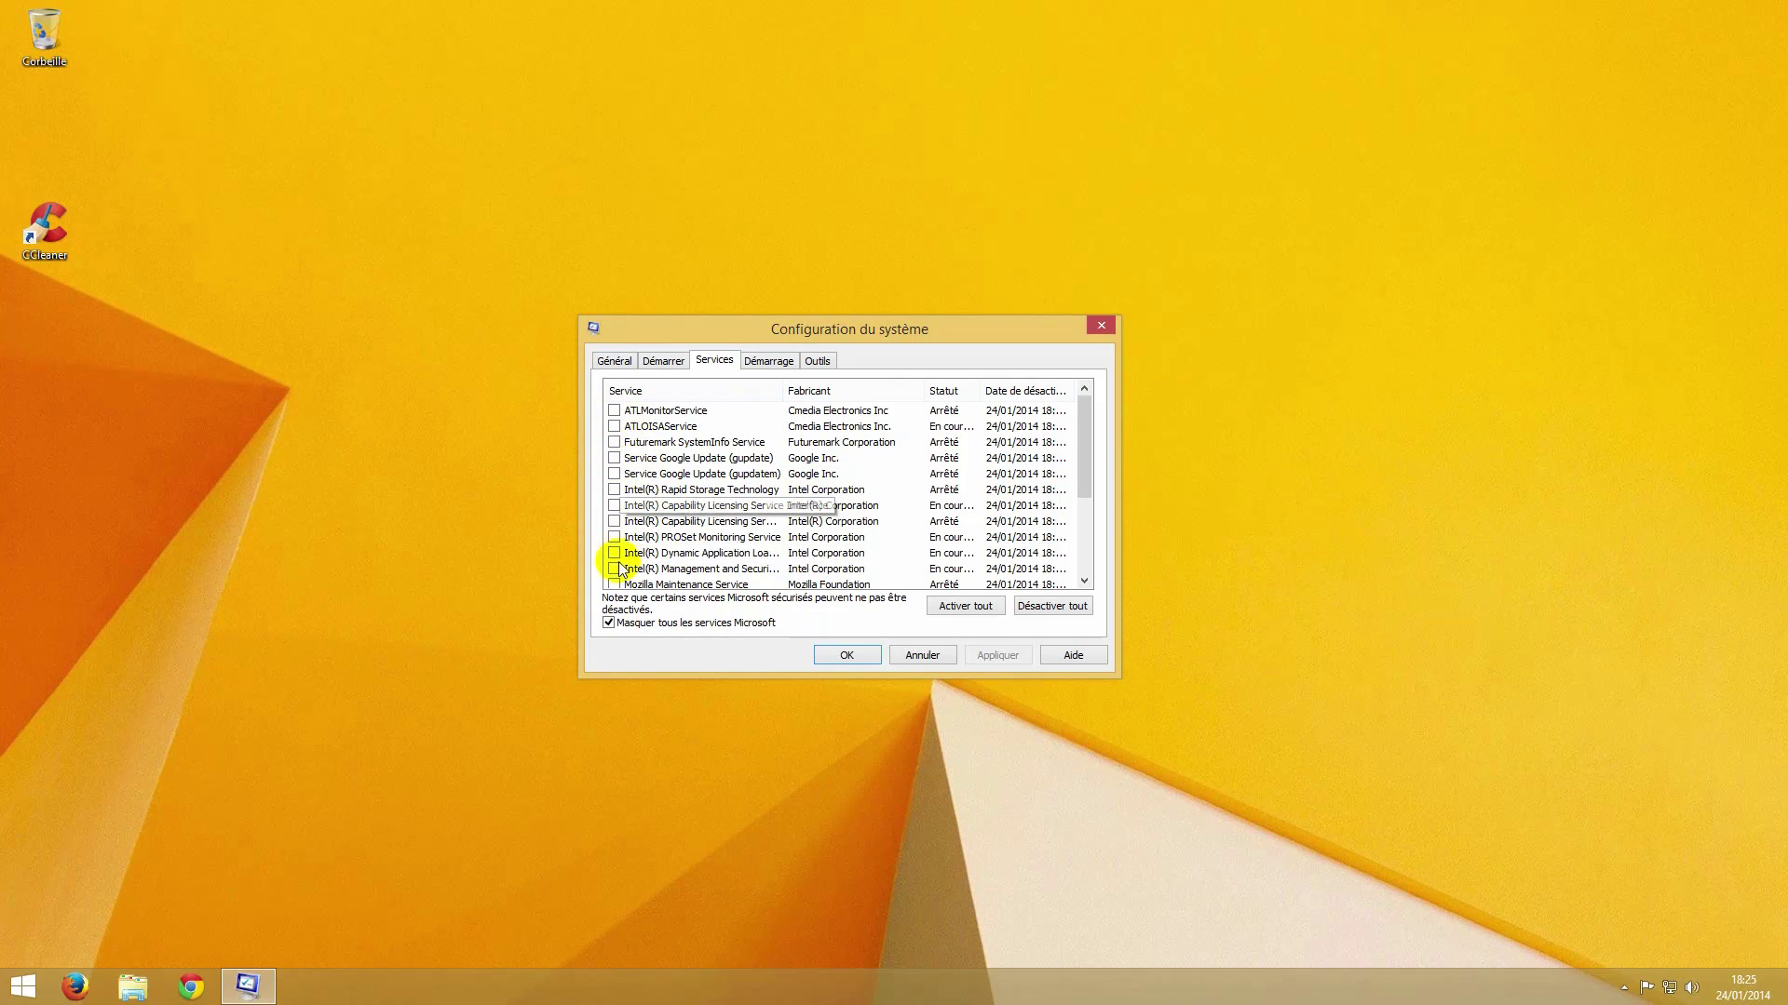
{"action": "left_click_drag", "start_coordinate": [1084, 452], "coordinate": [1097, 568]}
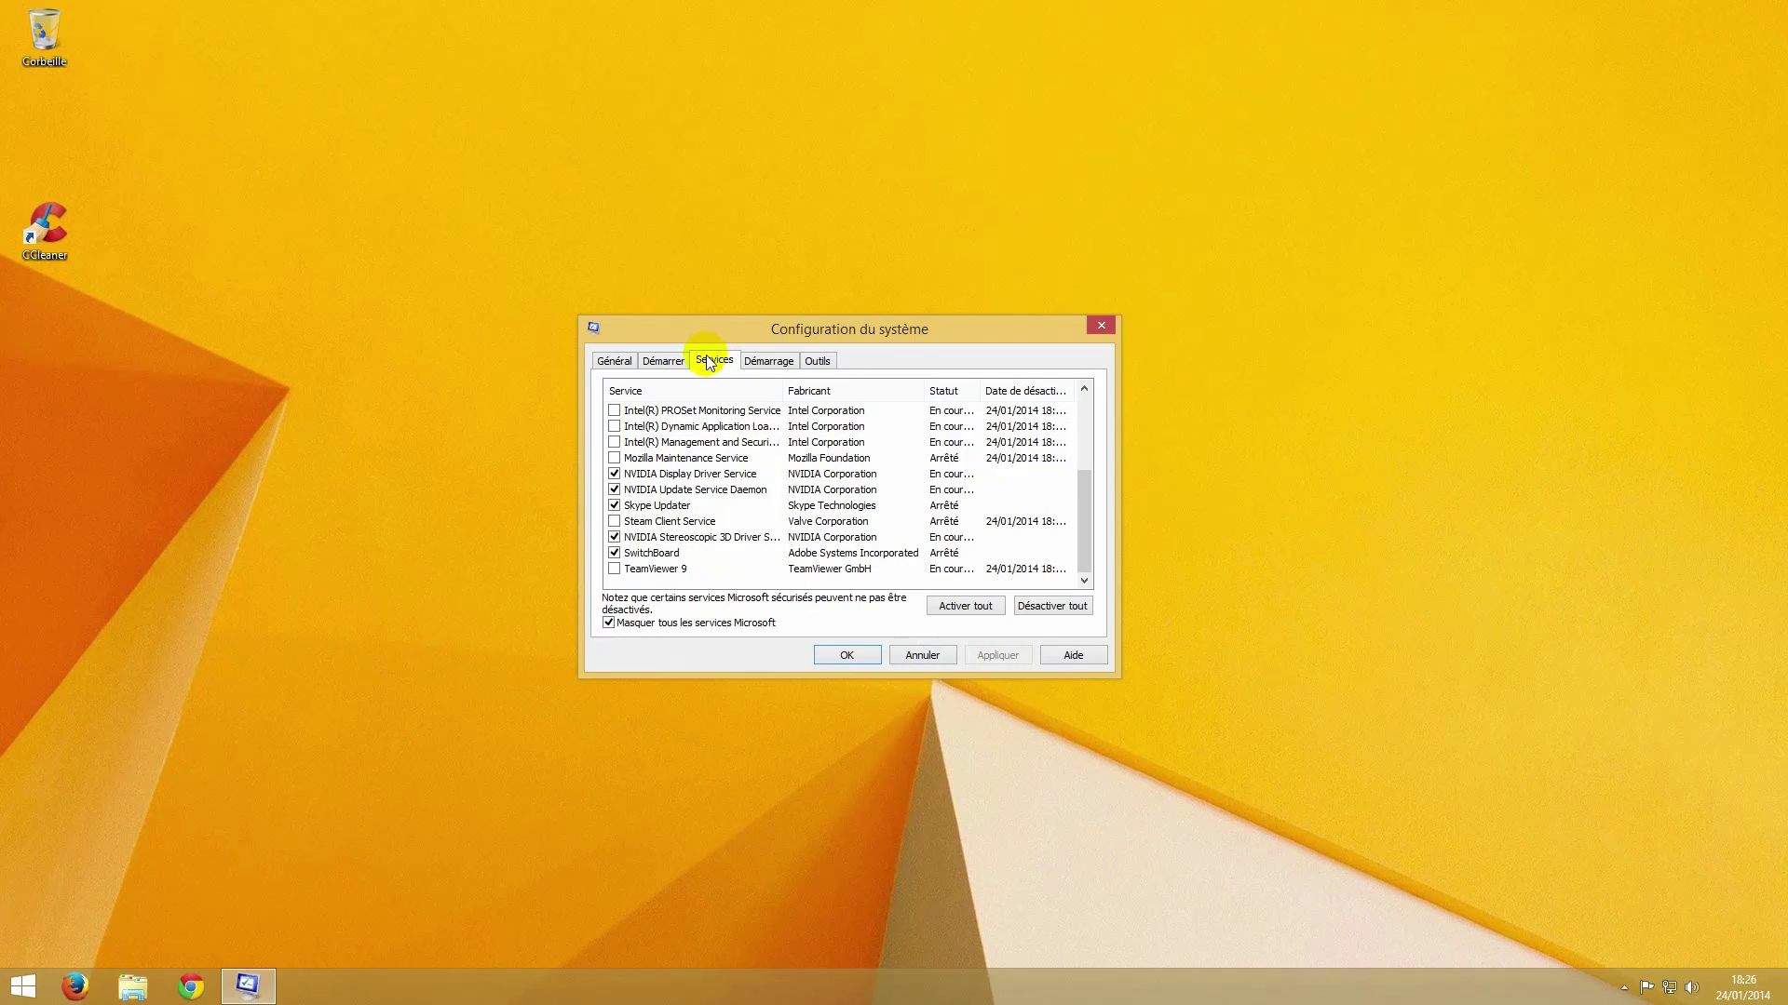
Step: Open Task Manager's startup list from System Configuration and arrange the two windows side by side
{"action": "left_click", "coordinate": [773, 367]}
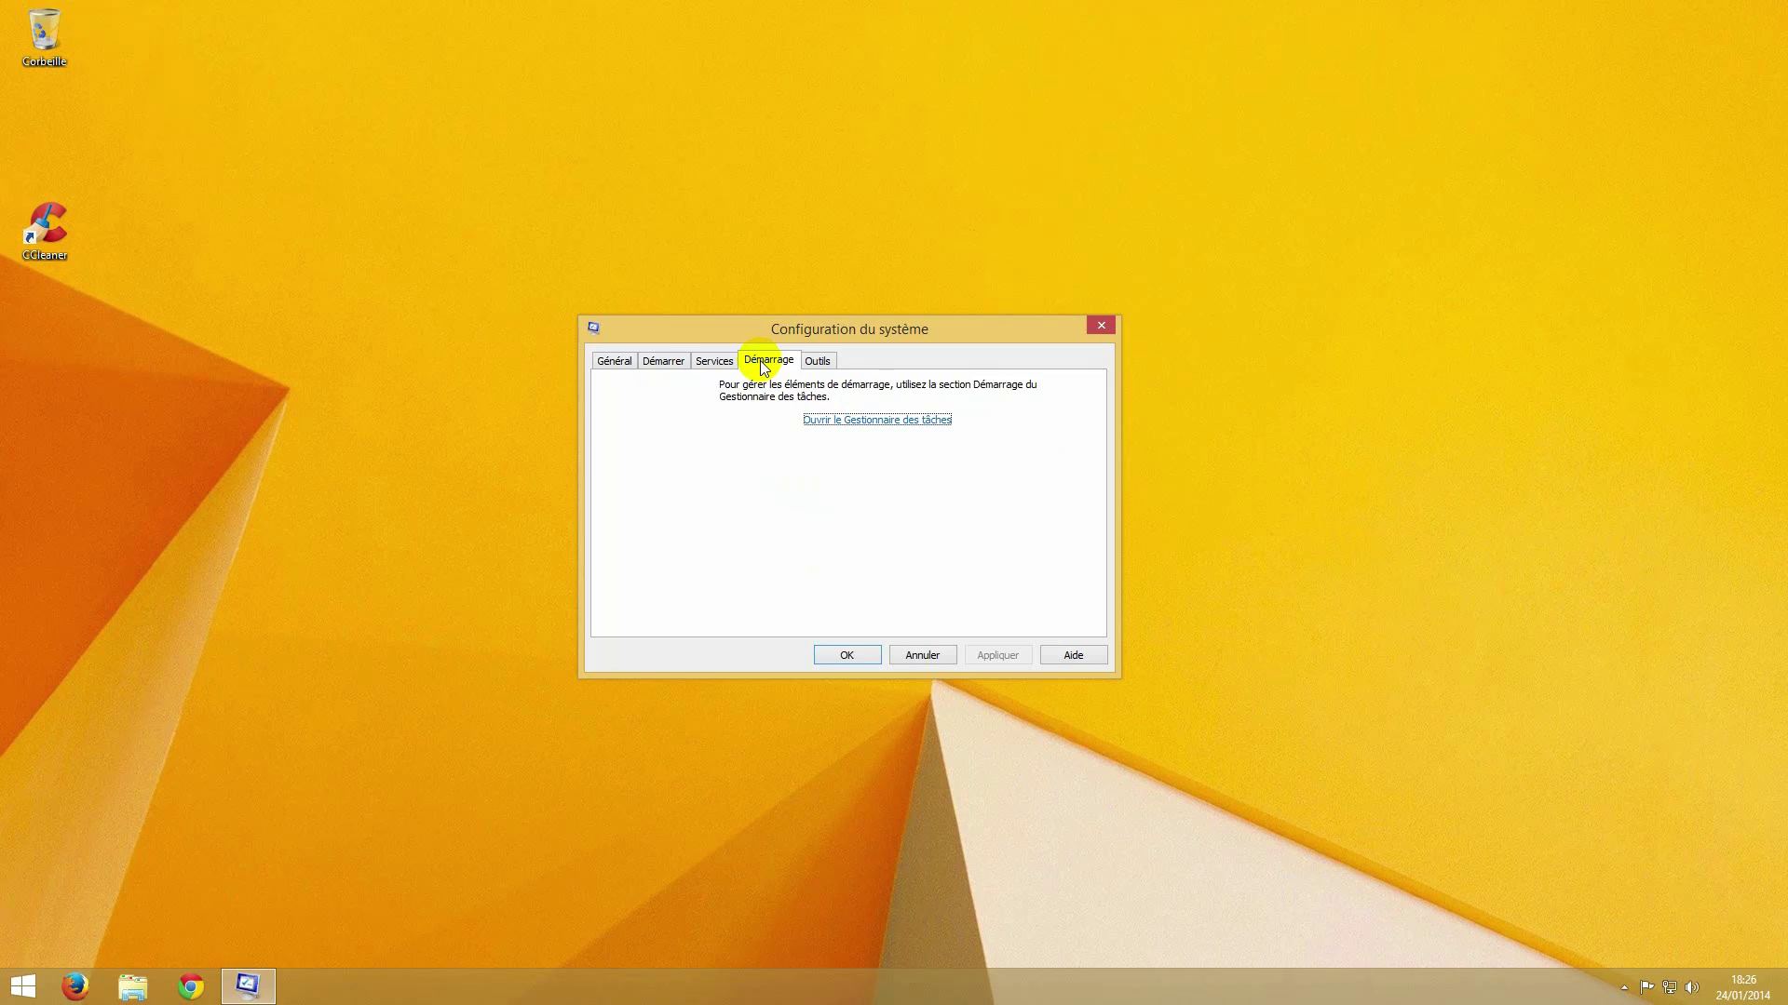
{"action": "left_click", "coordinate": [876, 426]}
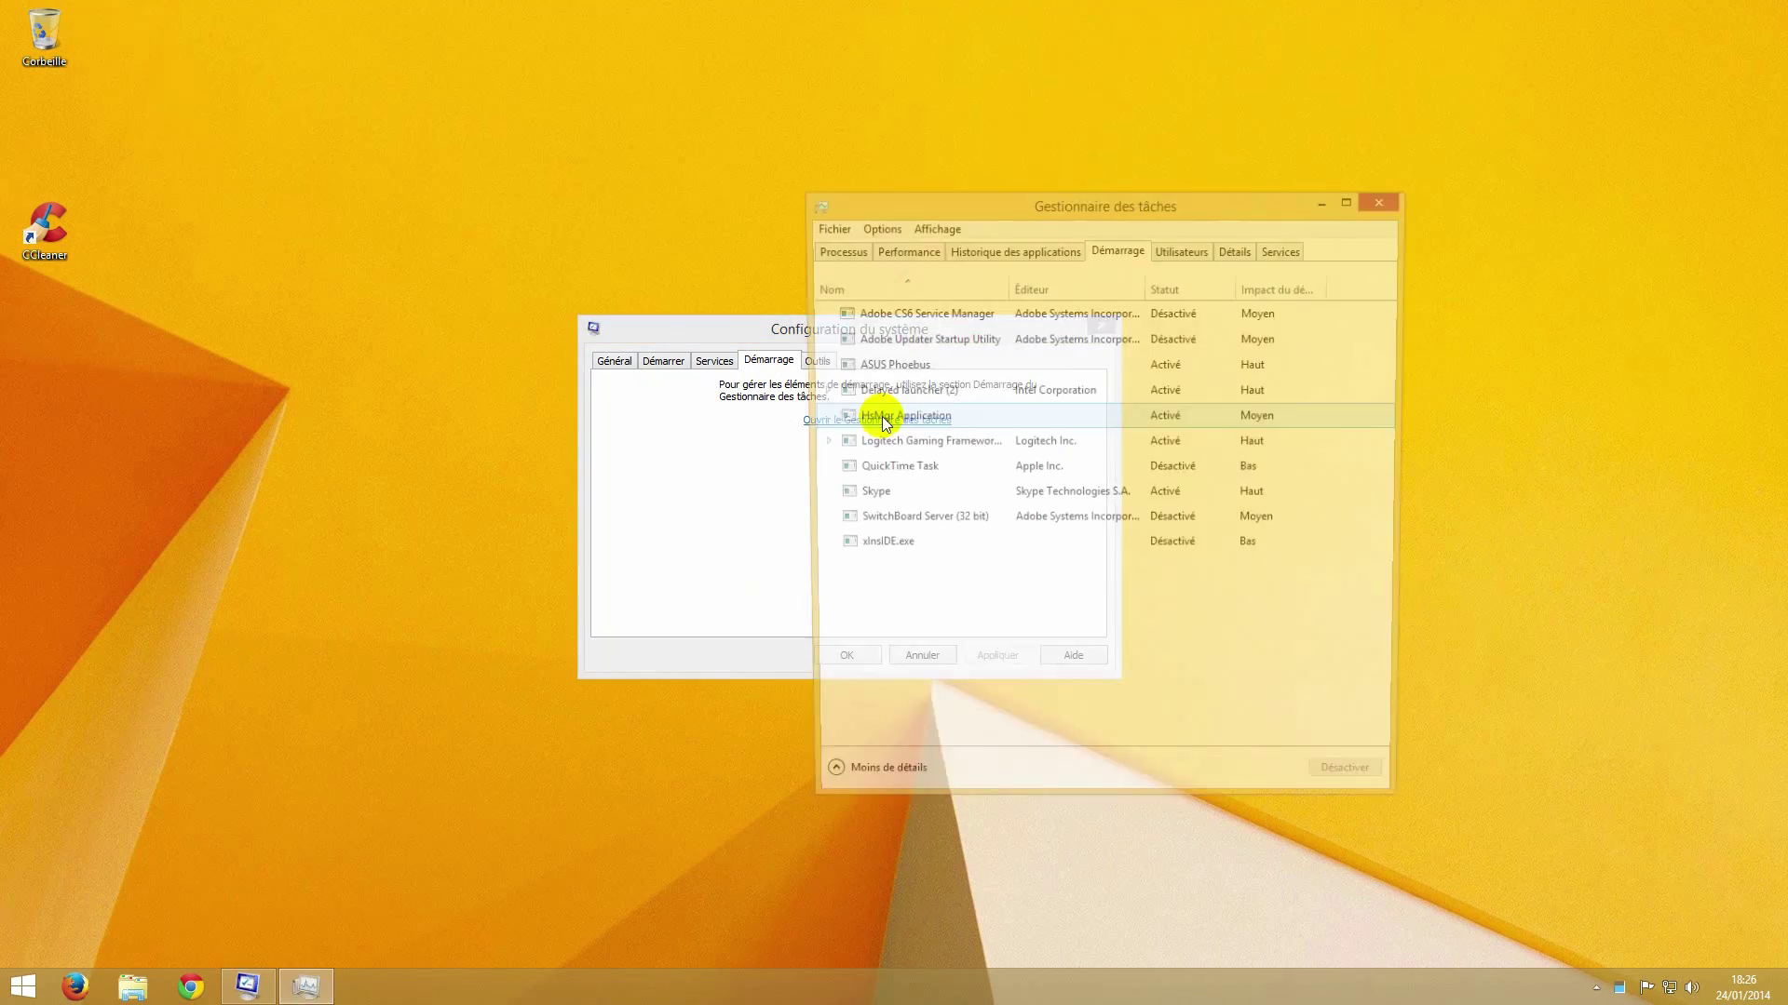
{"action": "left_click_drag", "start_coordinate": [714, 326], "coordinate": [349, 382]}
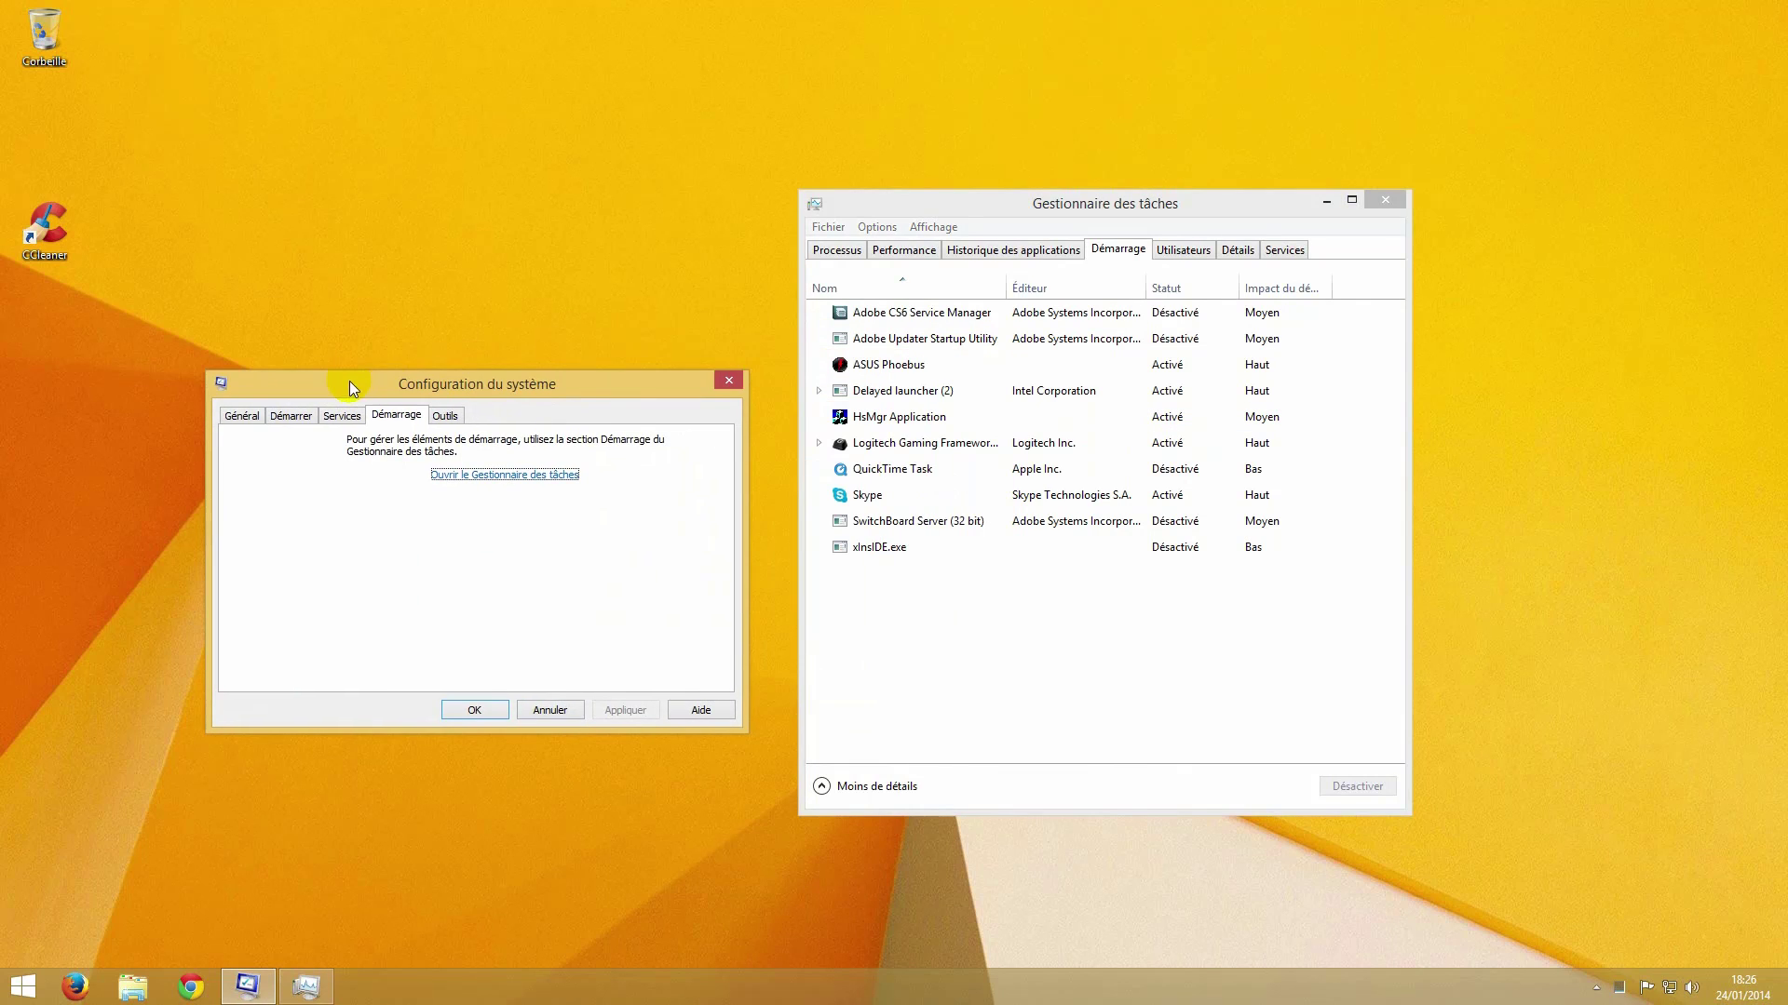
{"action": "mouse_move", "coordinate": [969, 200]}
{"action": "left_mouse_down"}
{"action": "mouse_move", "coordinate": [913, 214]}
{"action": "mouse_move", "coordinate": [953, 211]}
{"action": "left_mouse_up"}
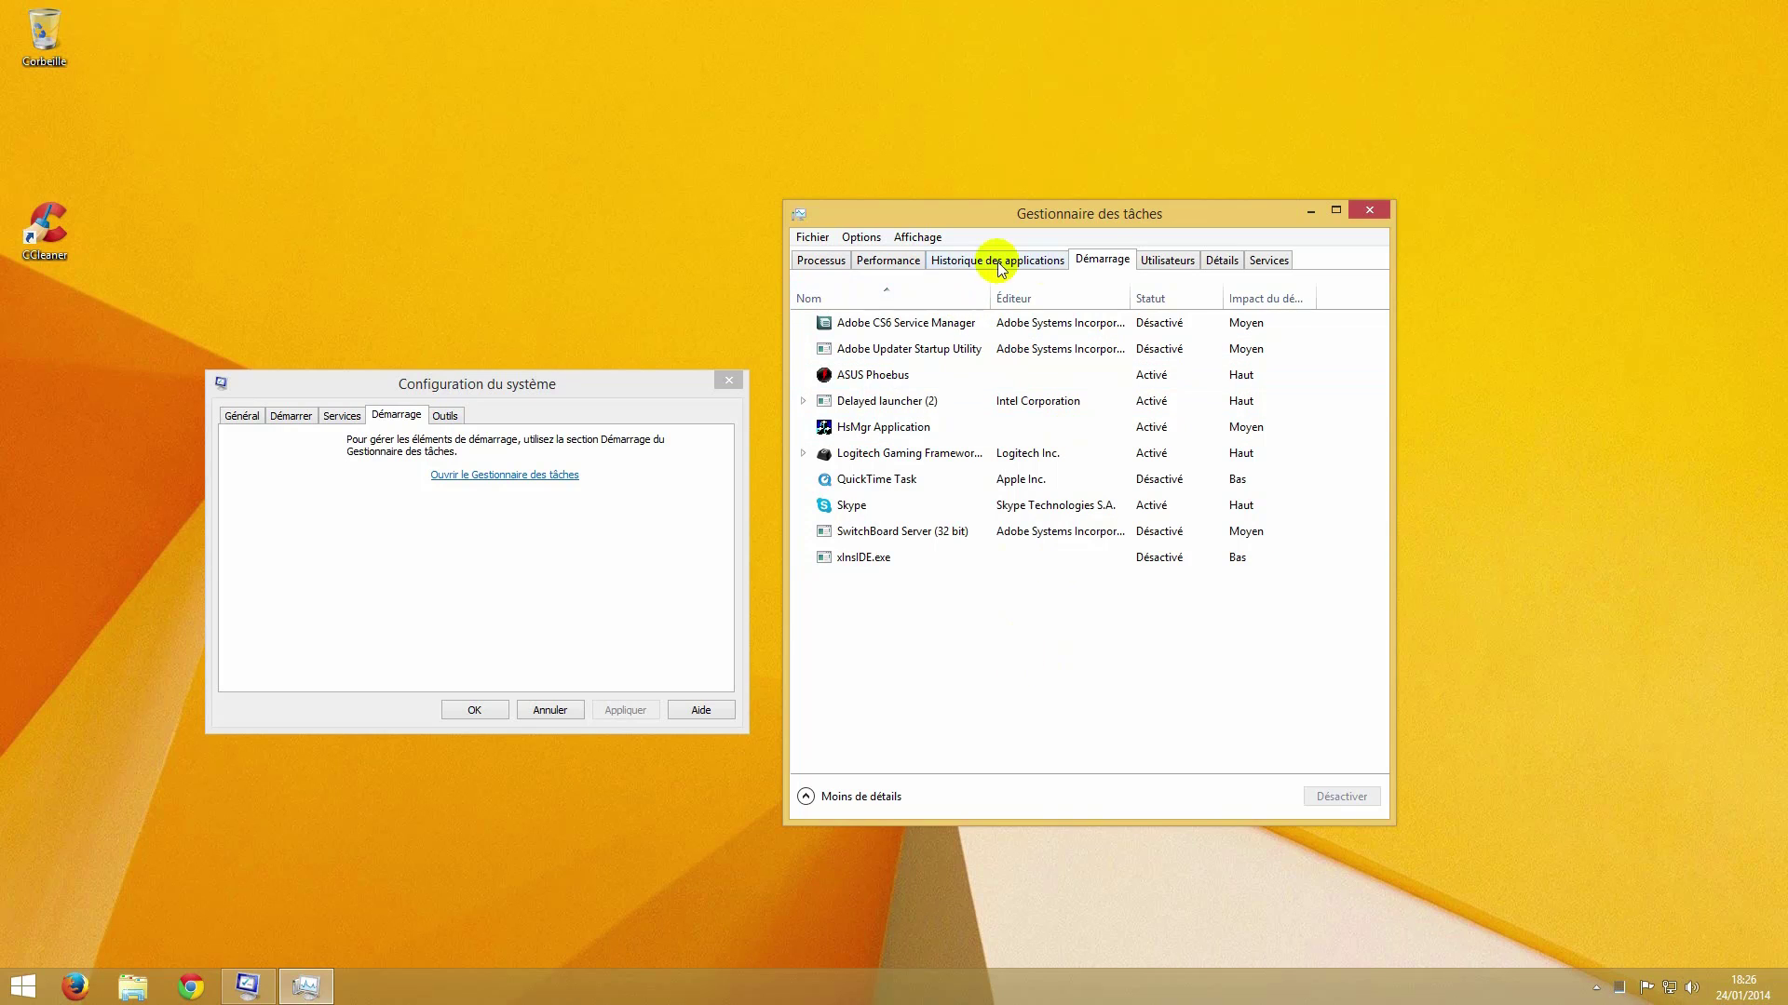
Step: Review the status and impact of the startup entries, including ASUS Phoebus, Skype and QuickTime Task, and close Task Manager and System Configuration
{"action": "left_click", "coordinate": [954, 326]}
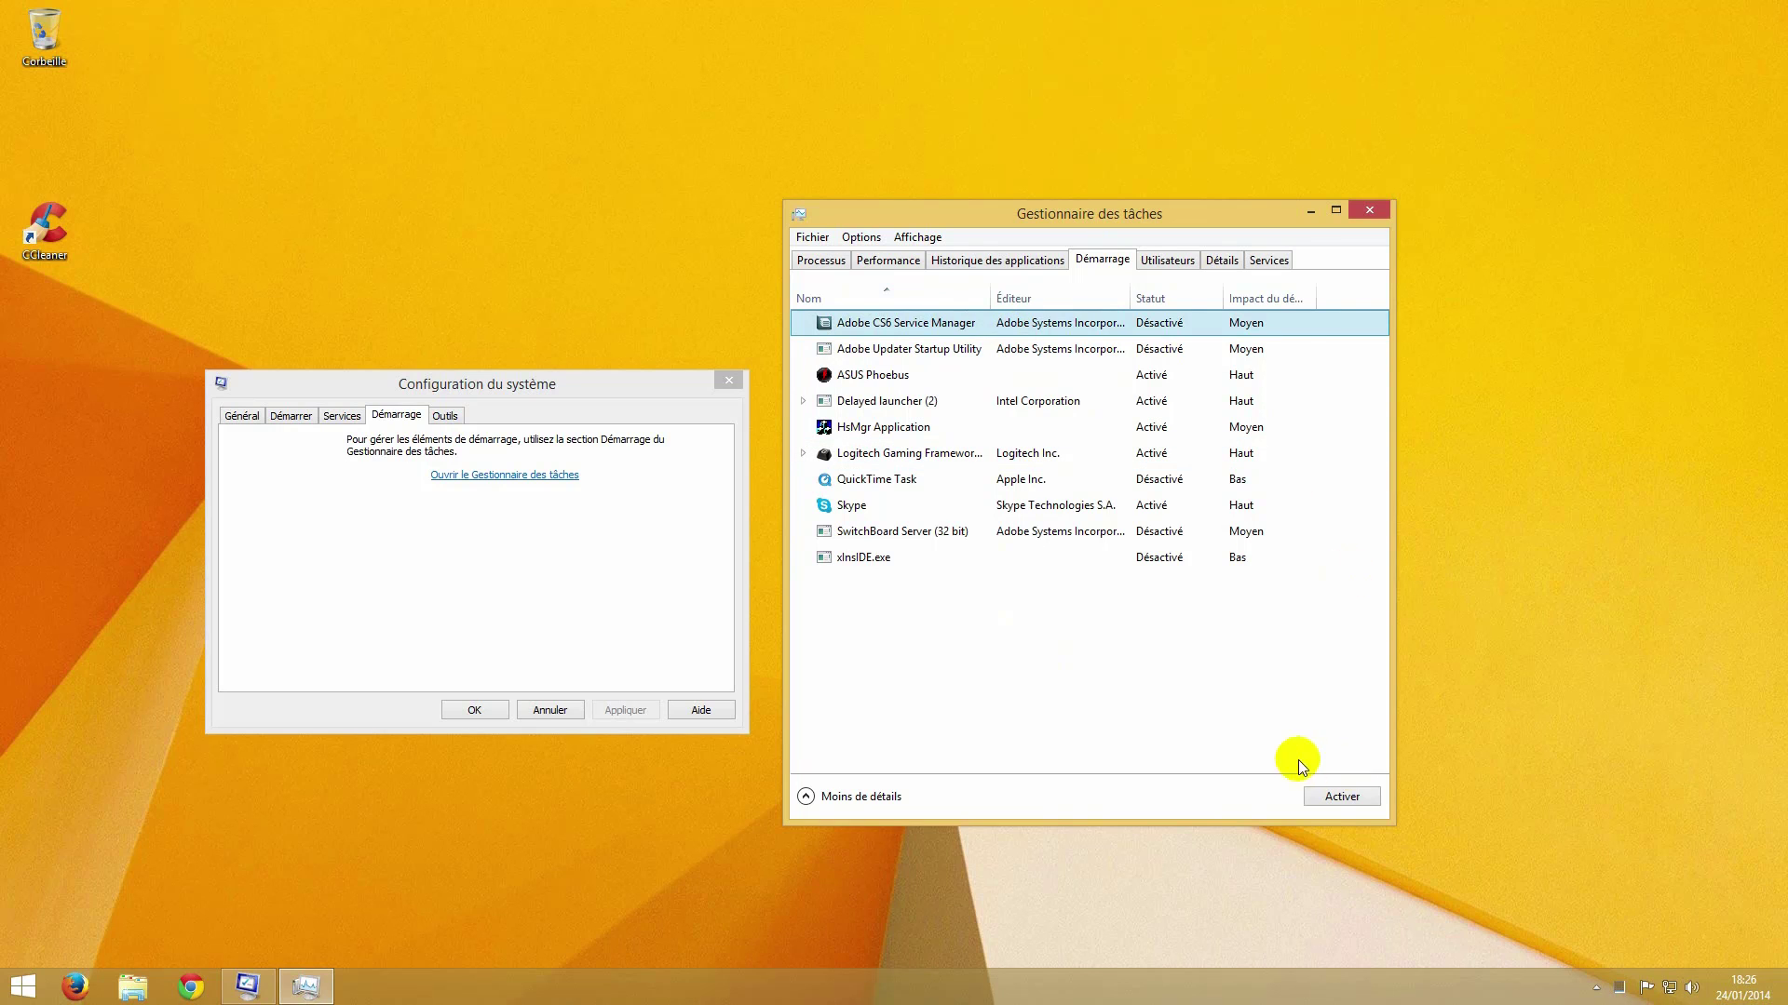
{"action": "left_click", "coordinate": [920, 376]}
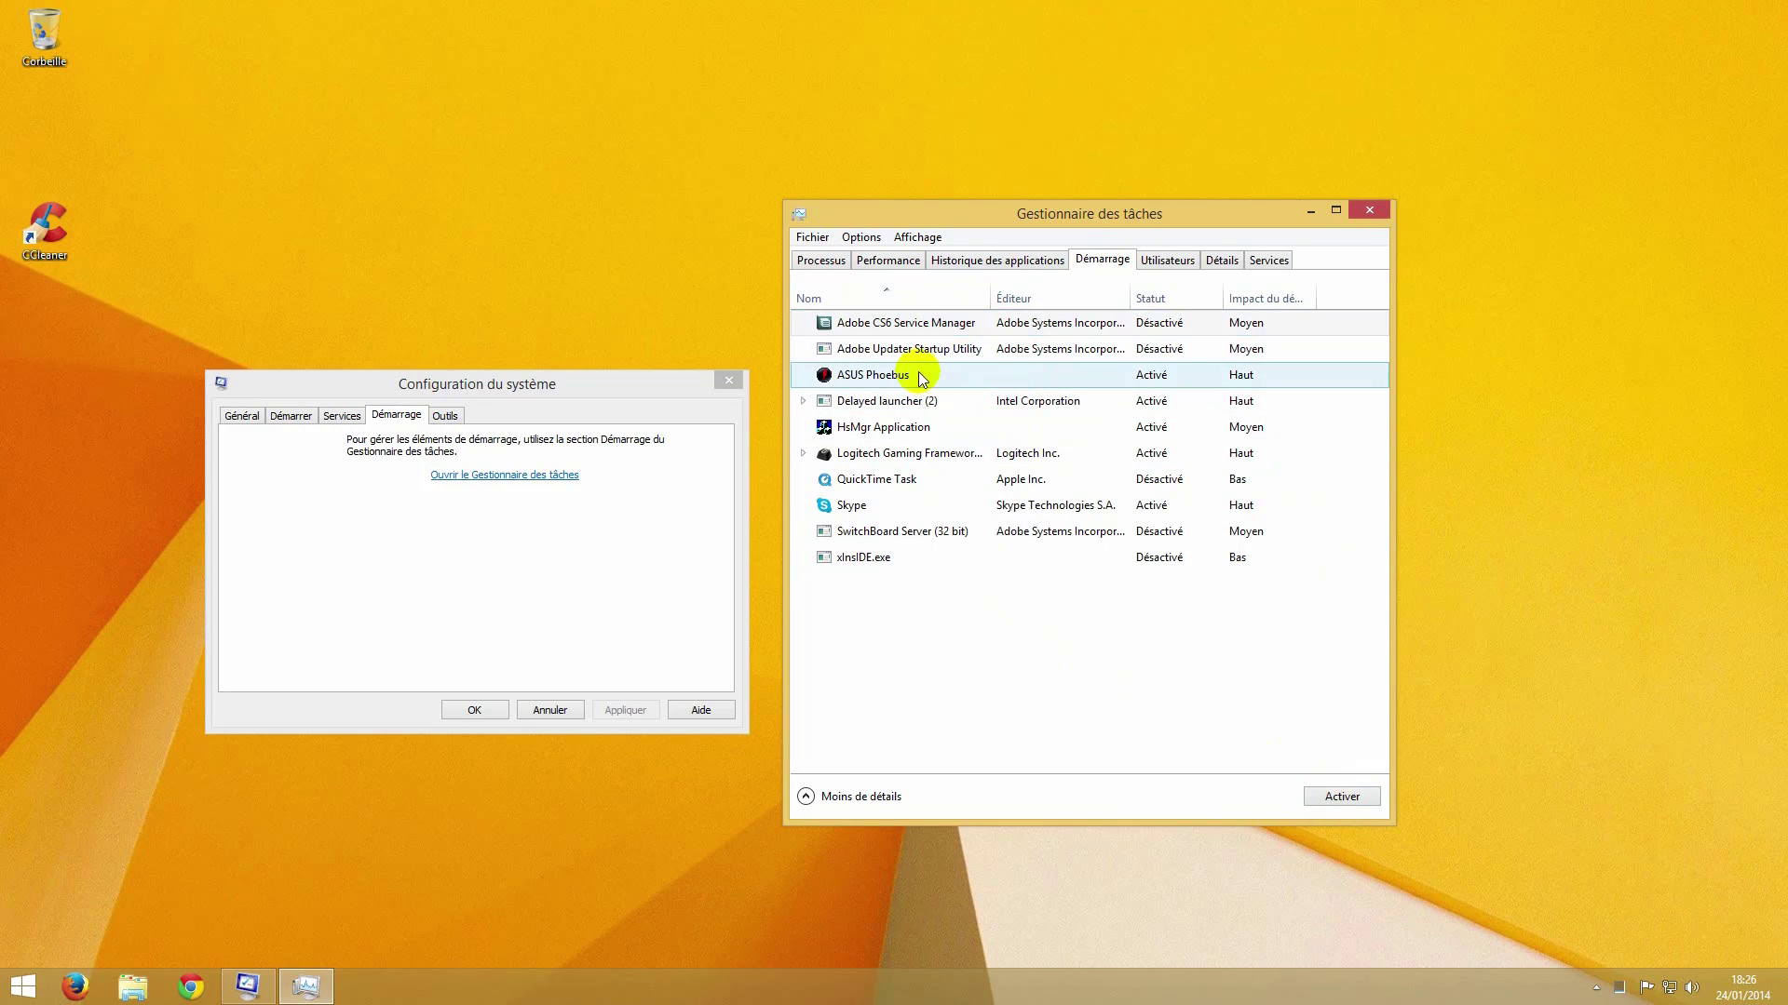
{"action": "left_click", "coordinate": [934, 380]}
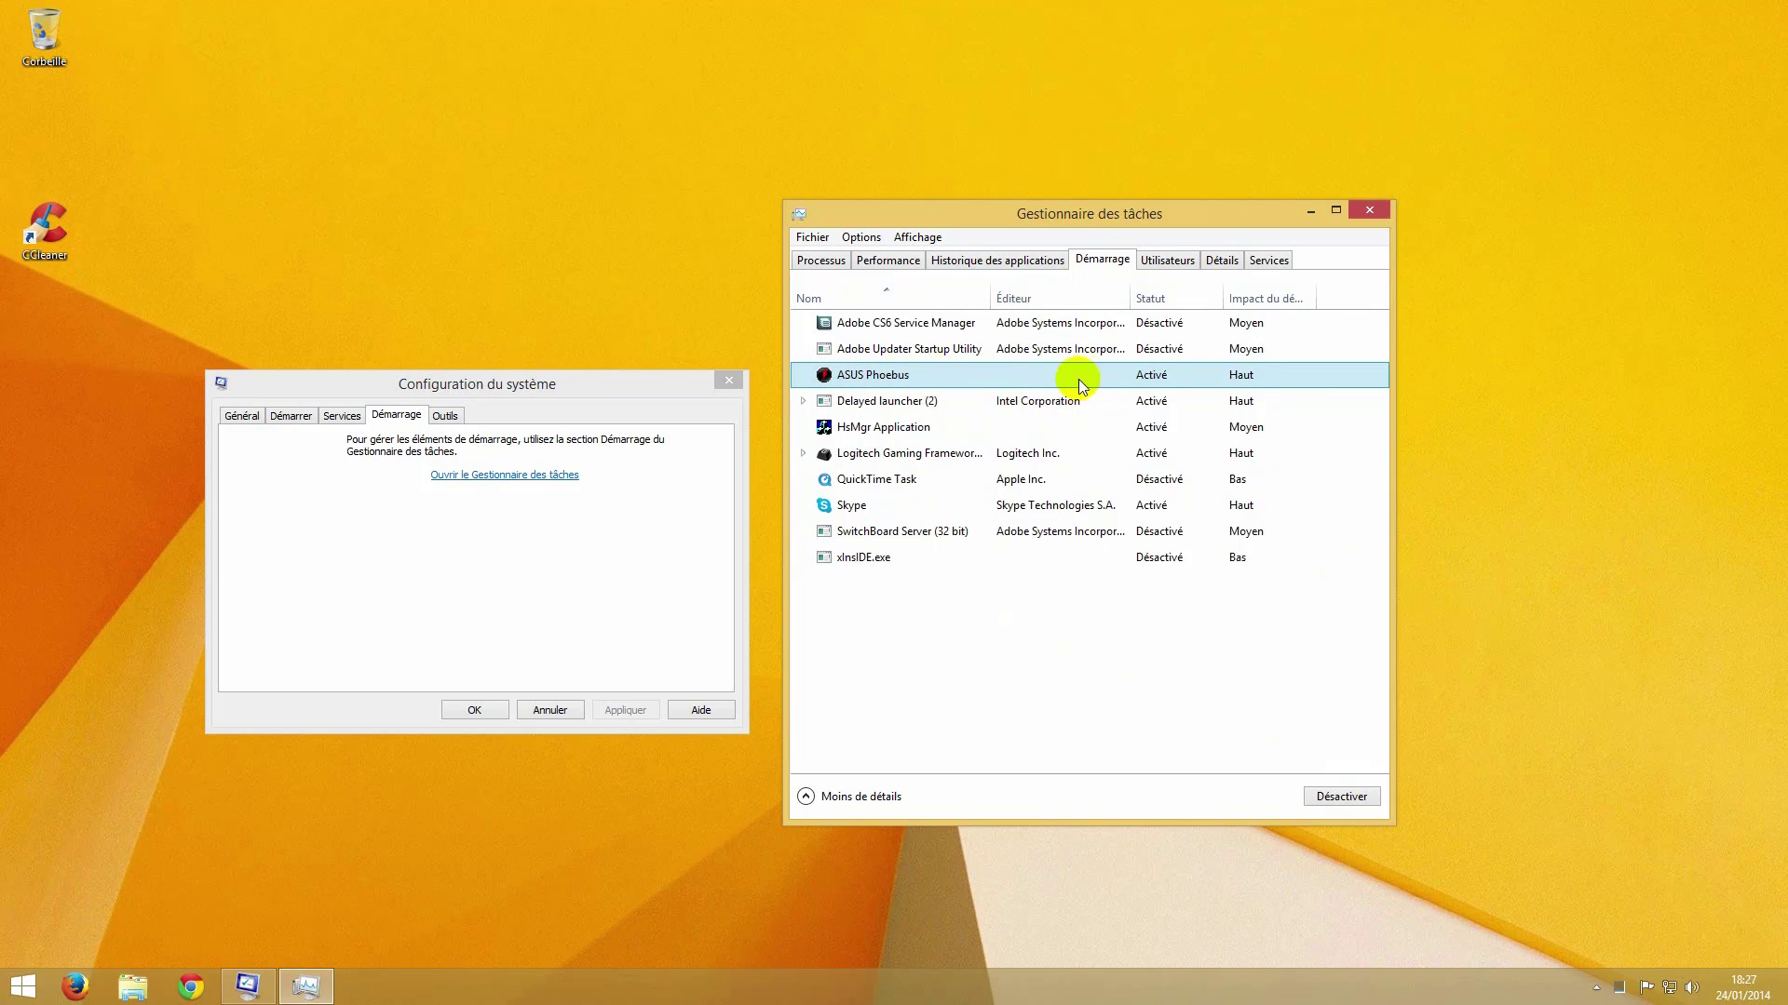
{"action": "left_click", "coordinate": [1341, 796]}
{"action": "left_click", "coordinate": [1132, 430]}
{"action": "left_click", "coordinate": [1309, 793]}
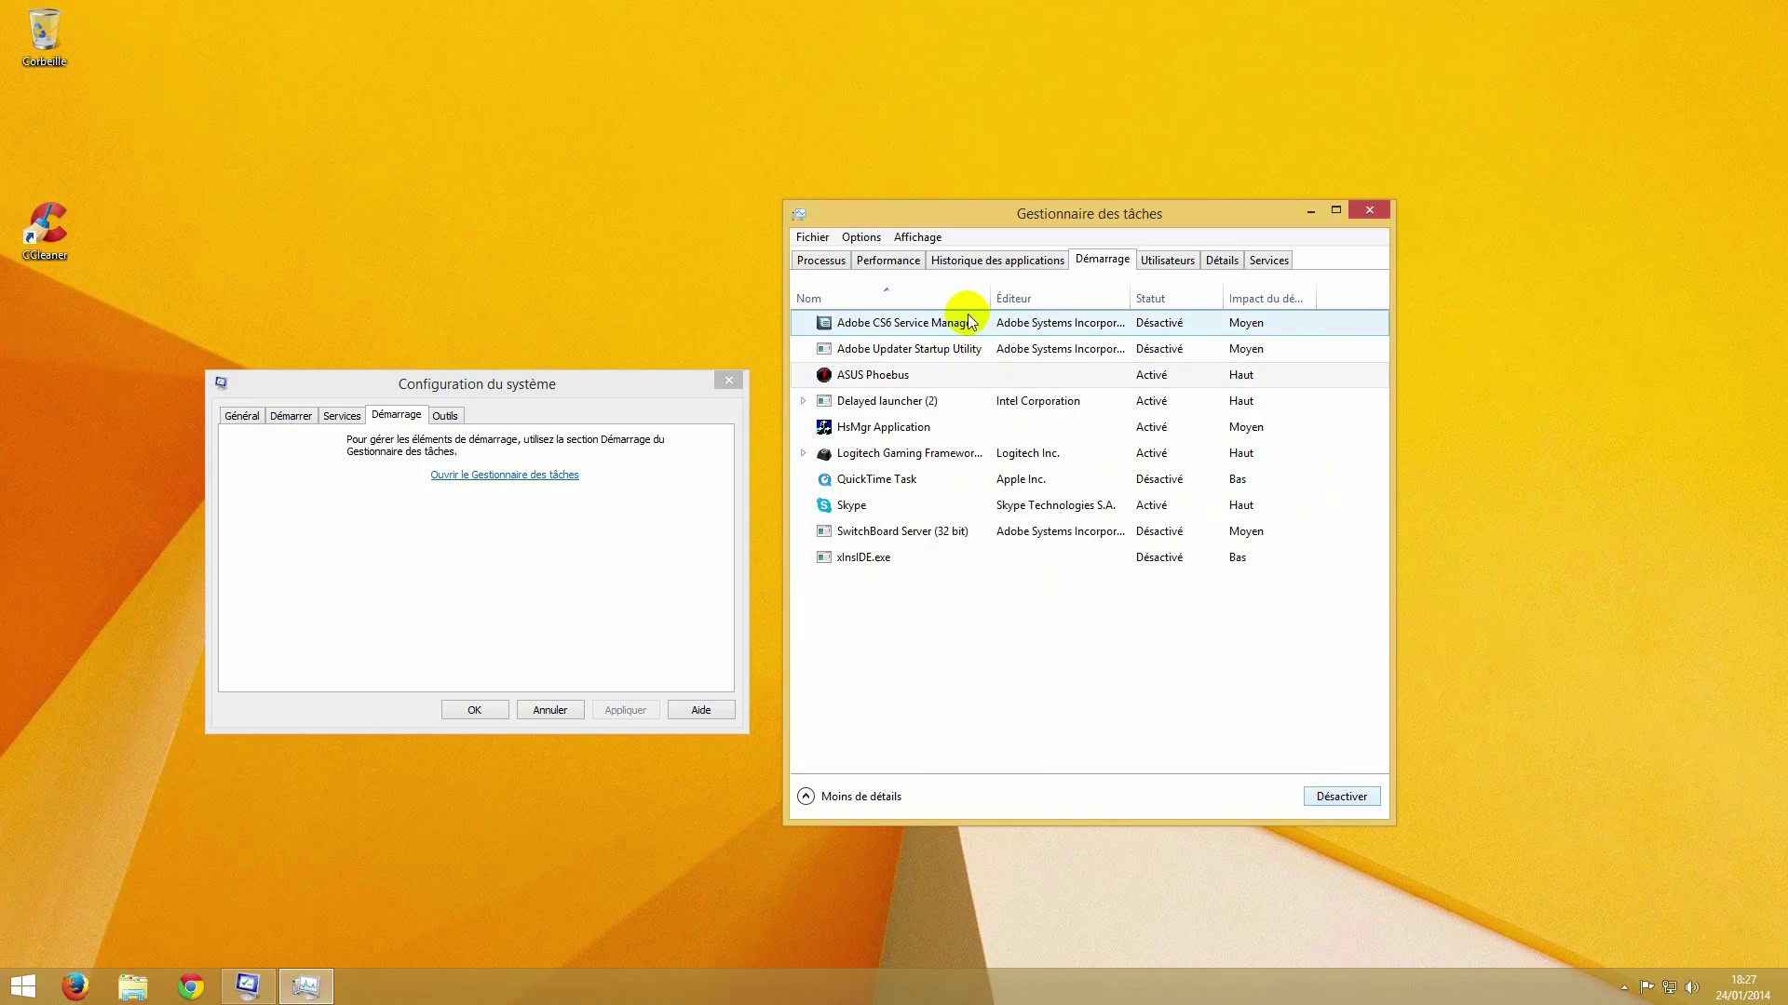
{"action": "left_click", "coordinate": [935, 324]}
{"action": "left_click", "coordinate": [940, 348]}
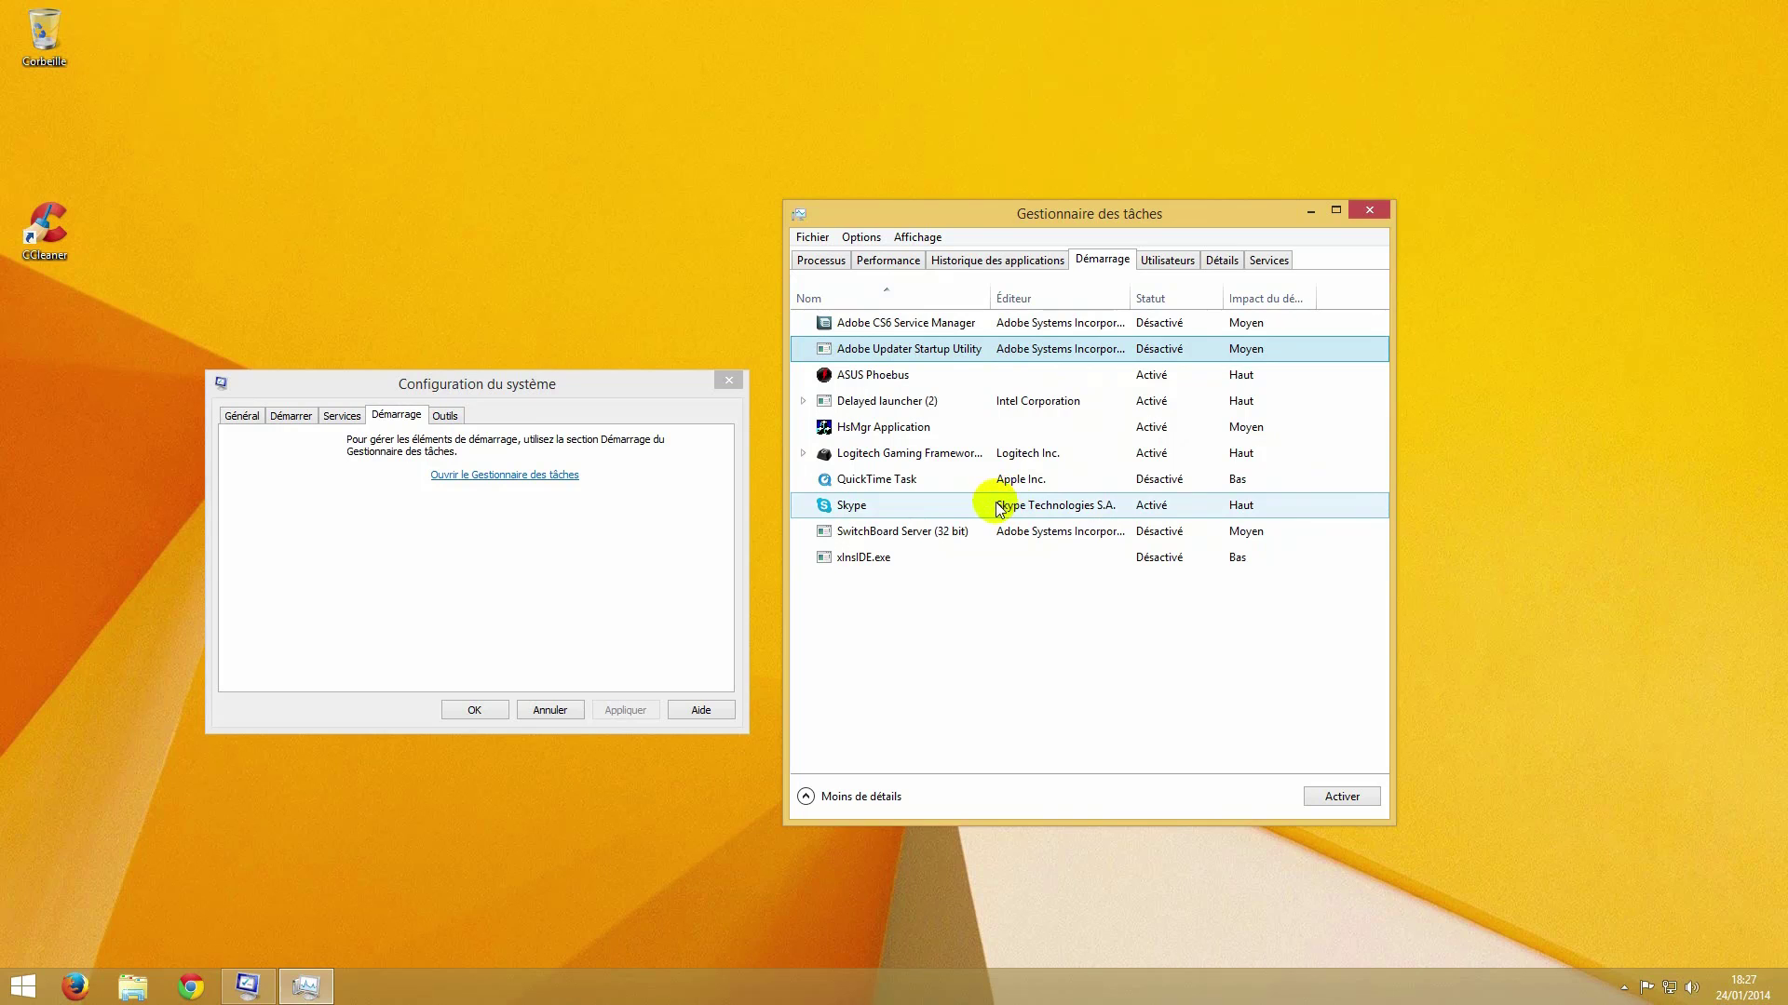
{"action": "left_click", "coordinate": [931, 512]}
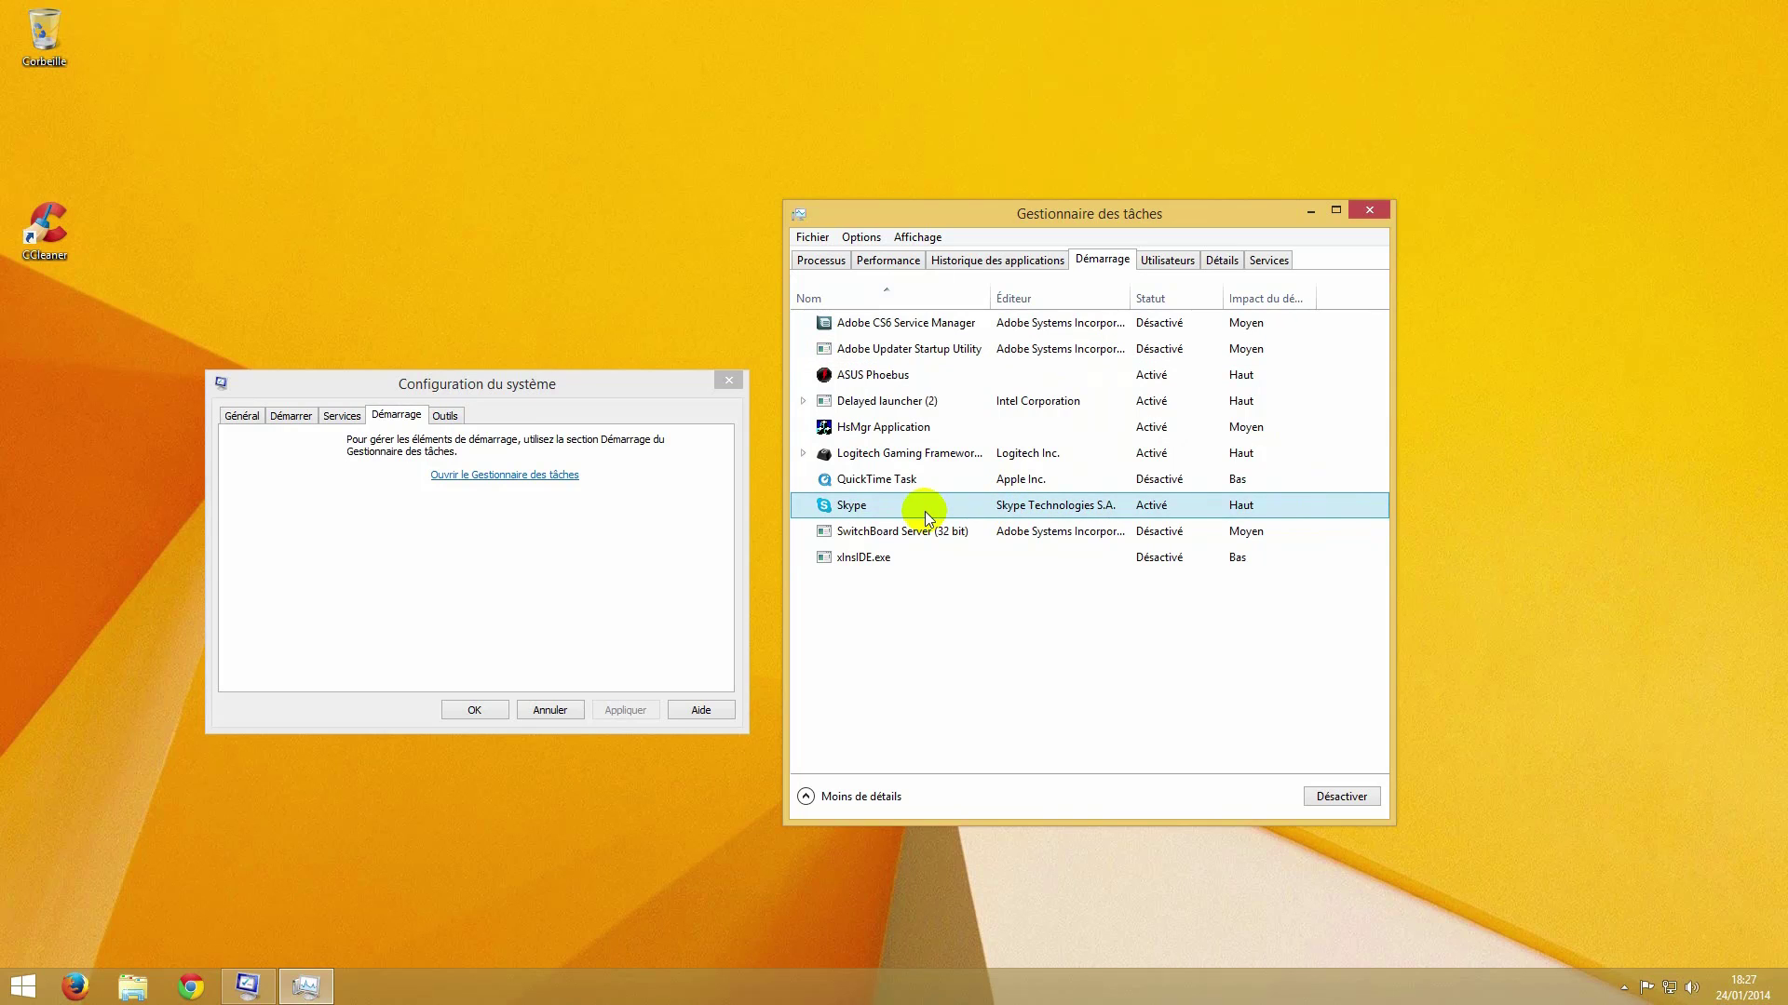
{"action": "left_click", "coordinate": [1006, 480]}
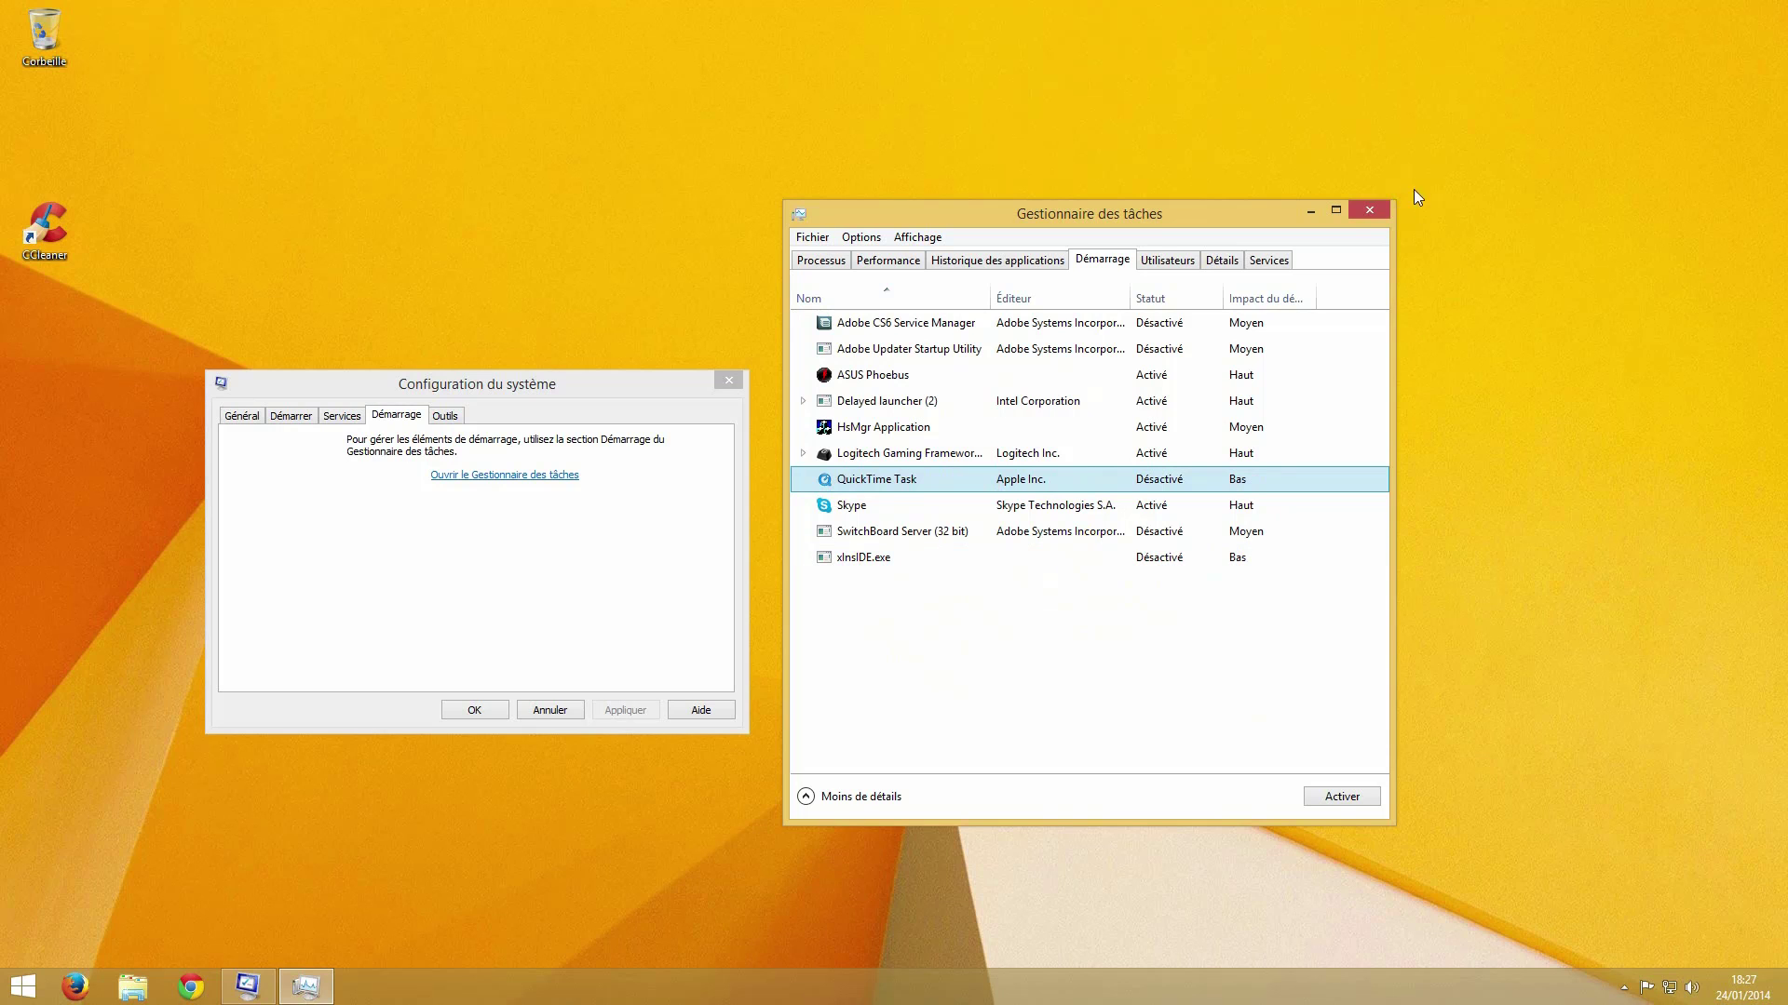
{"action": "left_click", "coordinate": [1370, 211]}
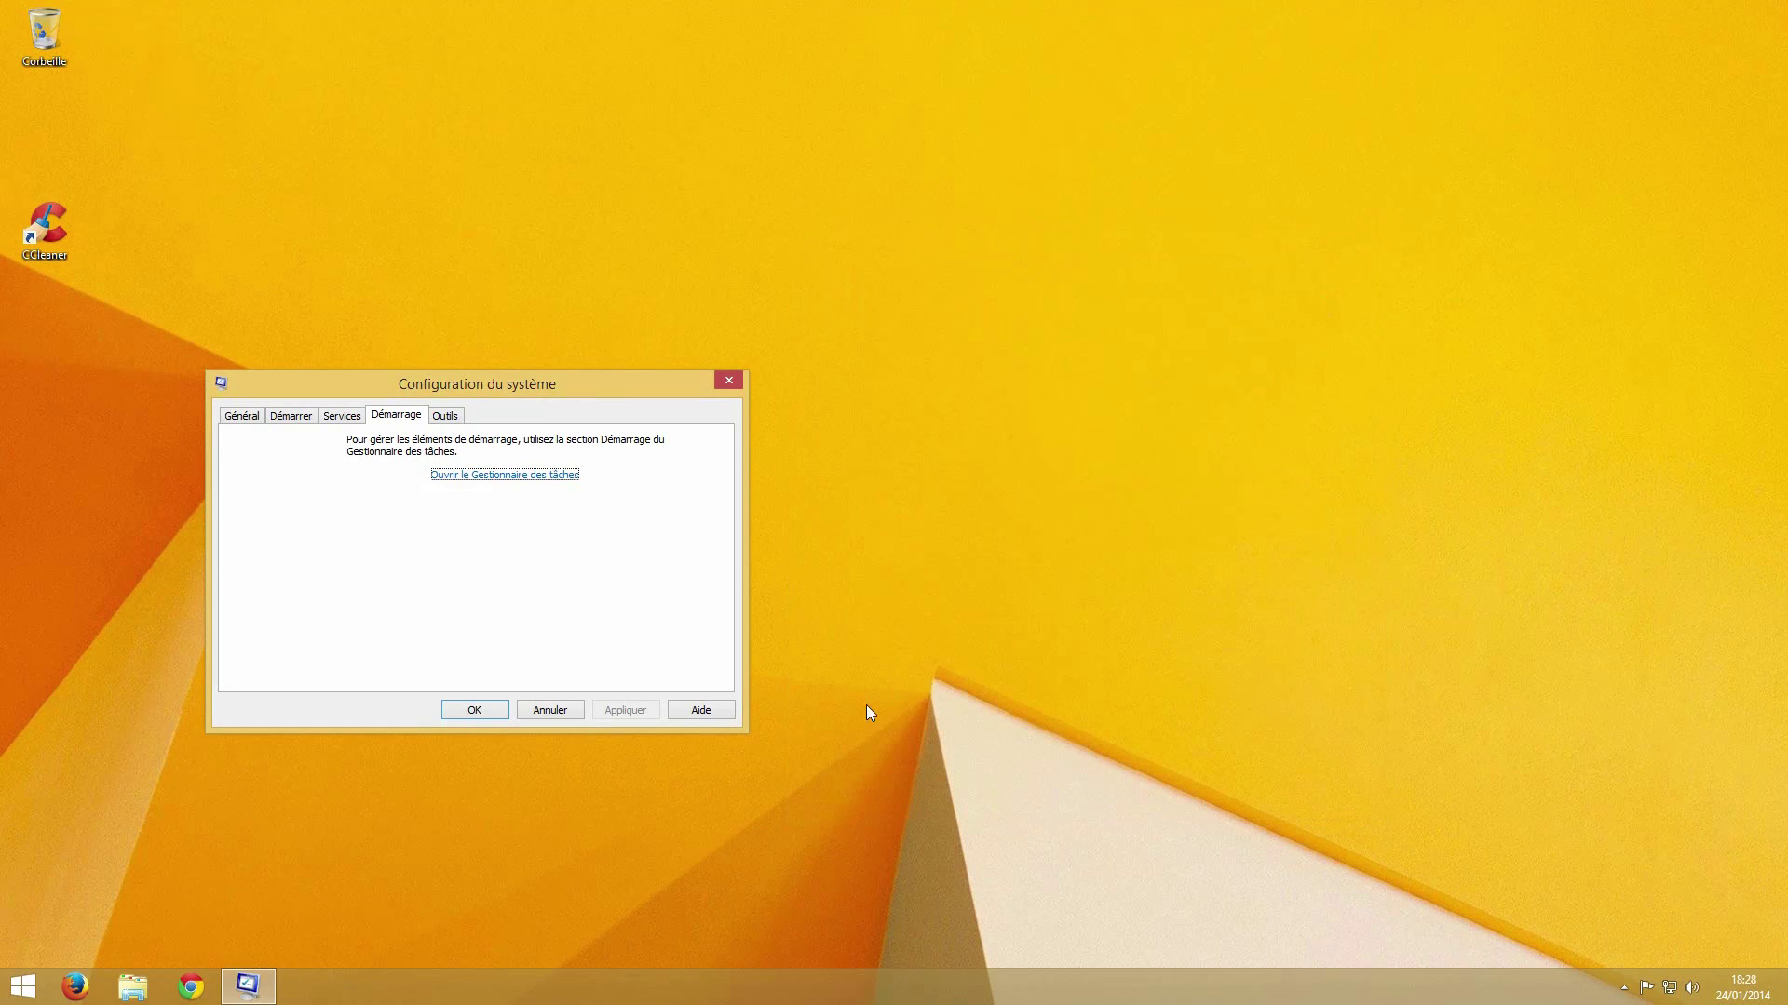
{"action": "left_click", "coordinate": [473, 710]}
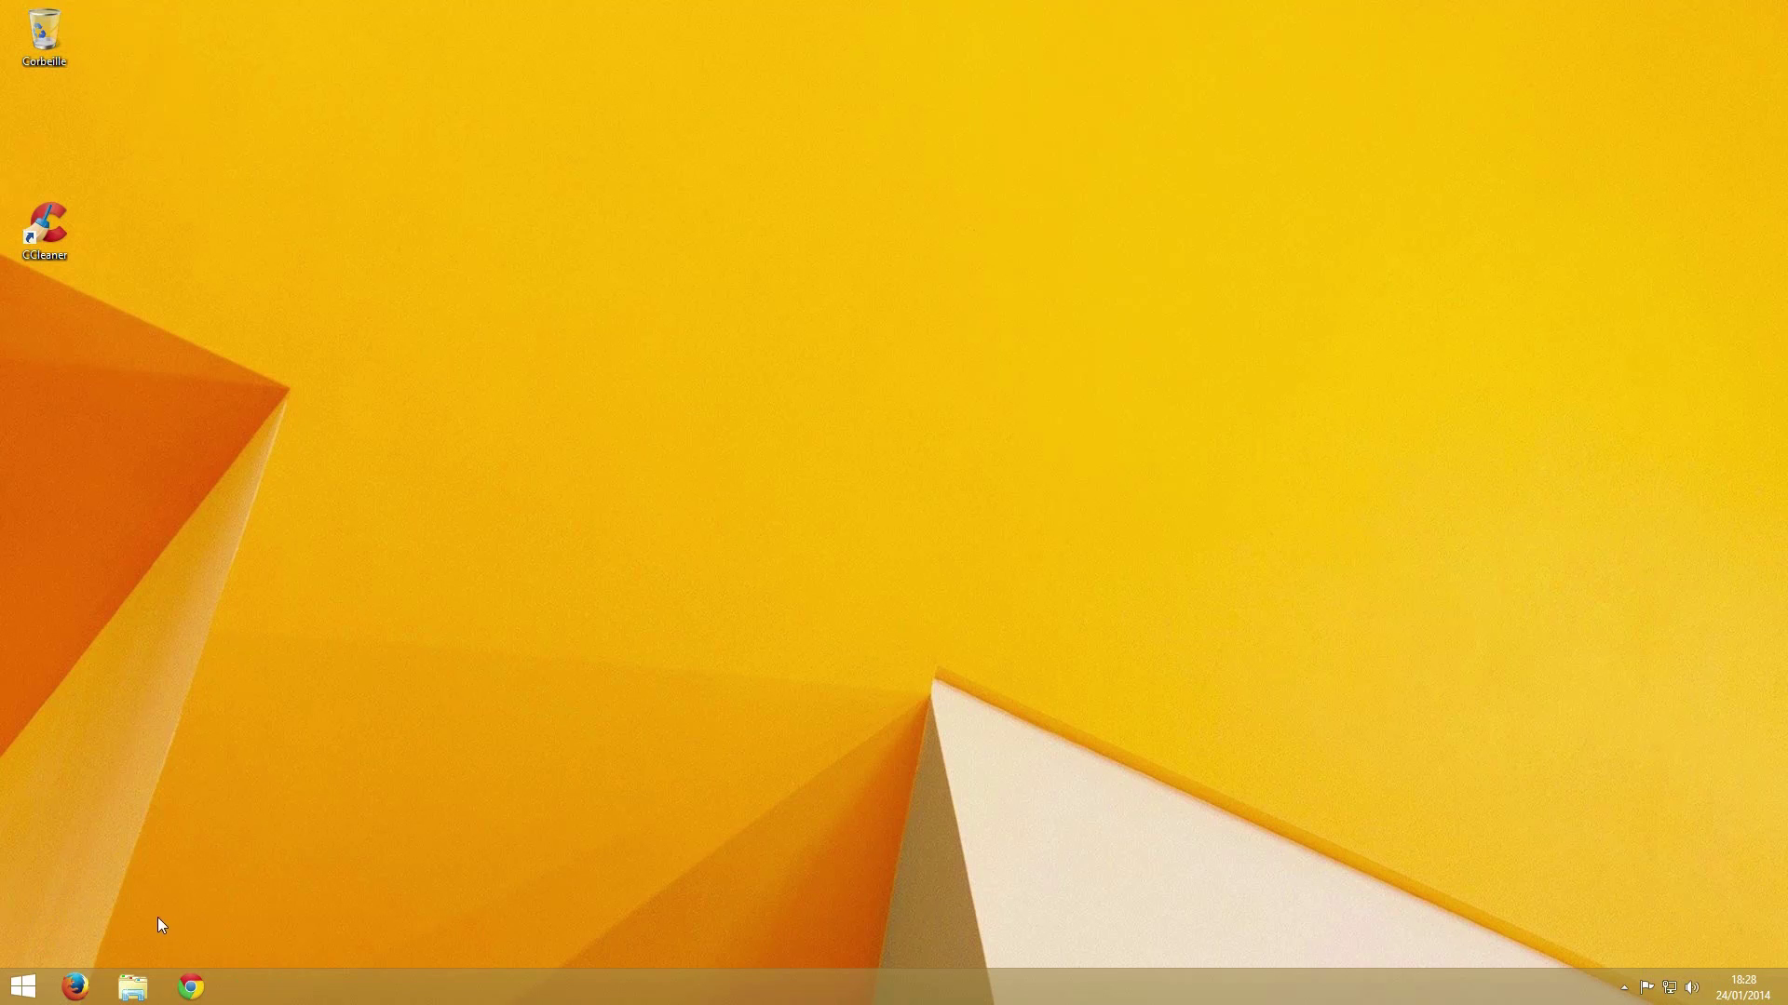
Step: Open the properties of Disque local (C:) from File Explorer and start Disk Cleanup for that drive
{"action": "left_click", "coordinate": [135, 990]}
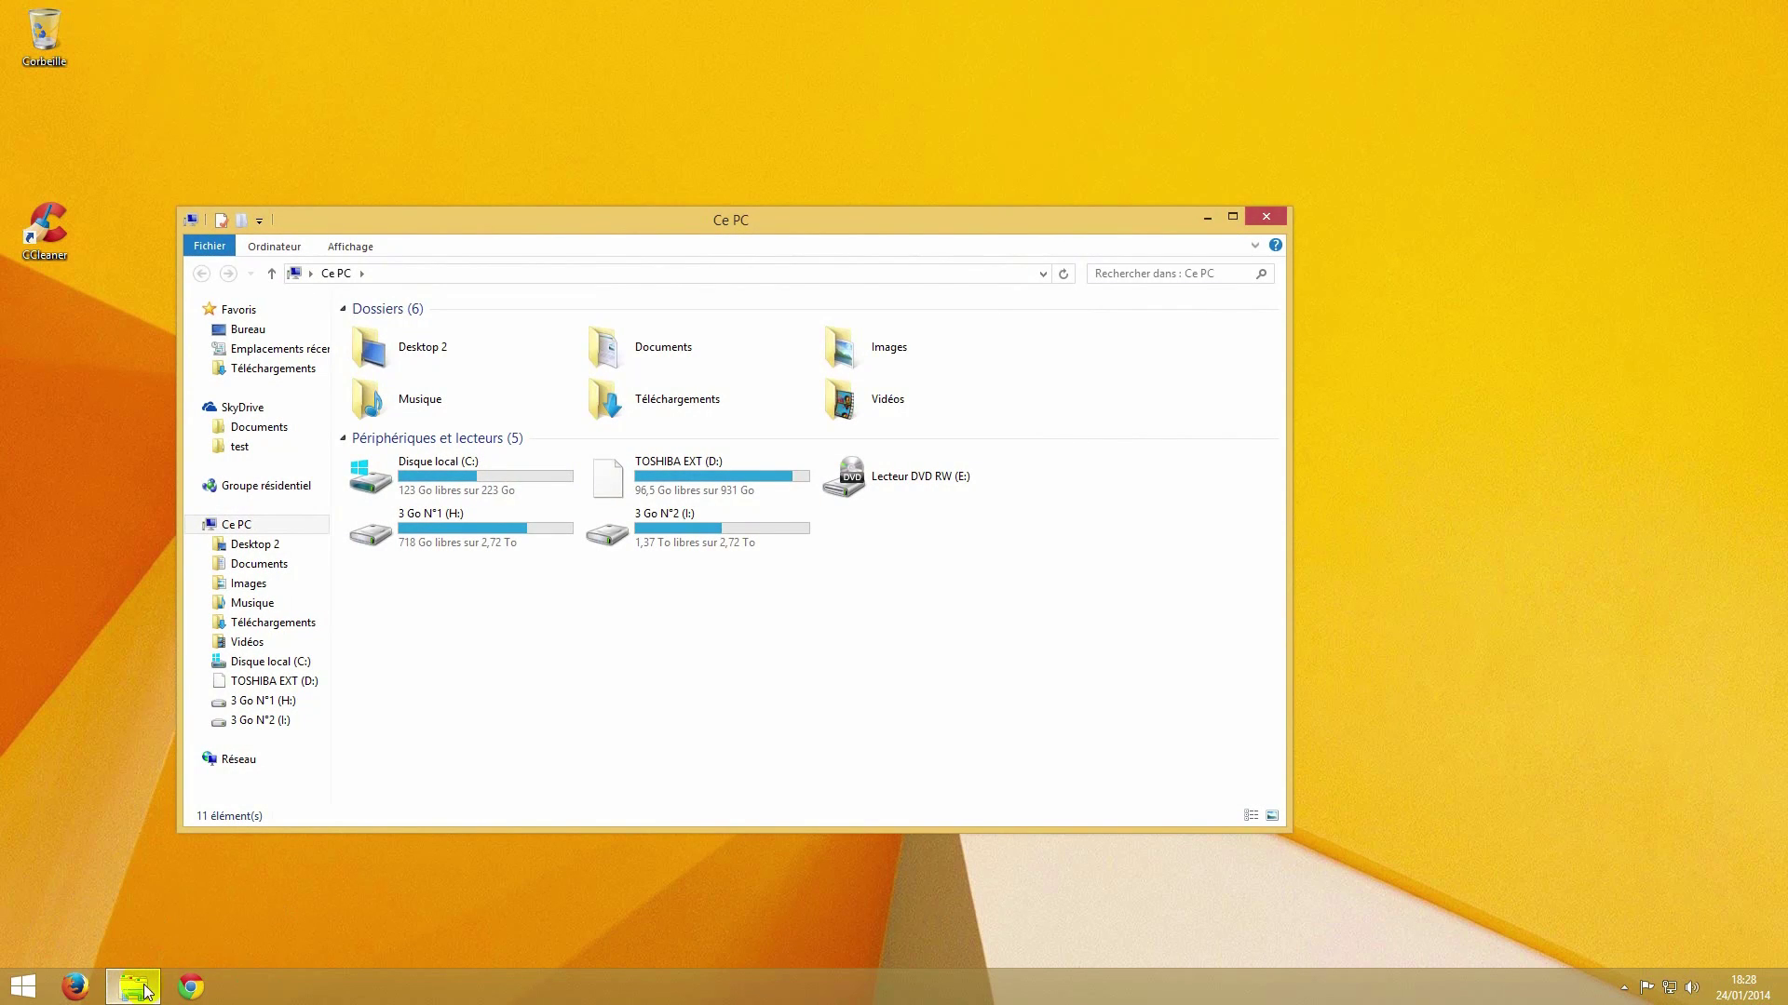
{"action": "left_click_drag", "start_coordinate": [409, 226], "coordinate": [622, 176]}
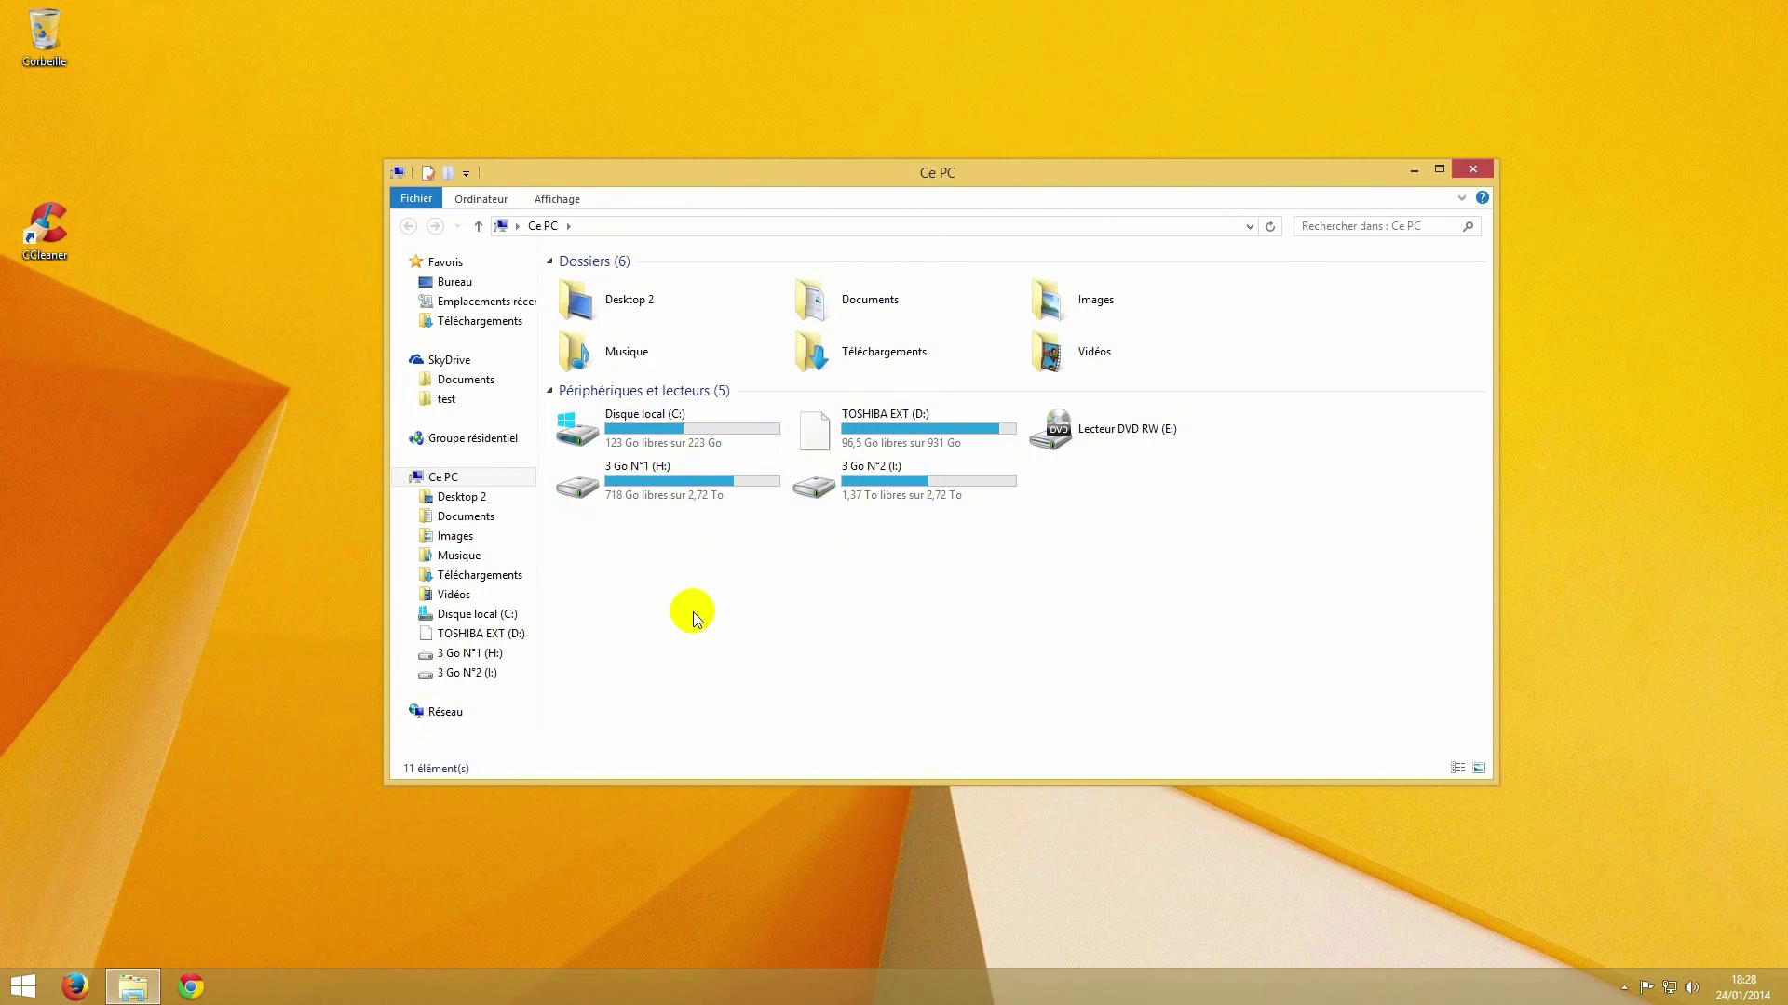
{"action": "left_click", "coordinate": [692, 435]}
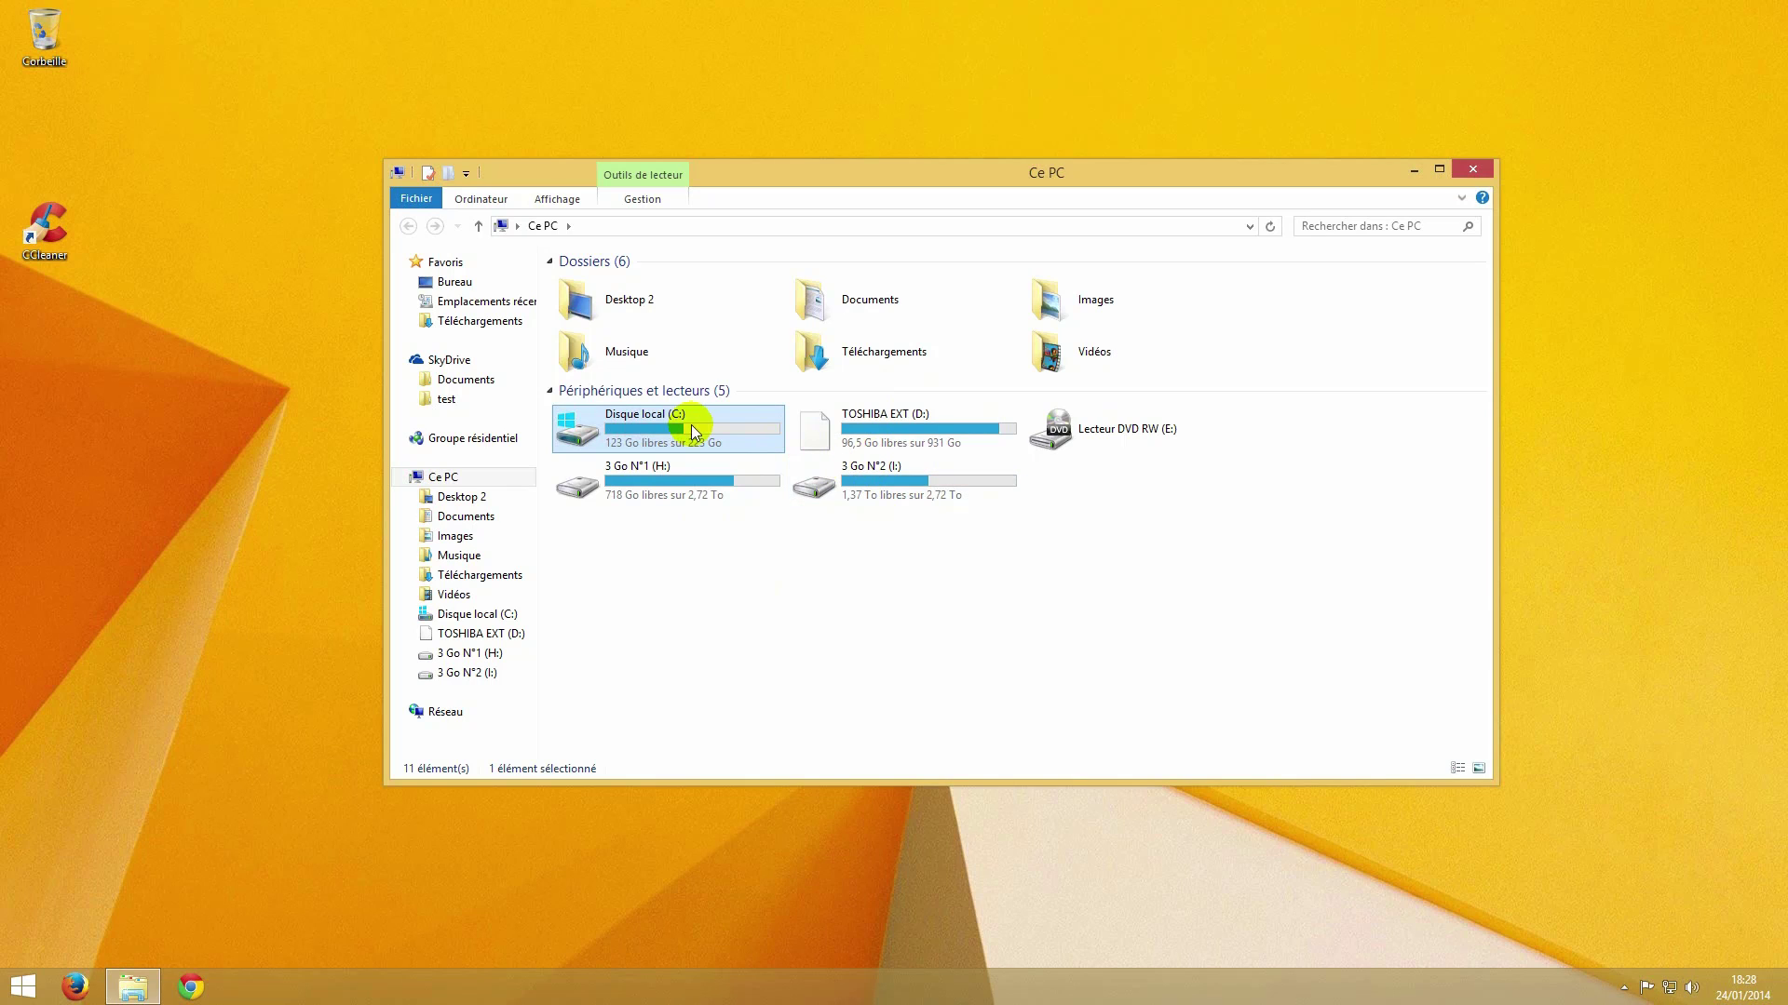
{"action": "mouse_move", "coordinate": [691, 426]}
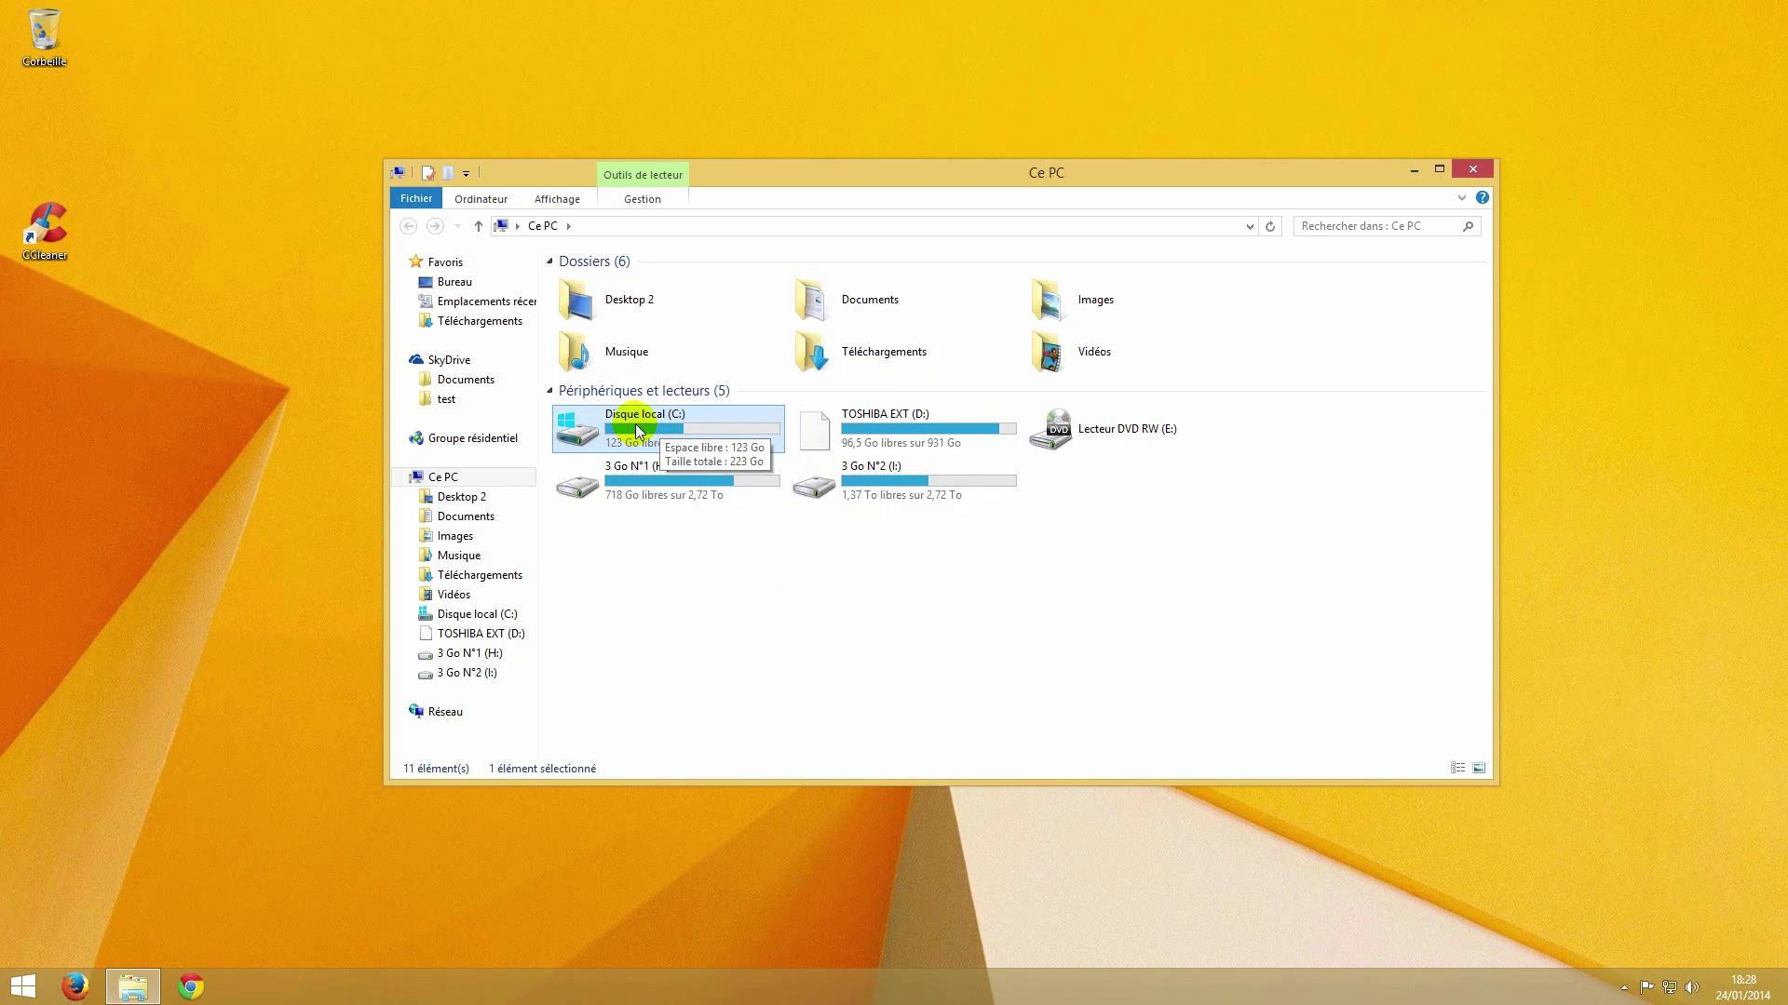
{"action": "right_click", "coordinate": [636, 426]}
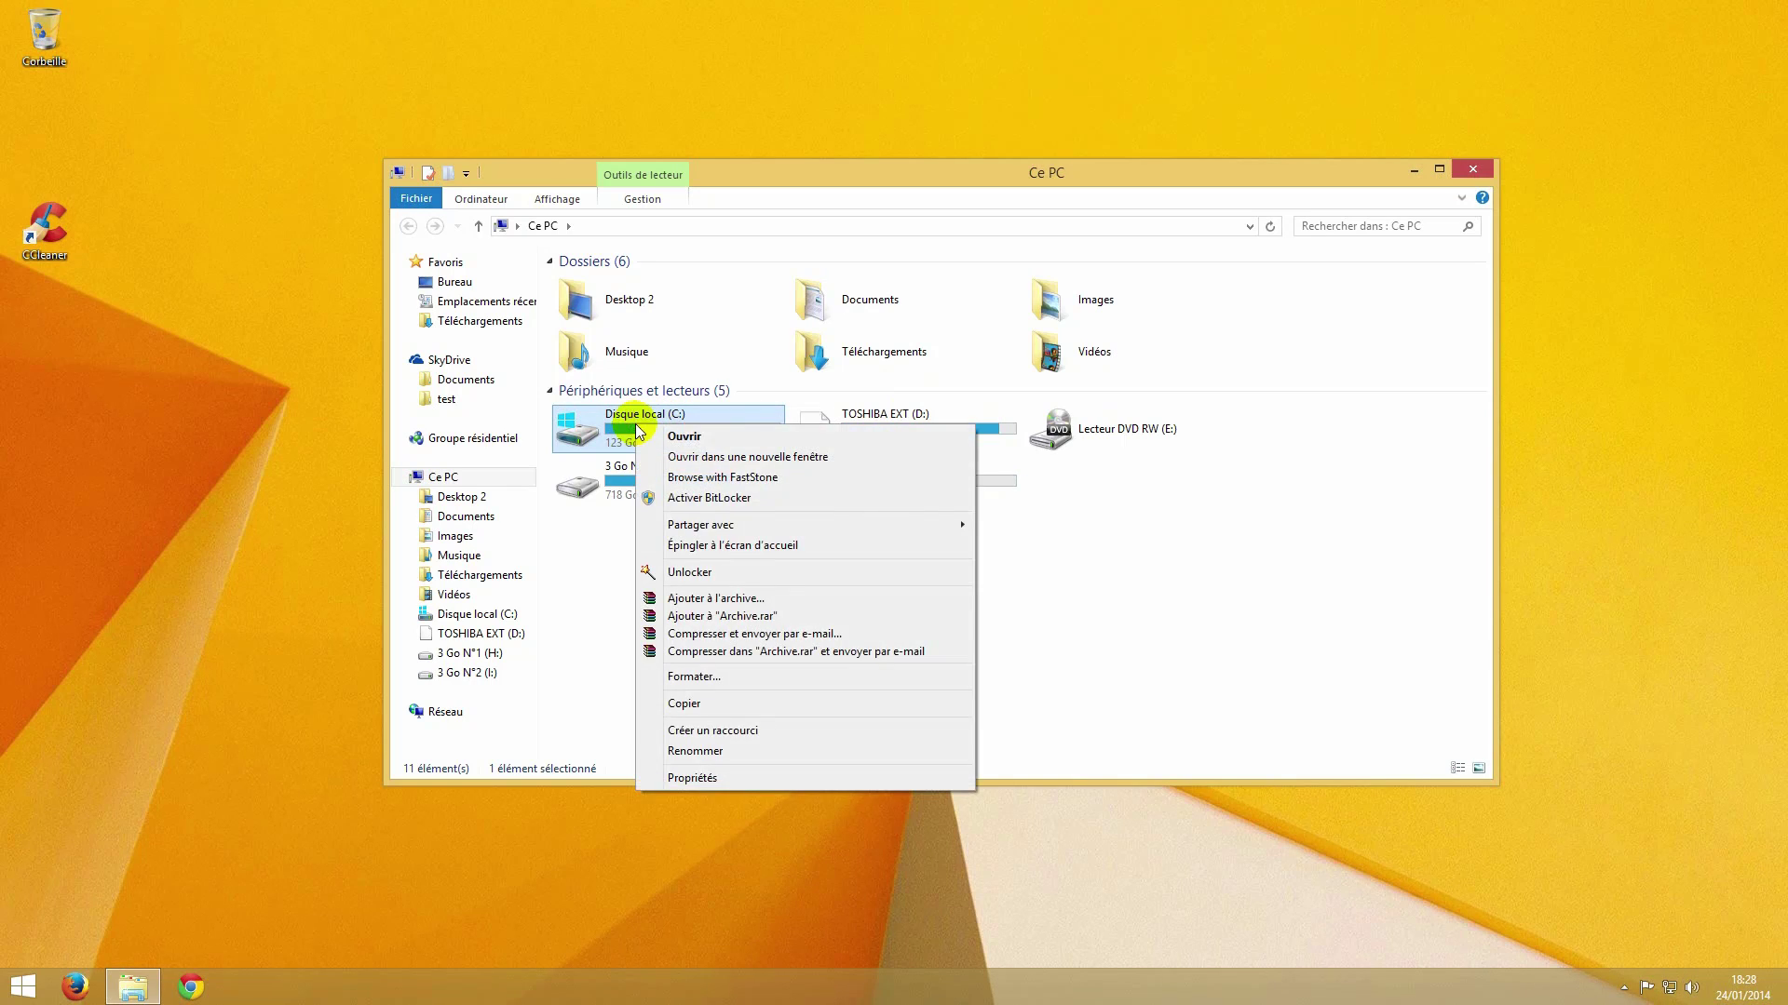
{"action": "left_click", "coordinate": [700, 778]}
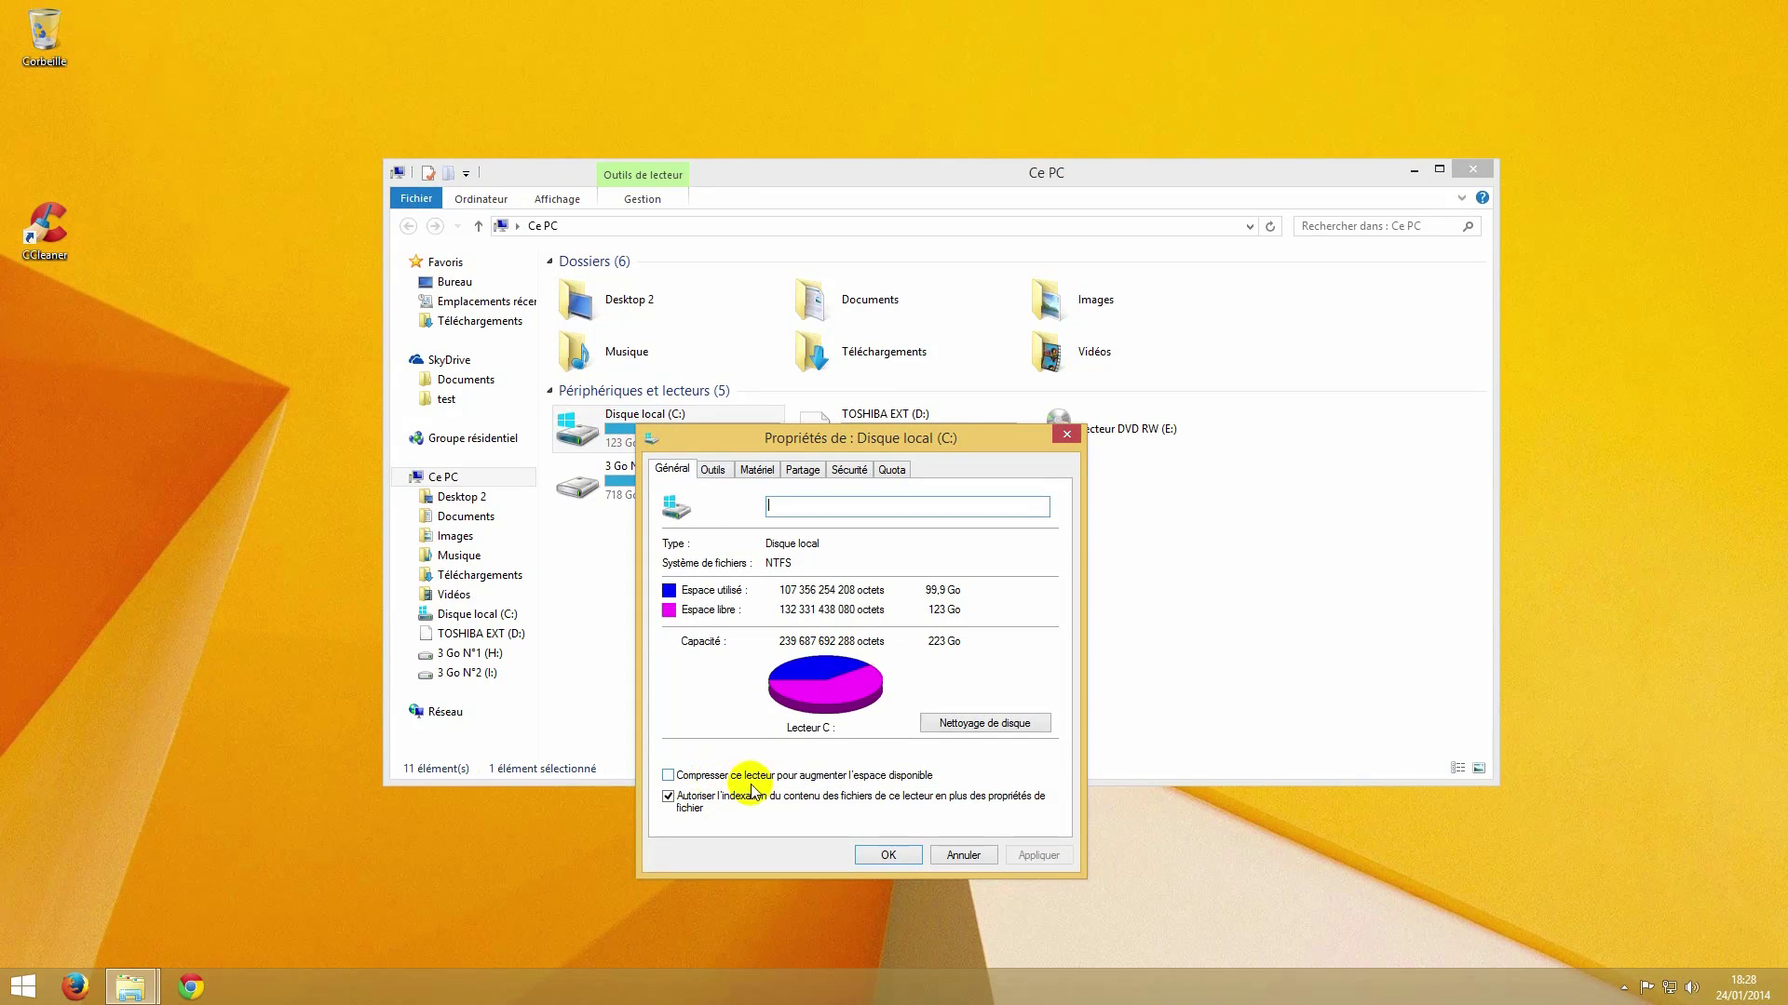
{"action": "left_click", "coordinate": [1004, 727]}
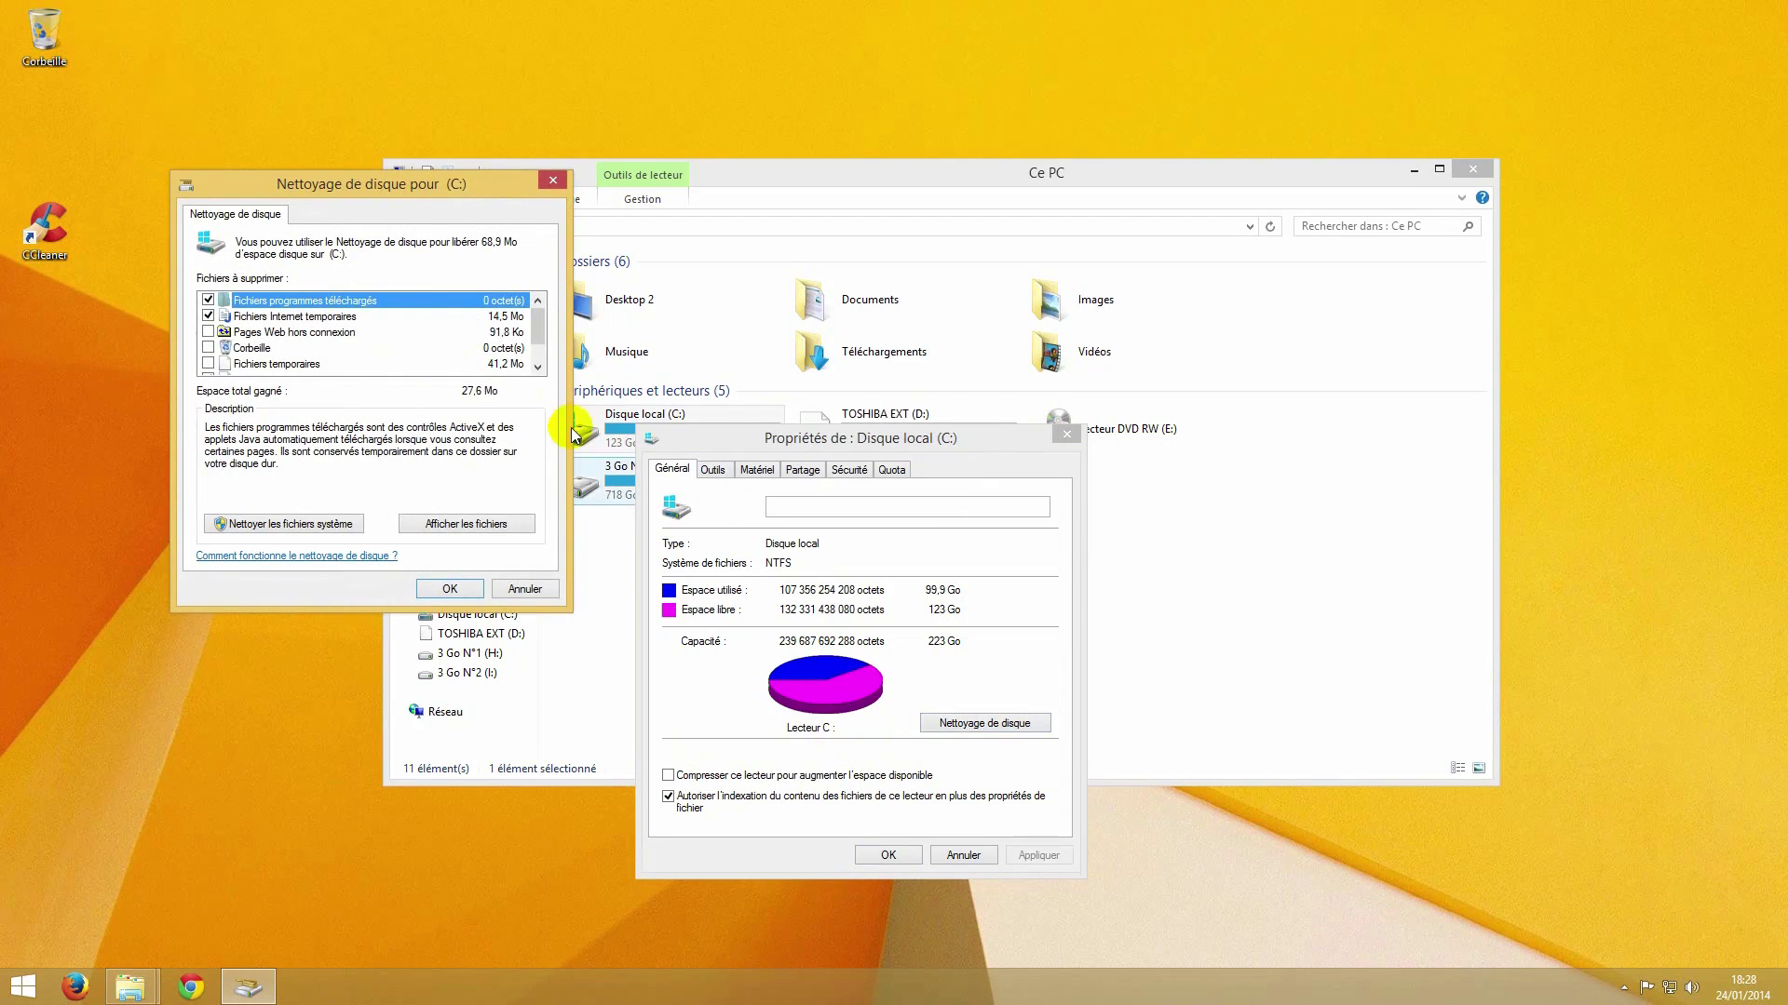
{"action": "left_click_drag", "start_coordinate": [389, 194], "coordinate": [715, 199]}
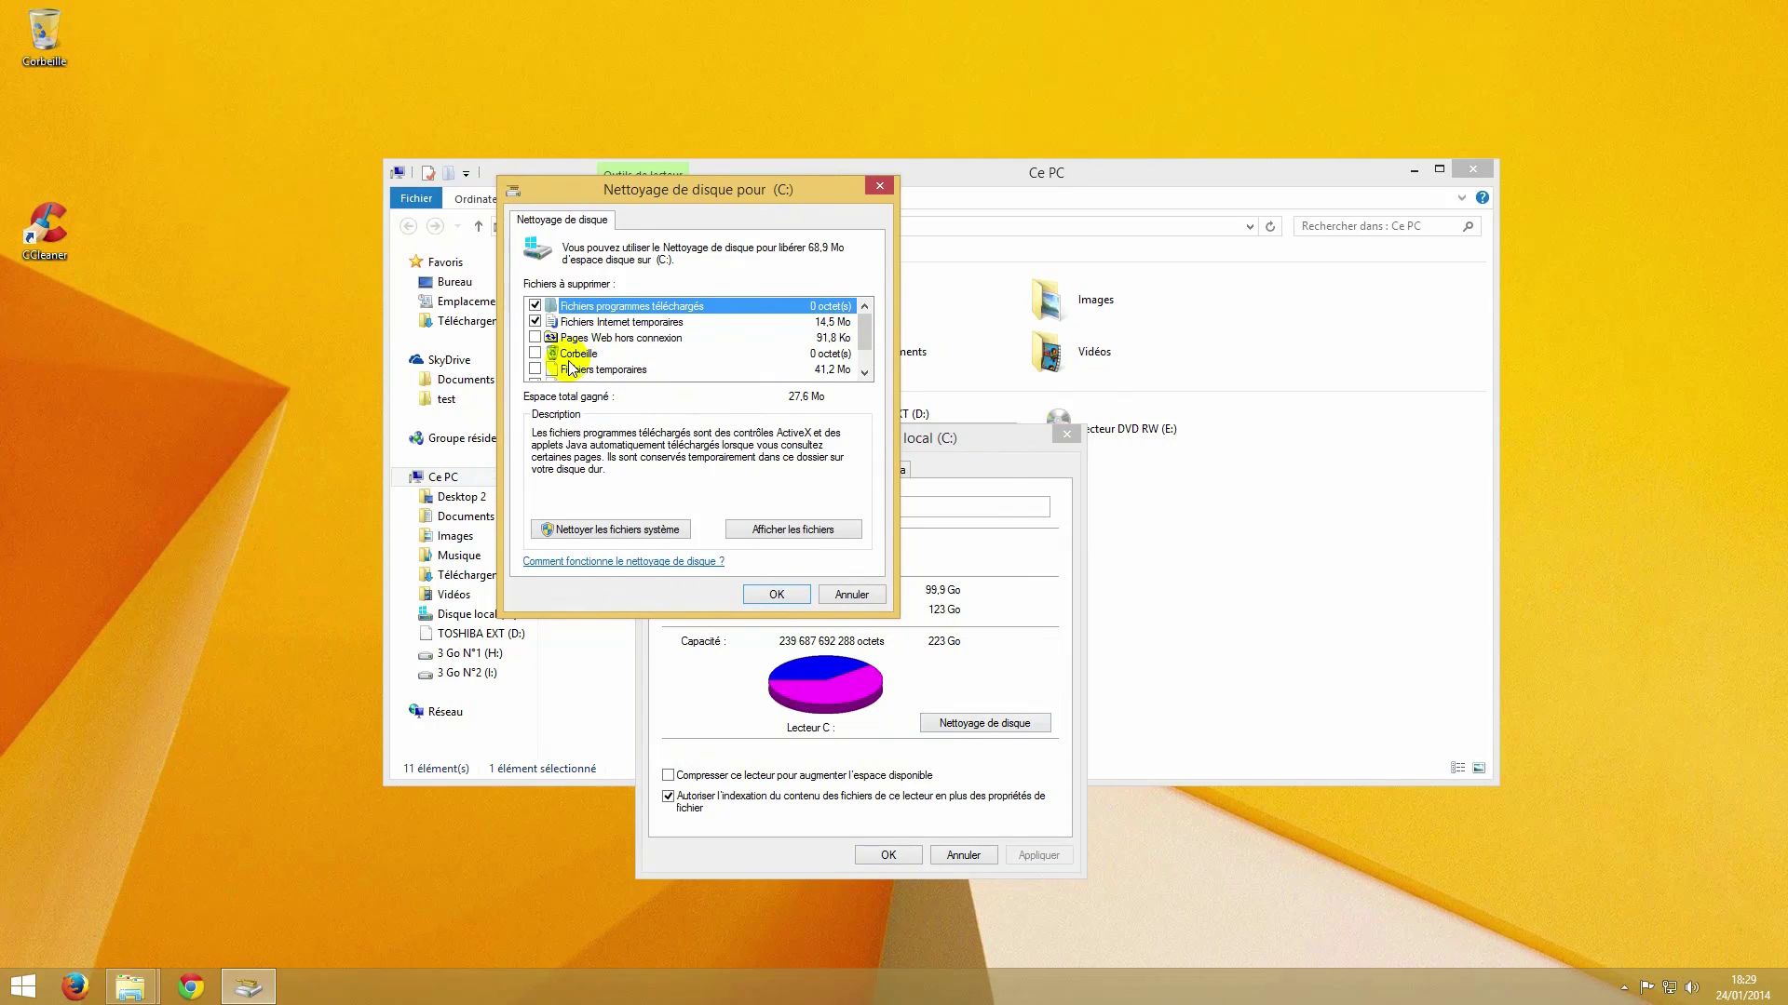
Step: Mark the offline web pages and temporary files for deletion and review the remaining file categories in Disk Cleanup
{"action": "left_click", "coordinate": [535, 337]}
{"action": "left_click", "coordinate": [535, 368]}
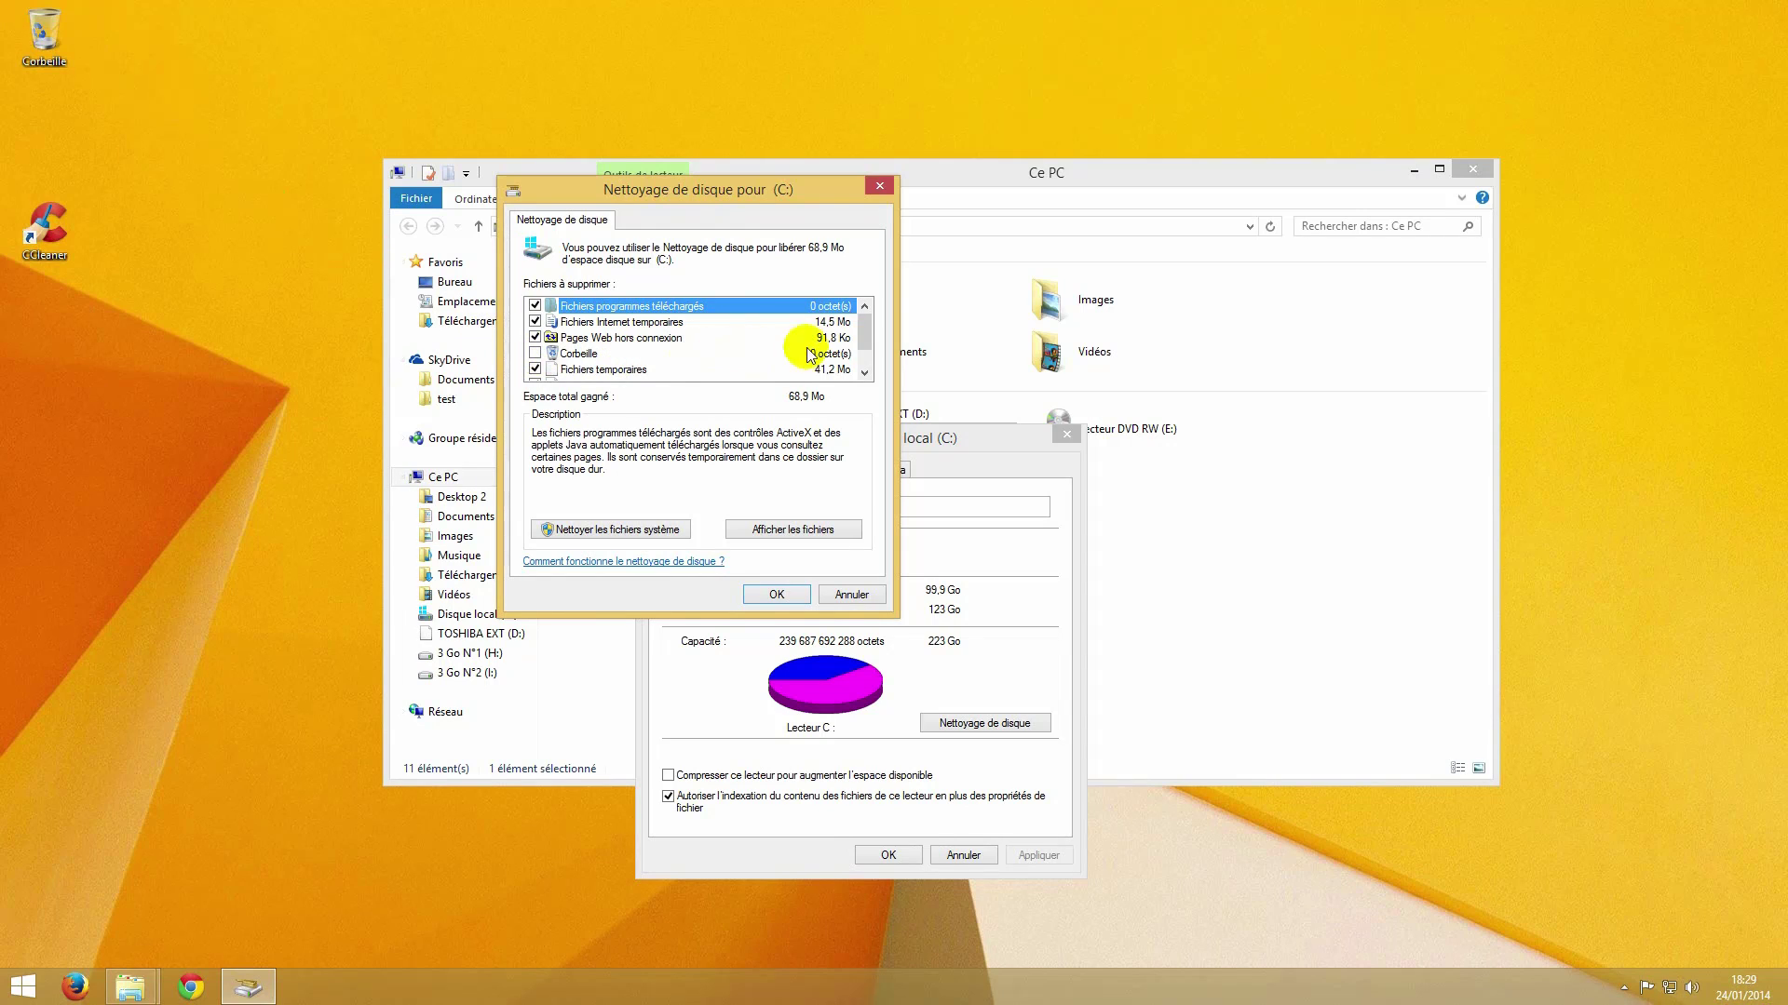
{"action": "left_click_drag", "start_coordinate": [864, 326], "coordinate": [870, 362]}
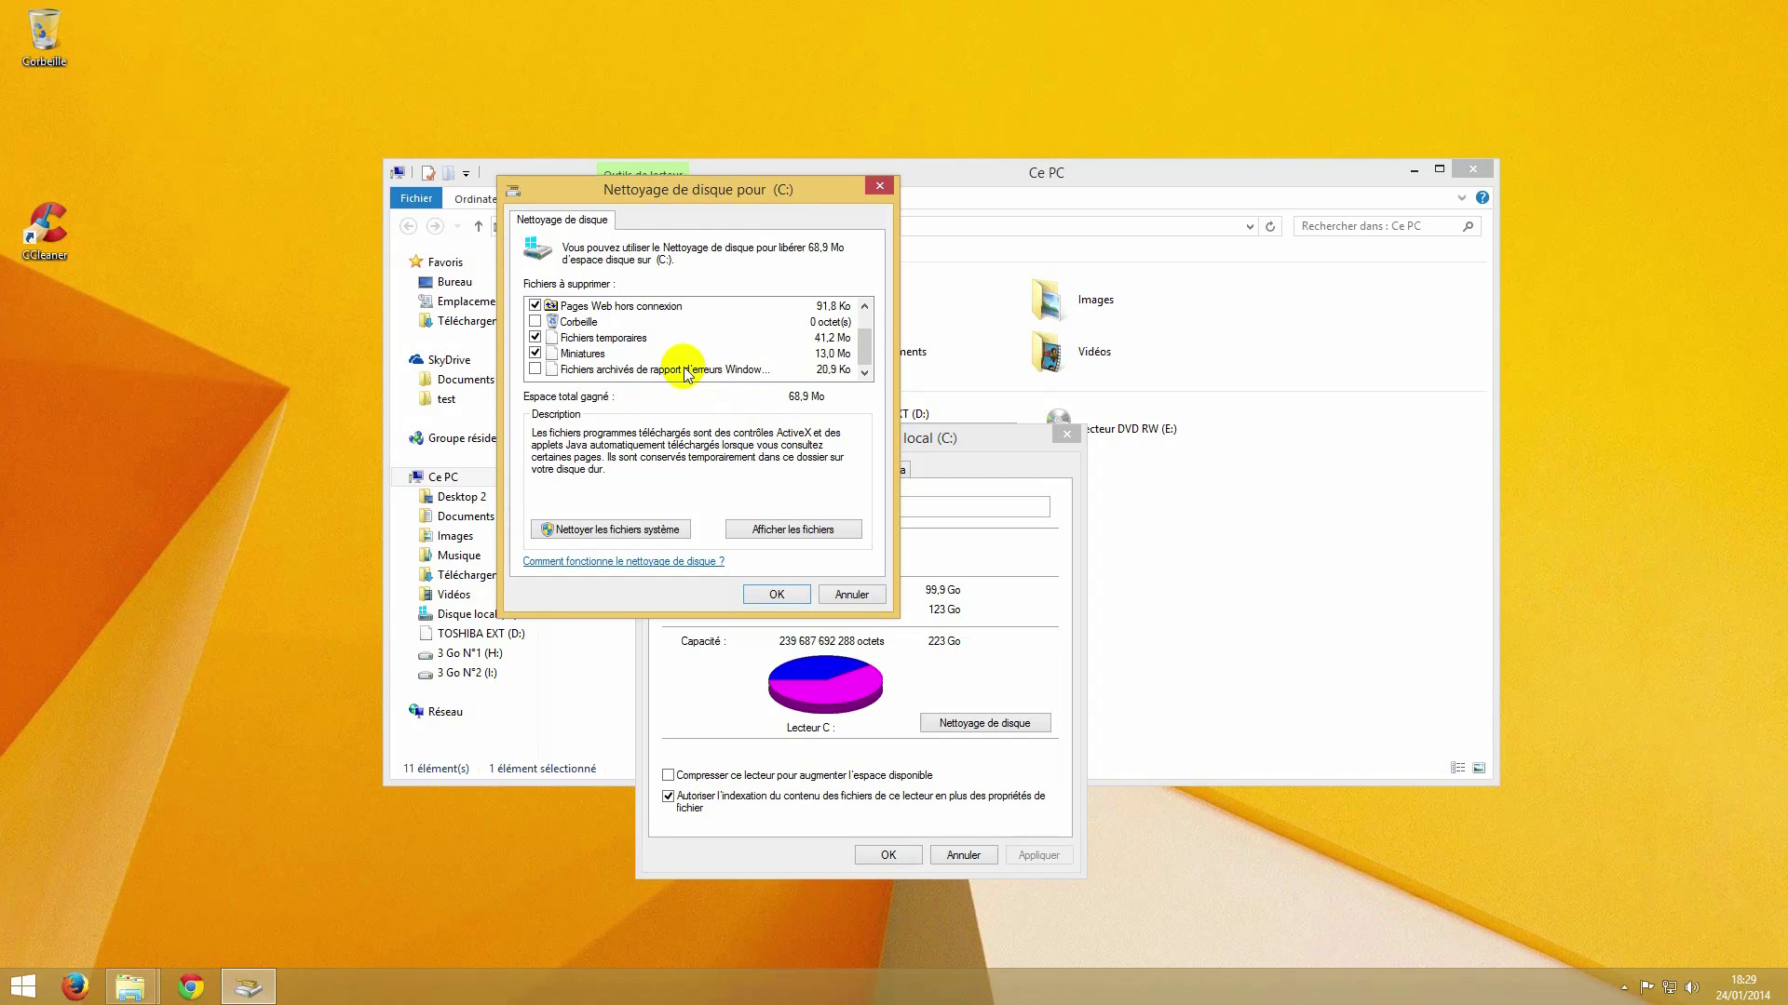
{"action": "mouse_move", "coordinate": [865, 355]}
{"action": "left_mouse_down"}
{"action": "mouse_move", "coordinate": [866, 328]}
{"action": "mouse_move", "coordinate": [866, 359]}
{"action": "left_mouse_up"}
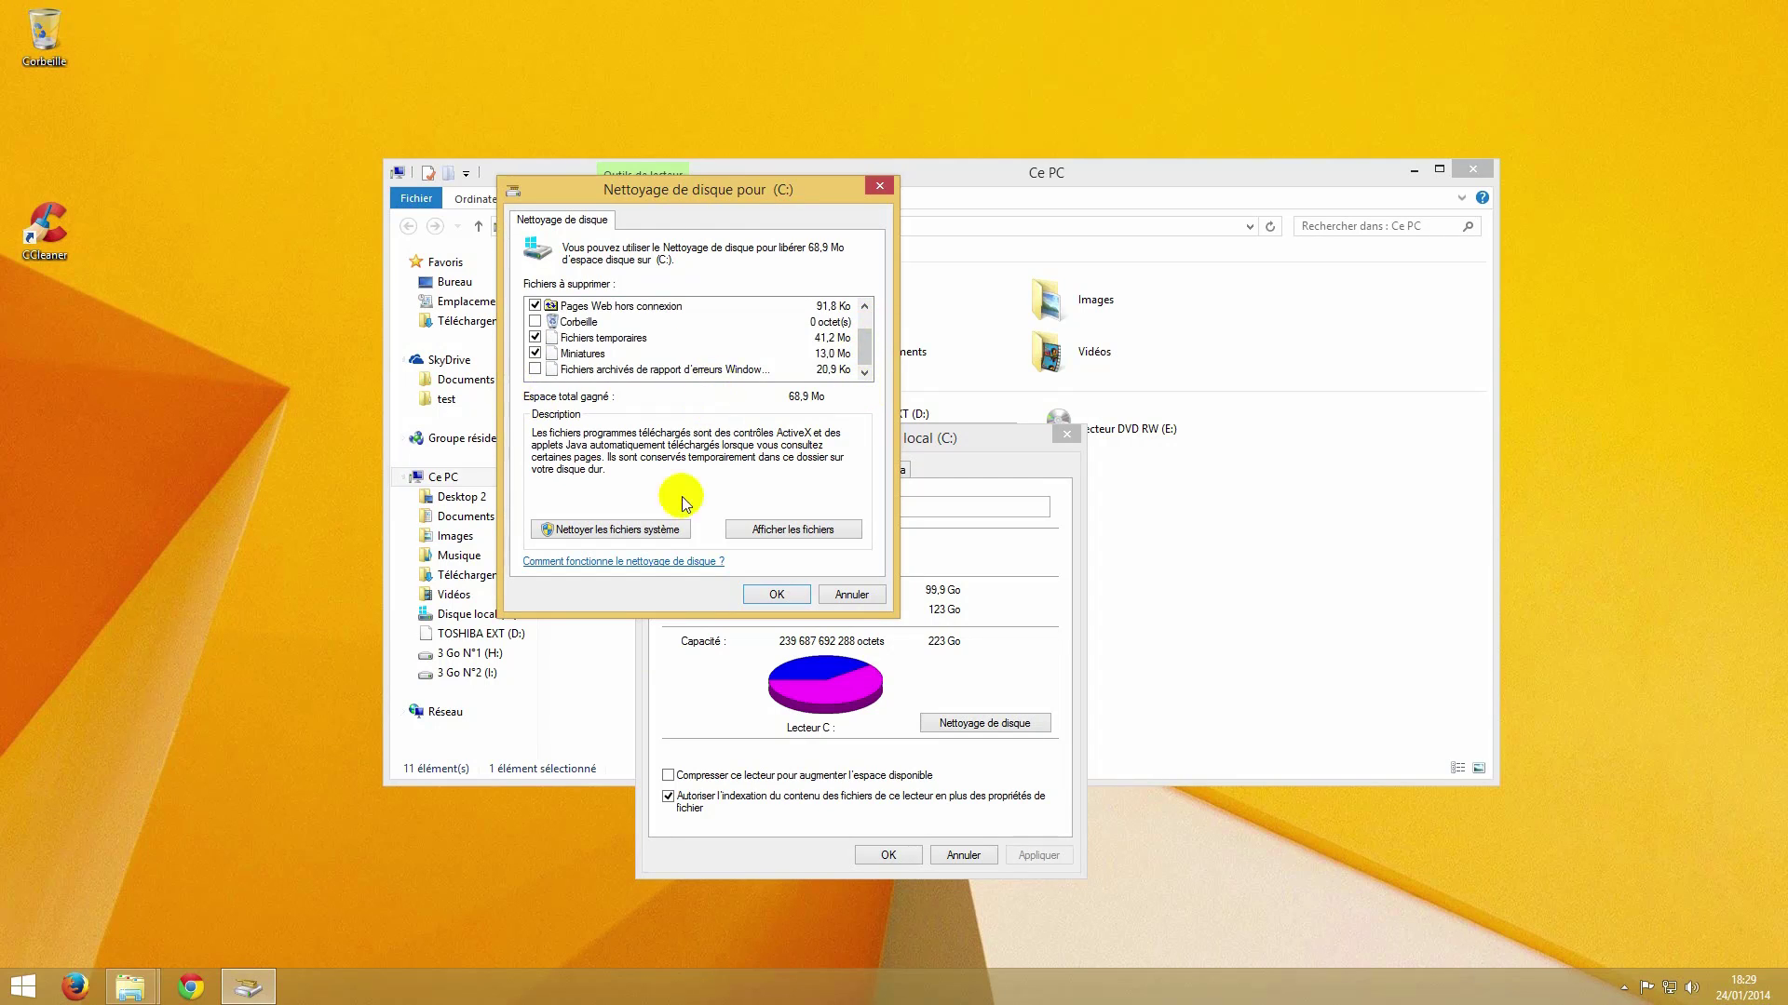
Step: Extend Disk Cleanup to the system files and permanently delete the file categories preselected for drive C:
{"action": "left_click", "coordinate": [621, 531]}
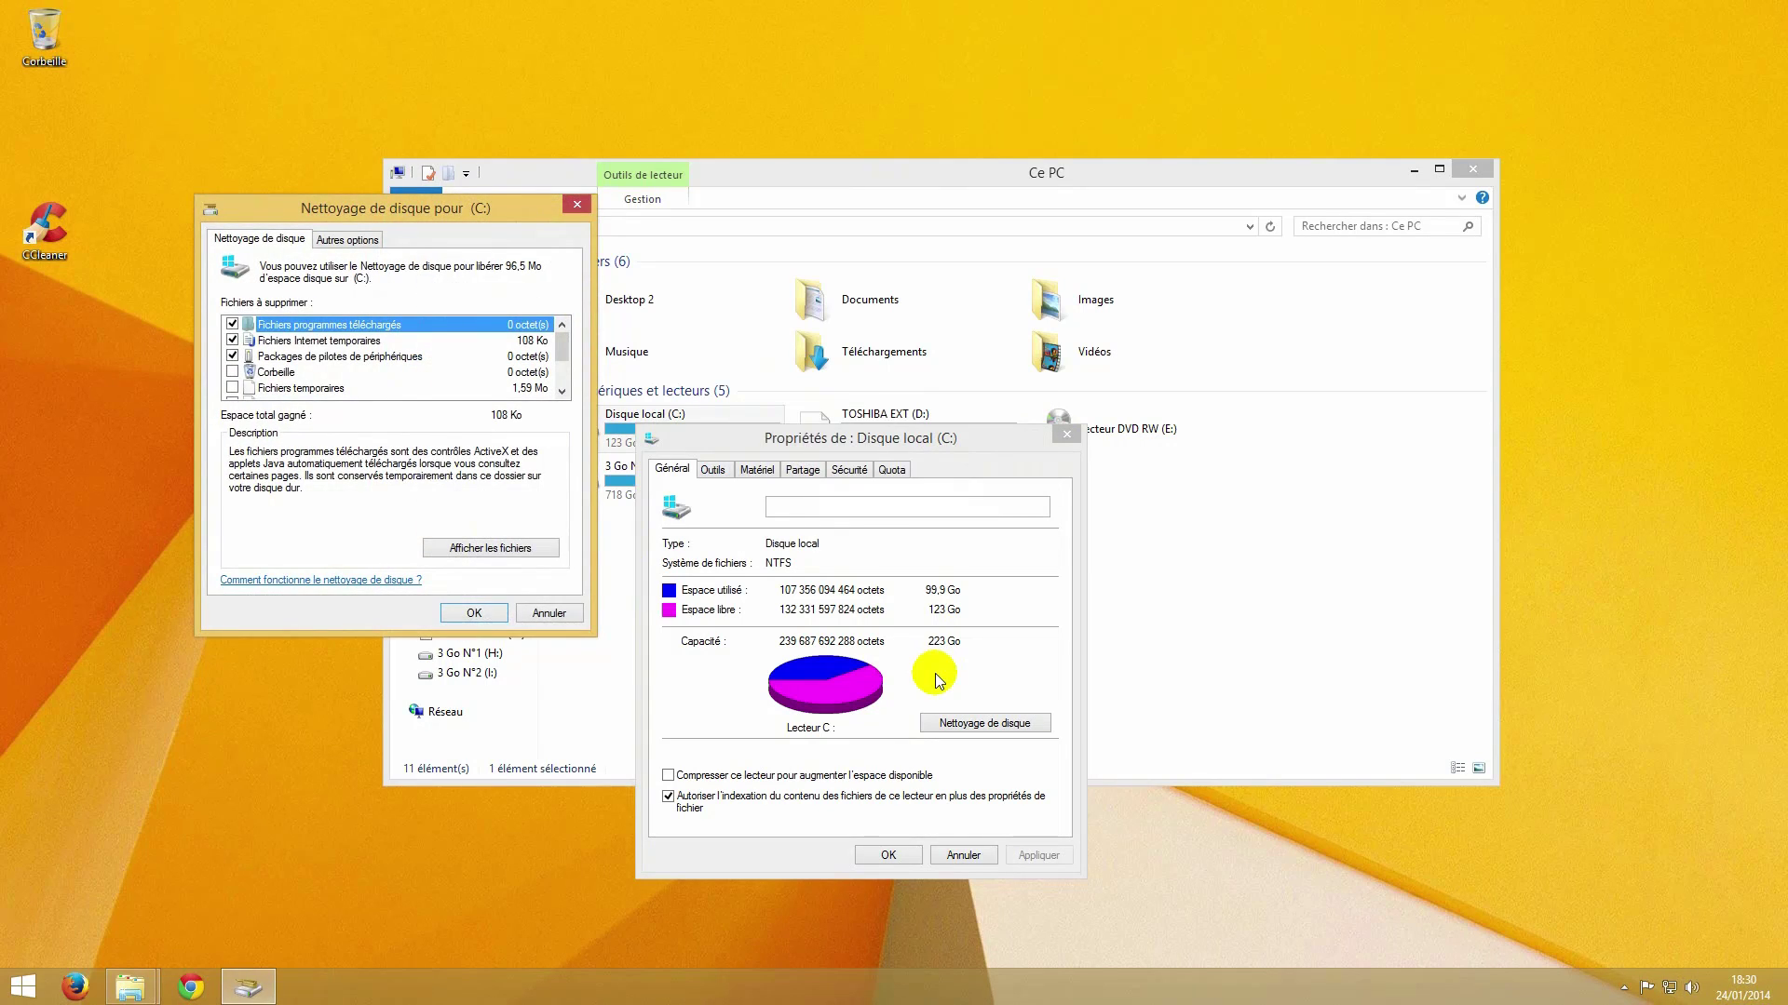
{"action": "left_click_drag", "start_coordinate": [354, 214], "coordinate": [517, 191]}
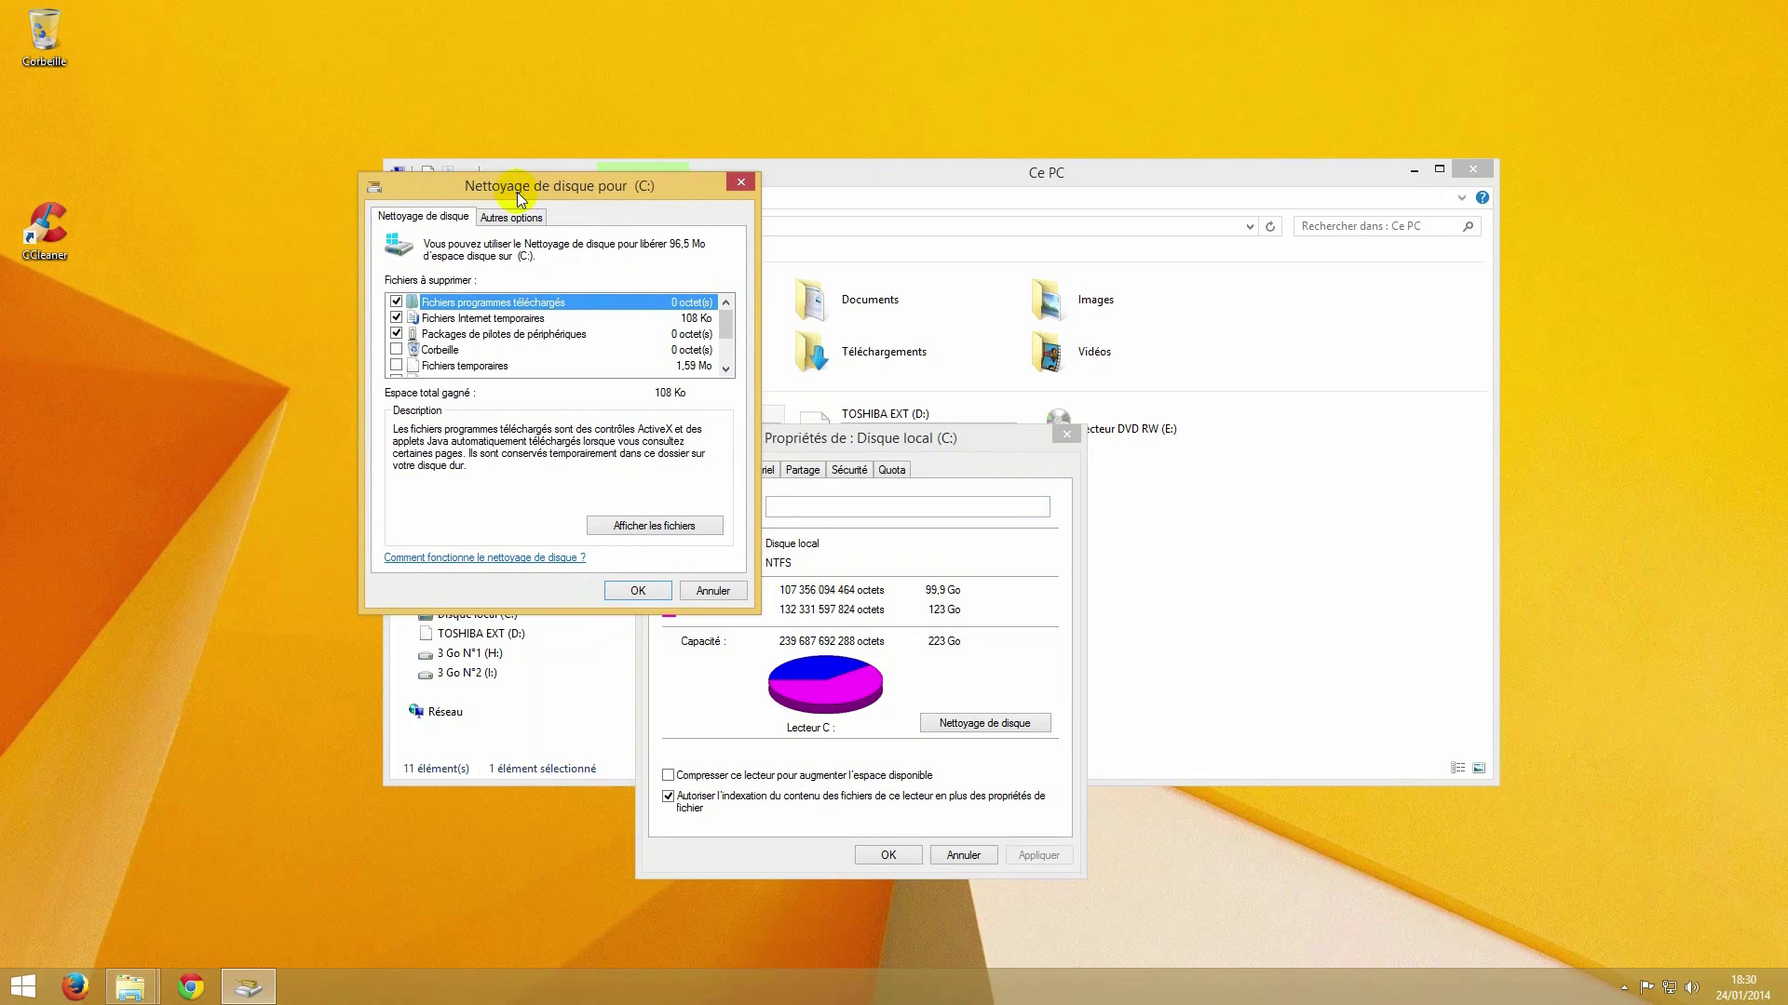
{"action": "left_click", "coordinate": [644, 590]}
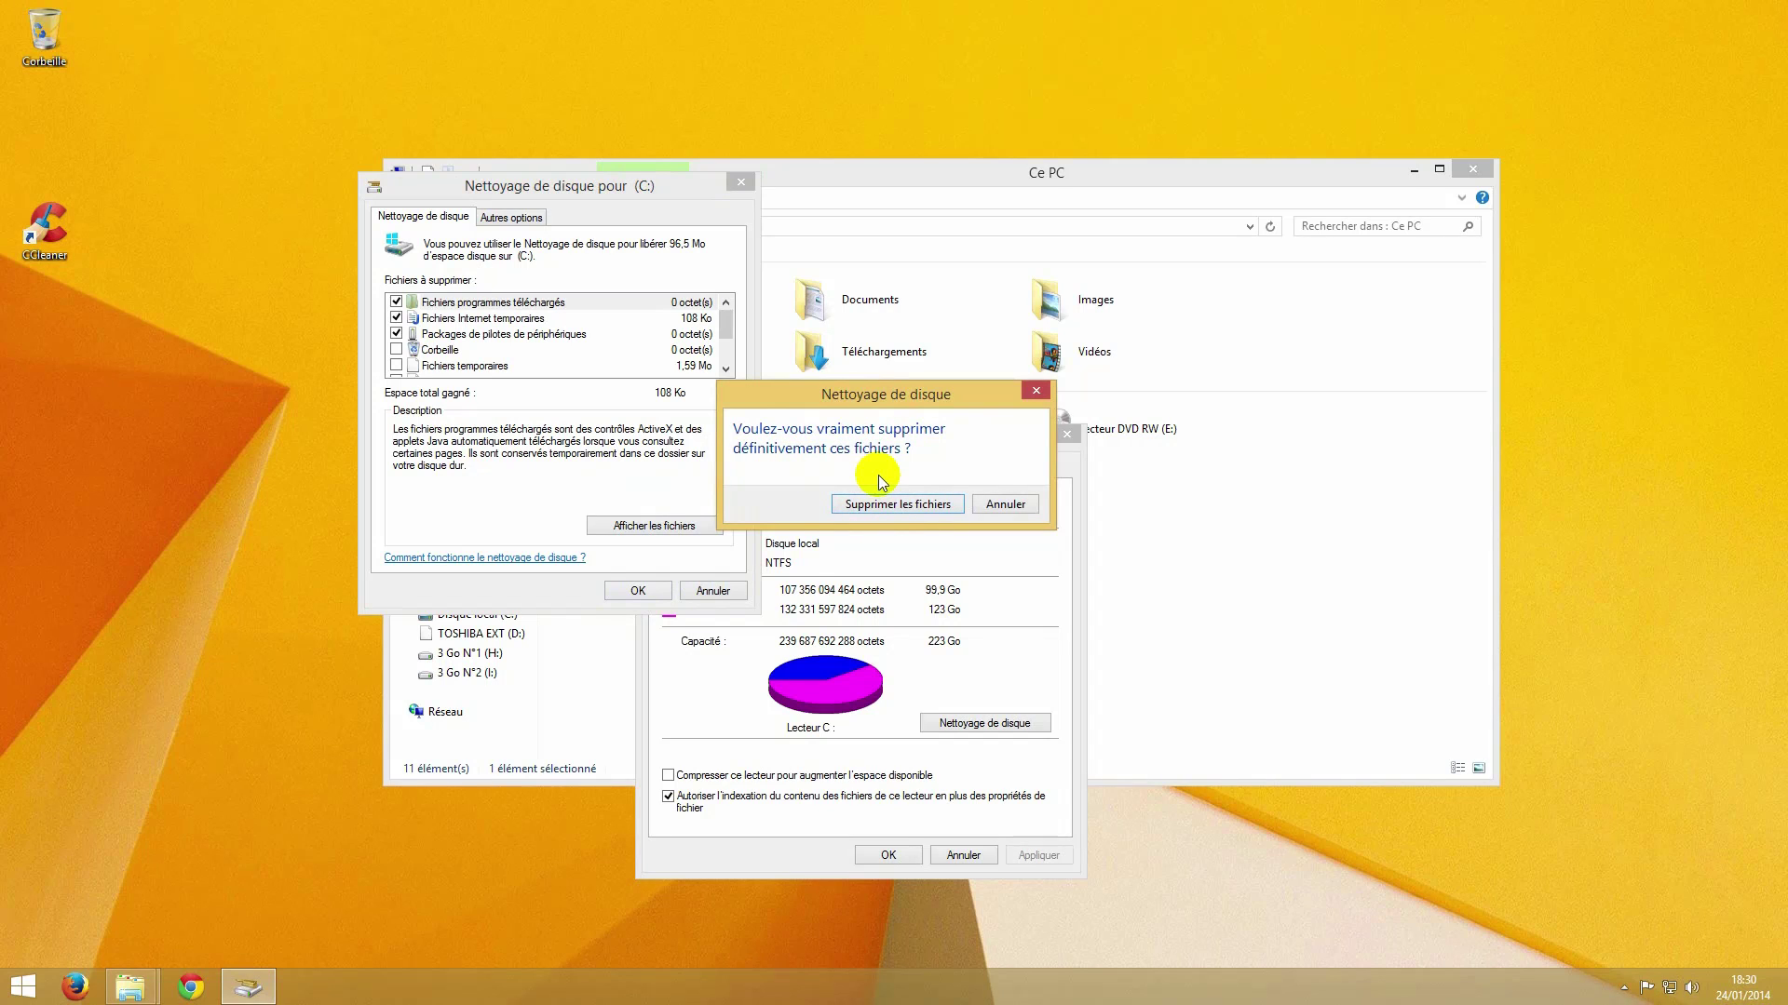
{"action": "left_click", "coordinate": [884, 508]}
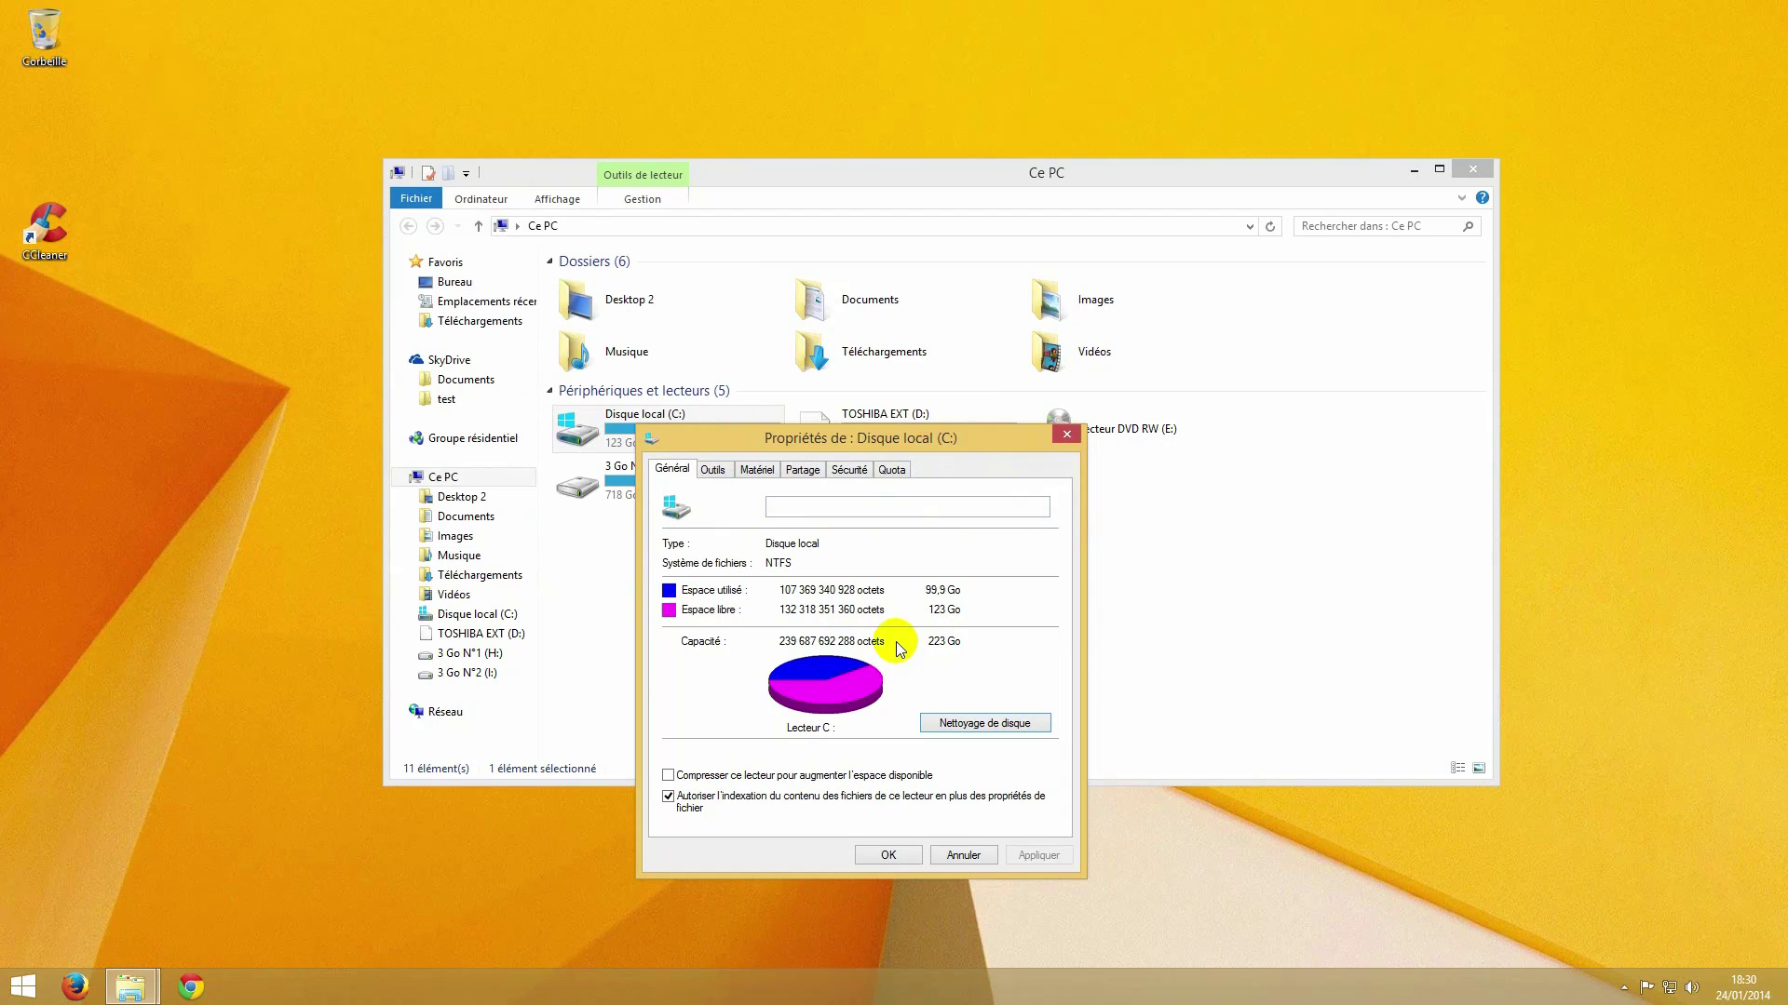
Step: Move the drive's properties window clear of the Ce PC window and close the Ce PC window
{"action": "left_click_drag", "start_coordinate": [857, 437], "coordinate": [1020, 130]}
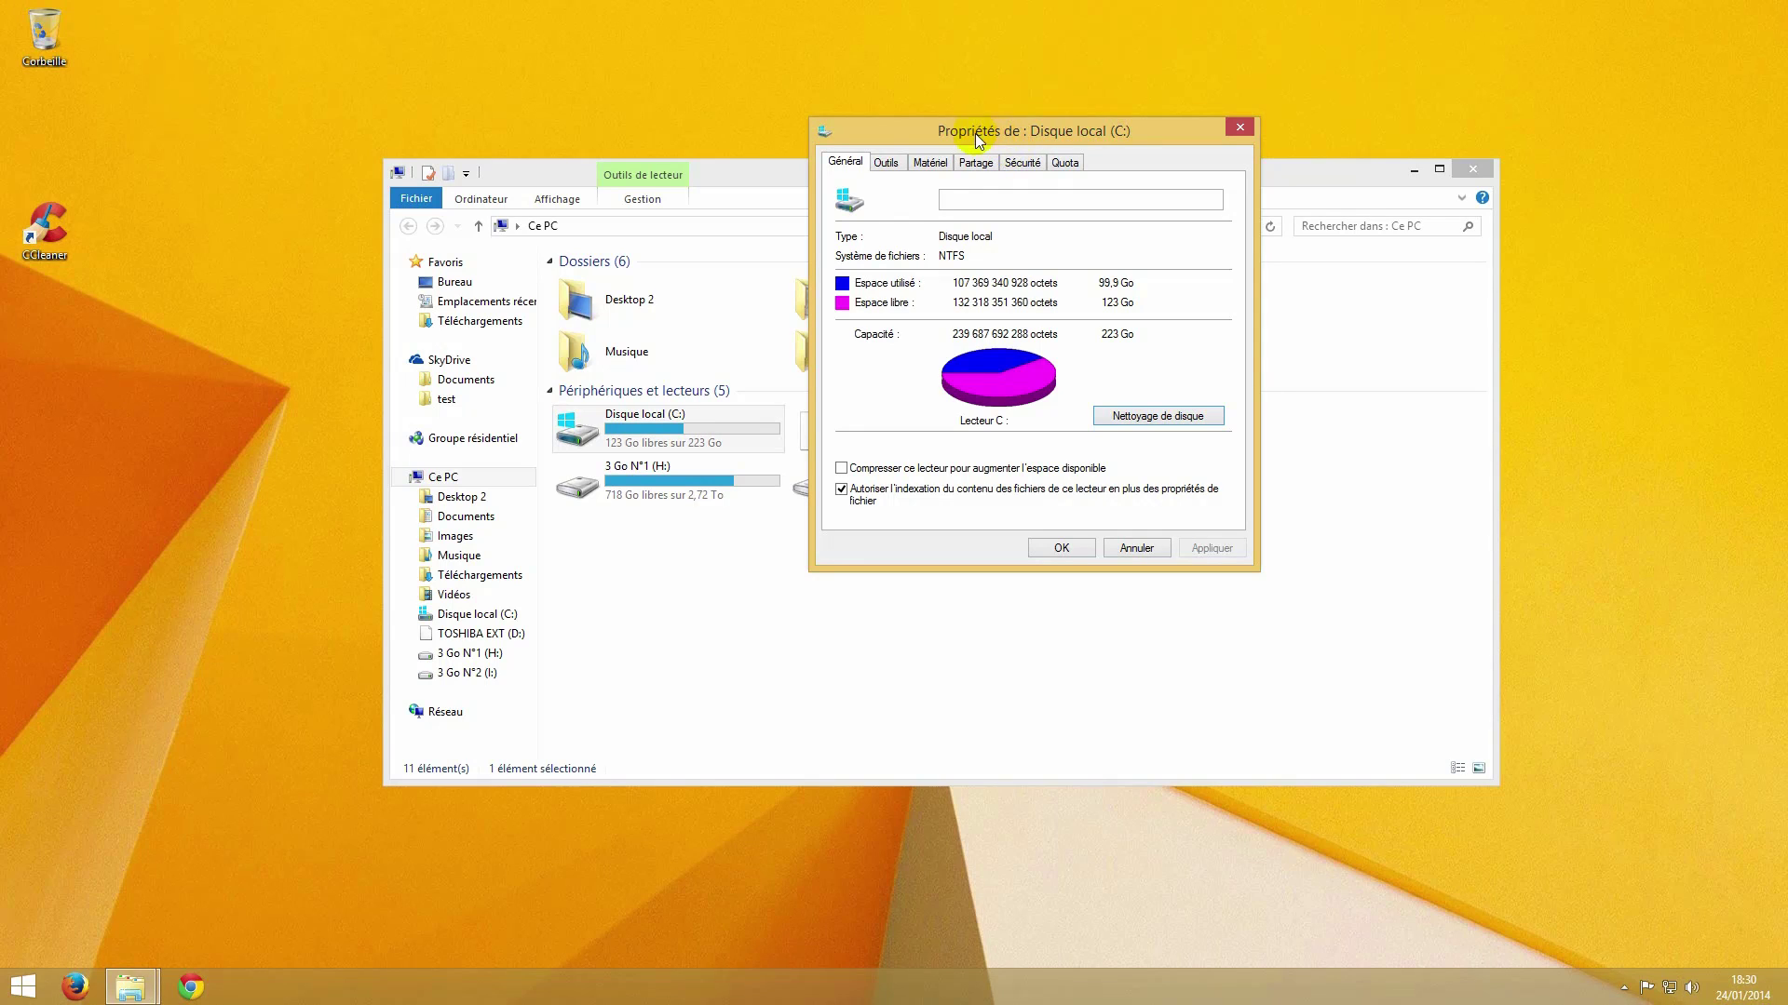
{"action": "left_click_drag", "start_coordinate": [947, 130], "coordinate": [1378, 65]}
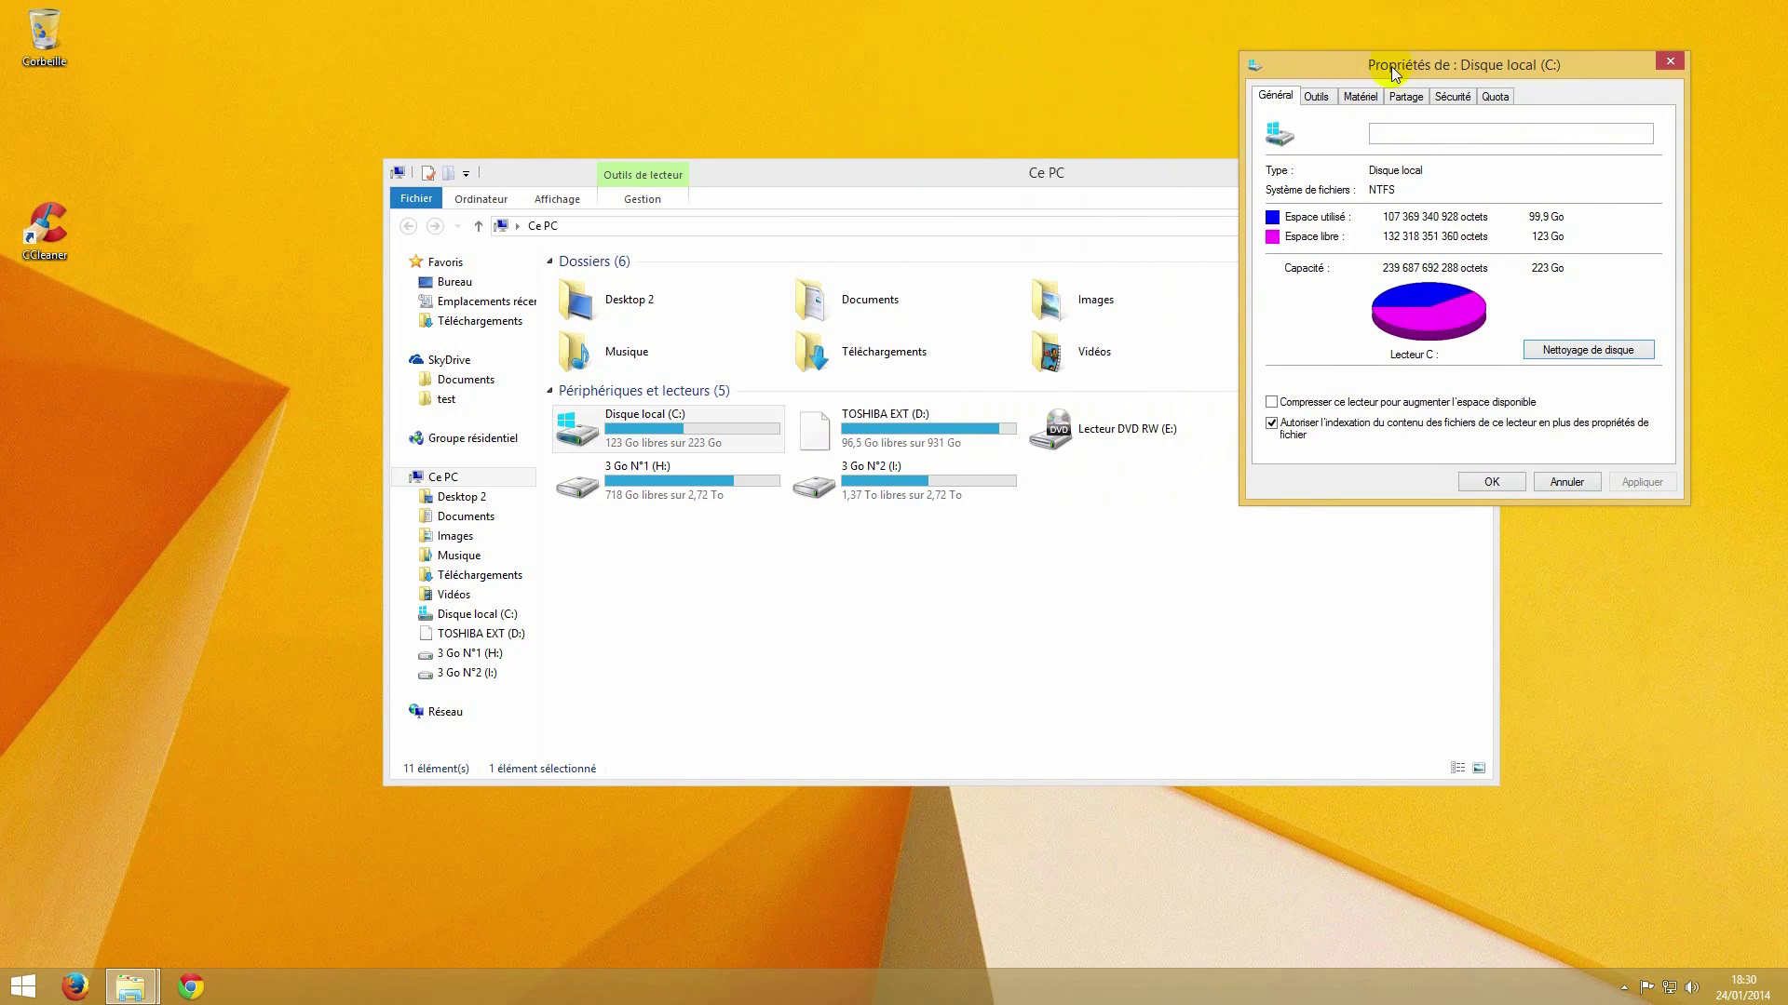
{"action": "left_click", "coordinate": [1122, 167]}
{"action": "left_click", "coordinate": [1467, 164]}
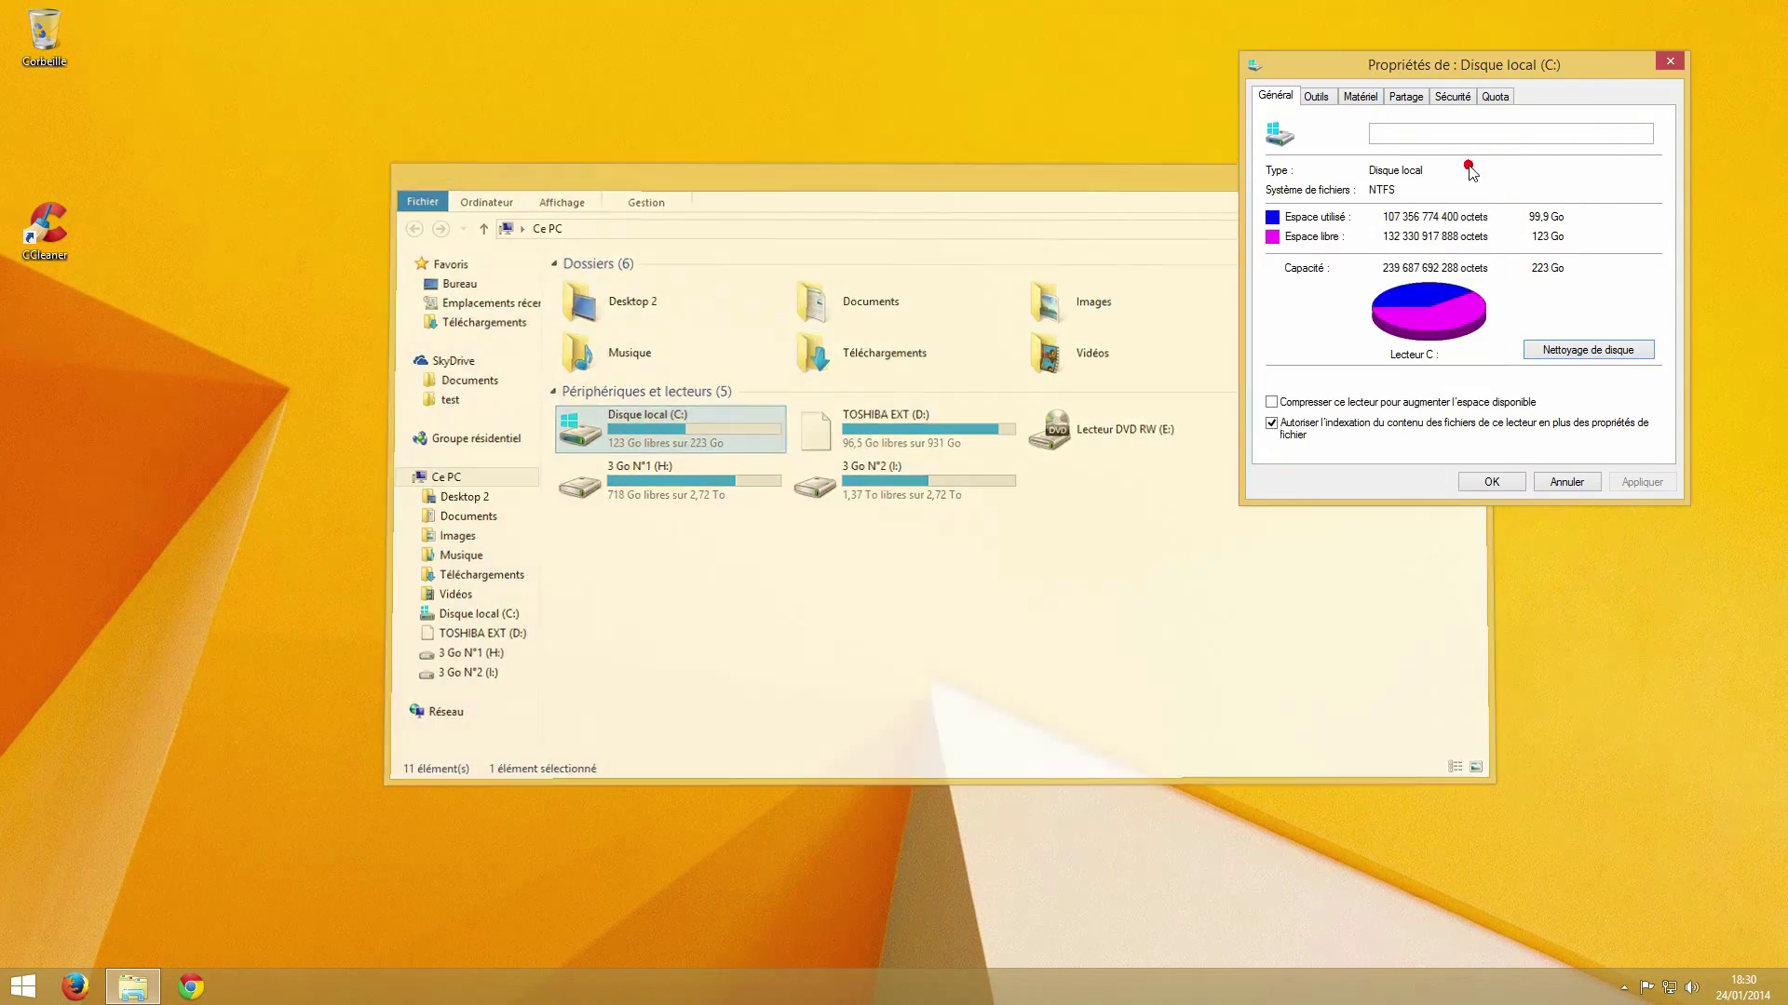
Step: Open CCleaner and look through the cleaning options for Windows and for applications
{"action": "double_click", "coordinate": [64, 227]}
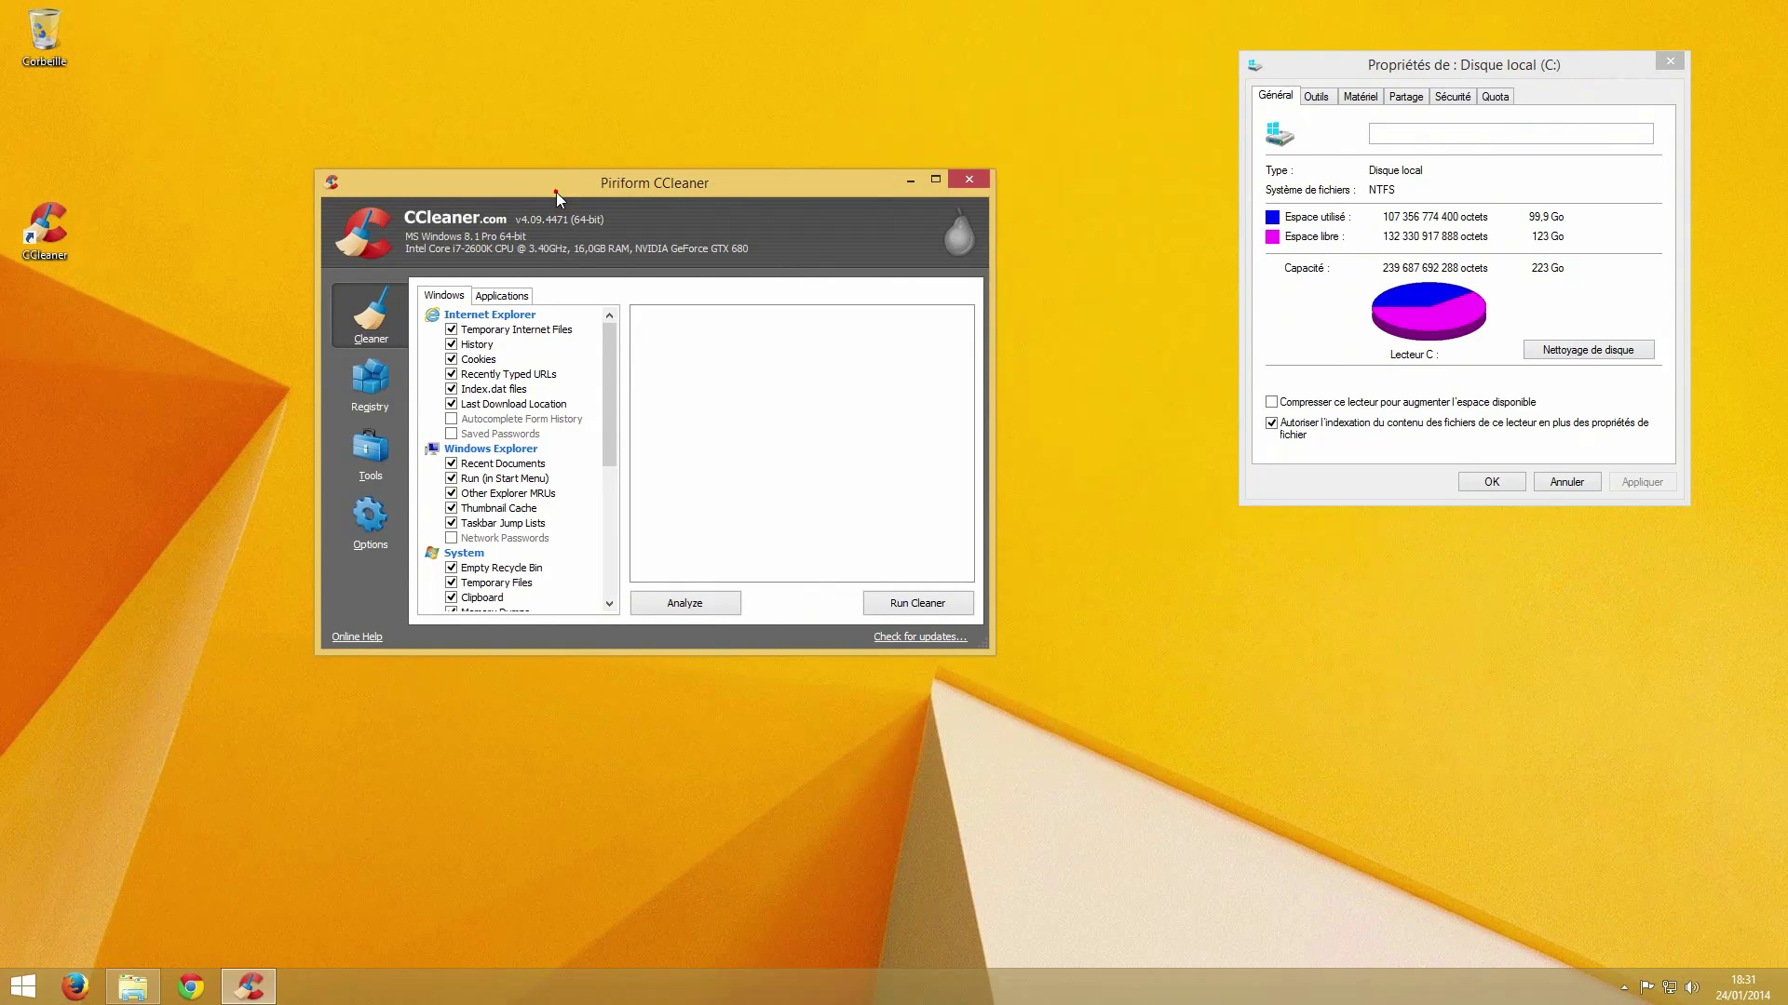
{"action": "left_click_drag", "start_coordinate": [555, 192], "coordinate": [596, 210]}
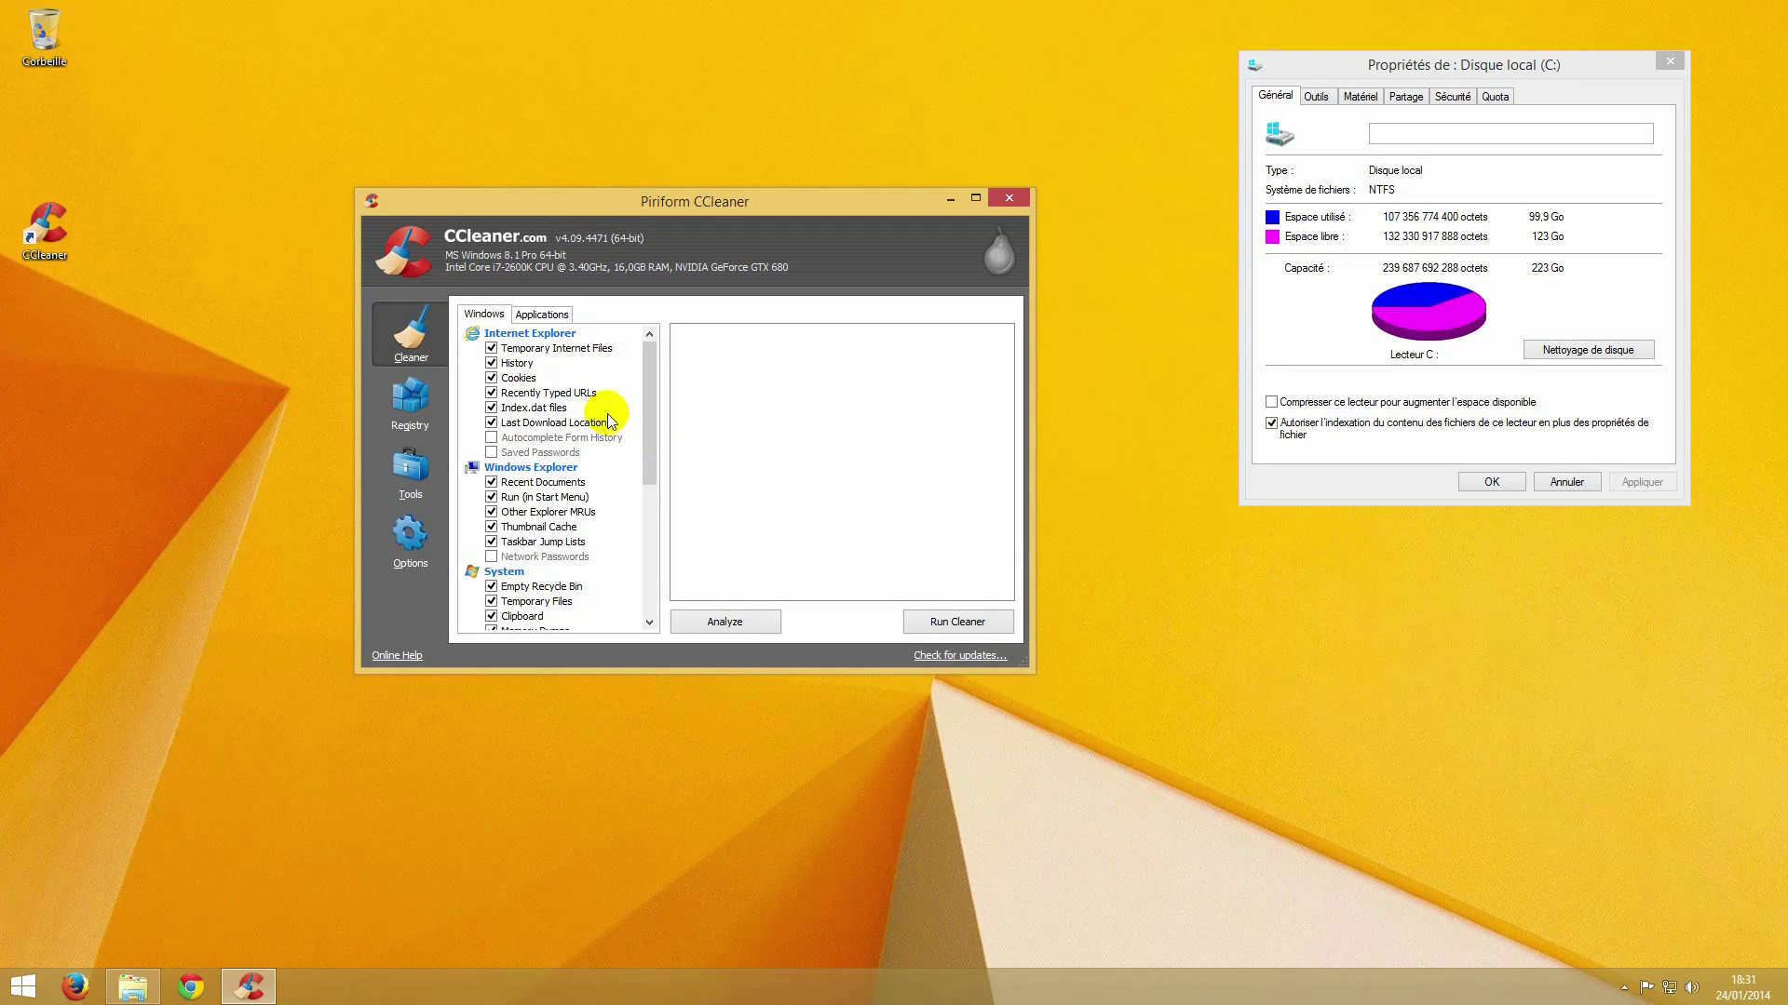
{"action": "left_click_drag", "start_coordinate": [651, 447], "coordinate": [645, 374]}
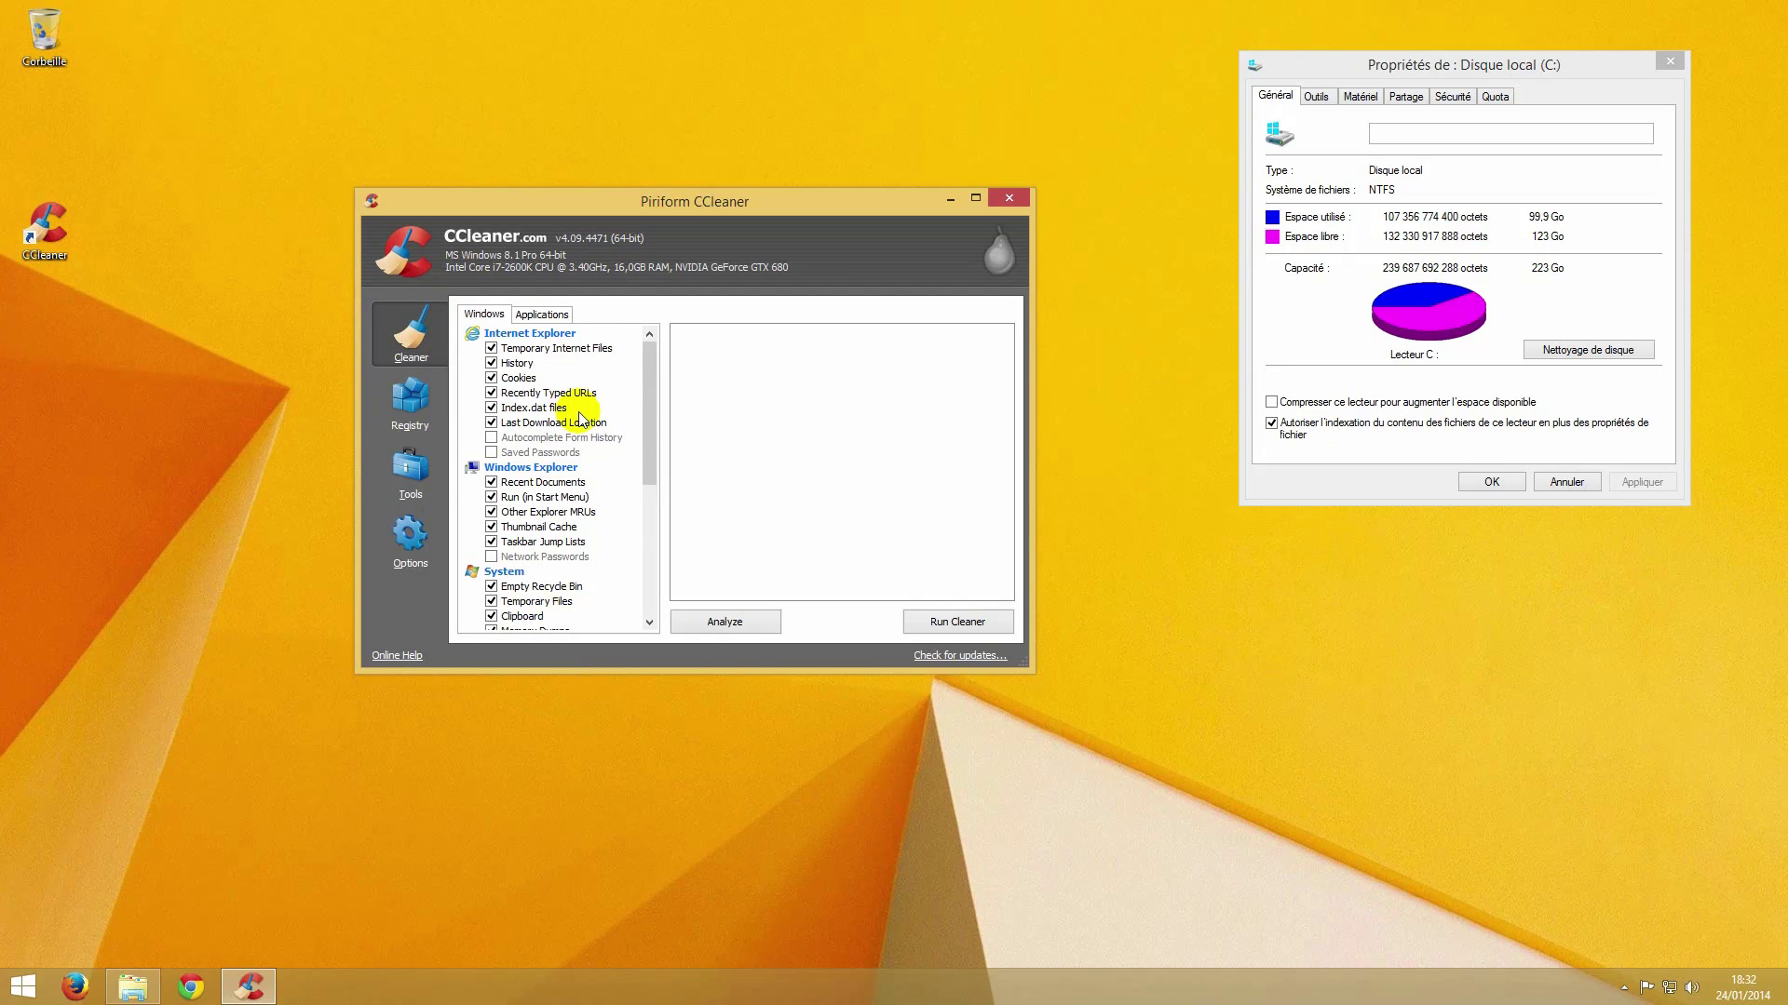
{"action": "left_click", "coordinate": [550, 314]}
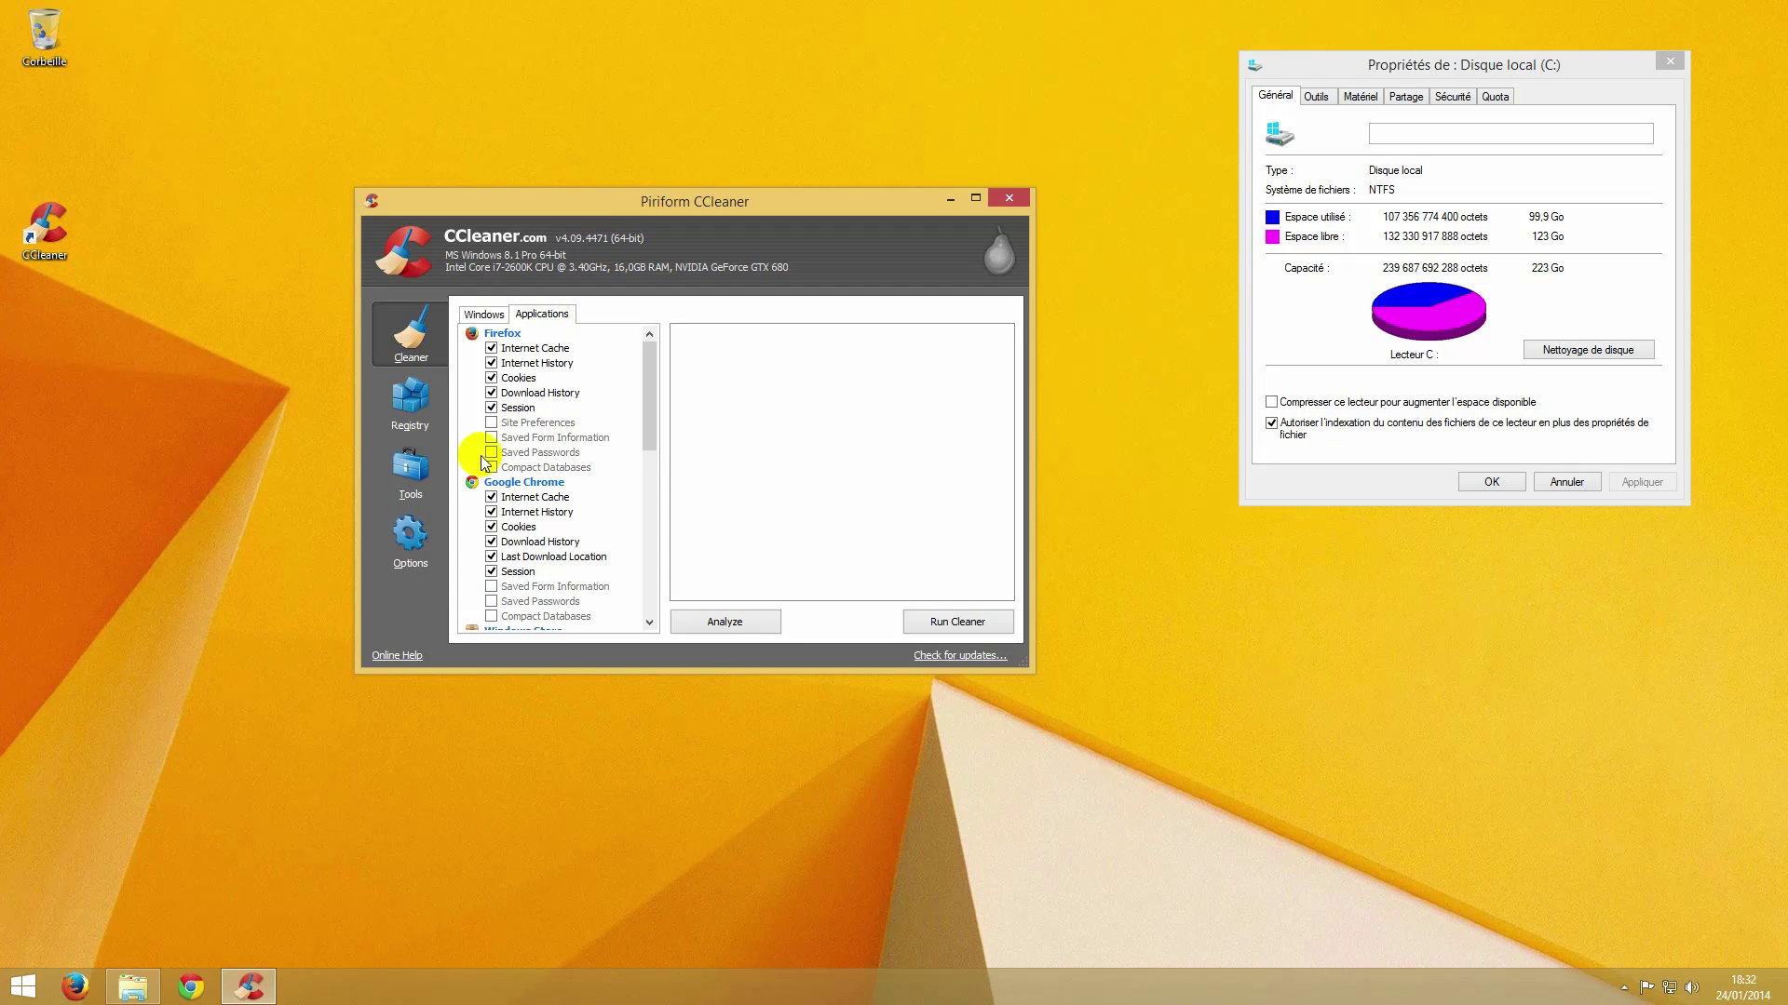
{"action": "left_click_drag", "start_coordinate": [650, 405], "coordinate": [650, 361]}
{"action": "left_click", "coordinate": [483, 314]}
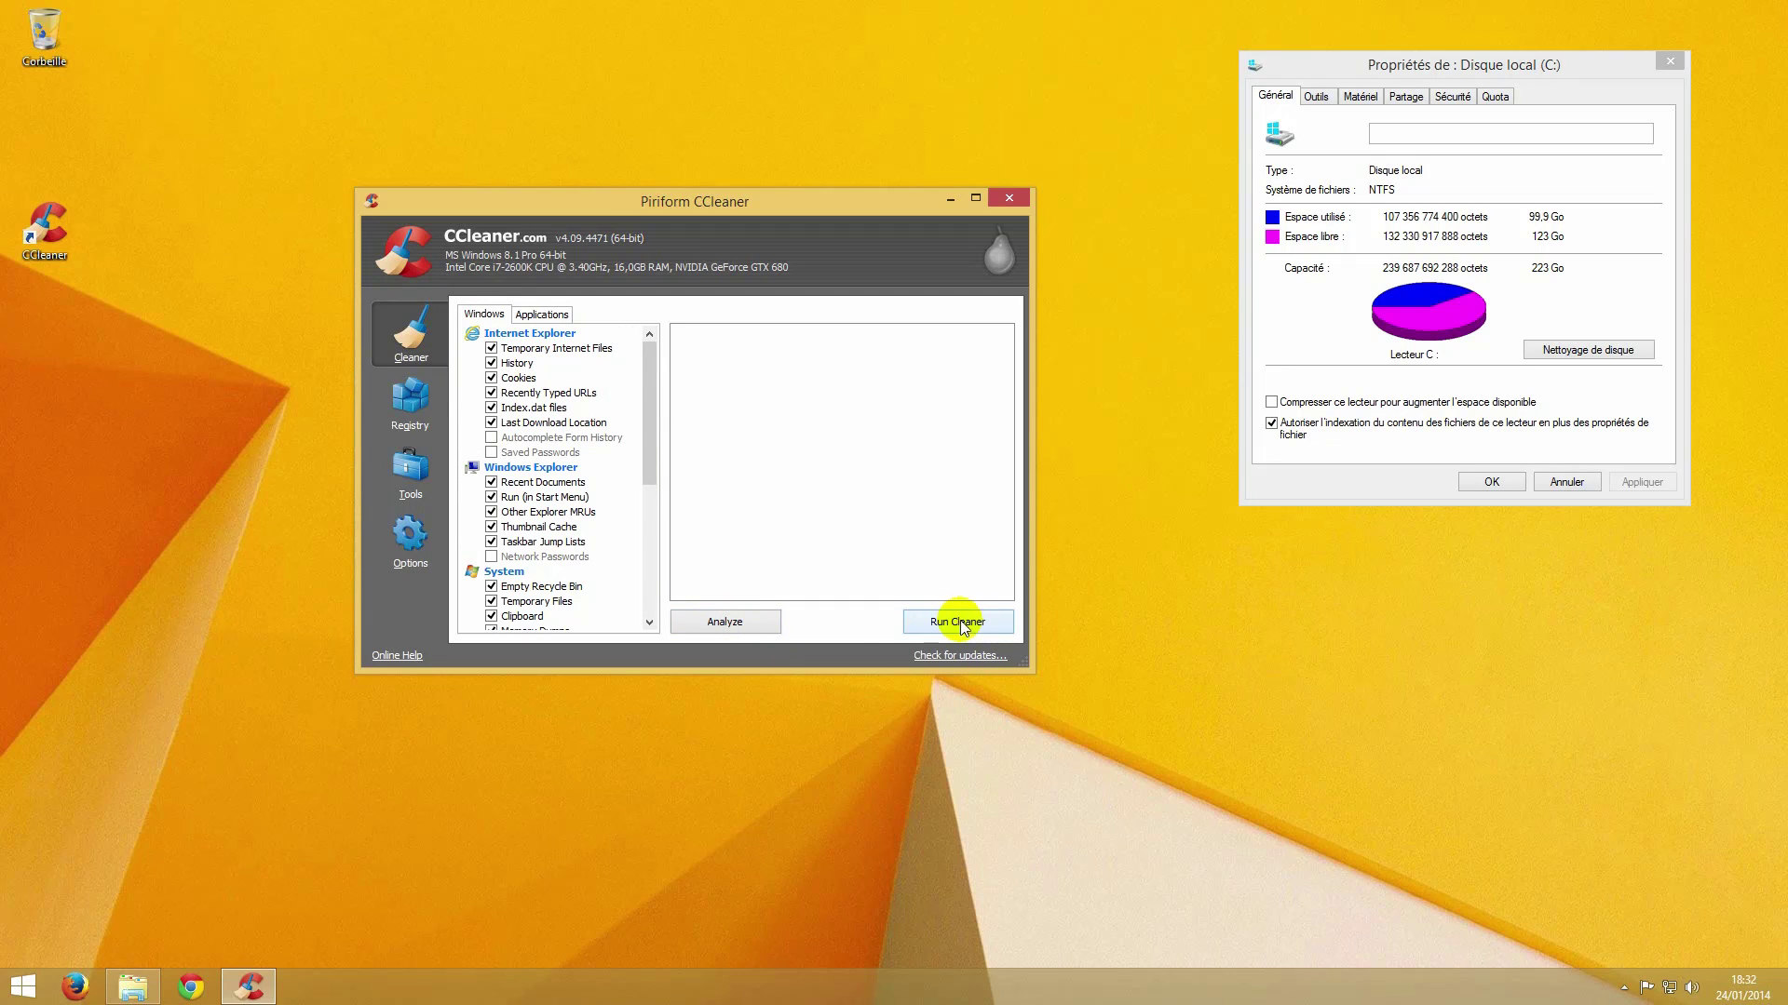
Step: Scan the registry for issues in CCleaner with all categories included and look through the list of problems
{"action": "left_click", "coordinate": [433, 397]}
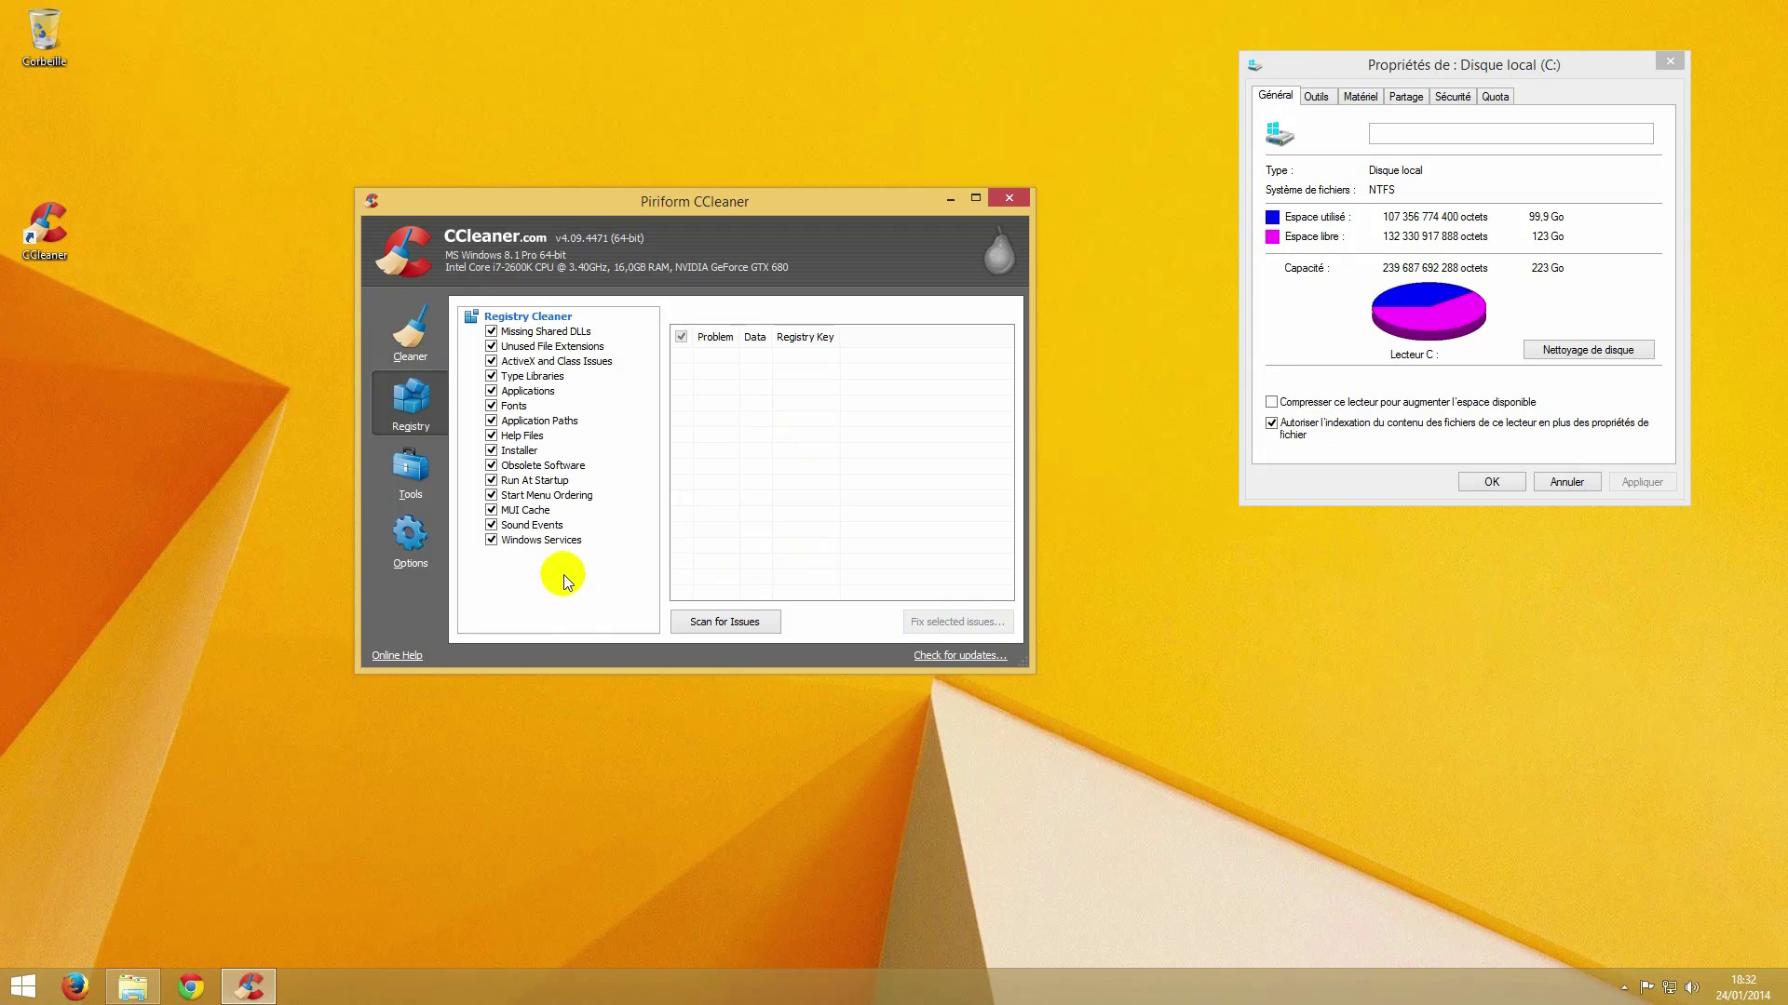
{"action": "left_click", "coordinate": [715, 625]}
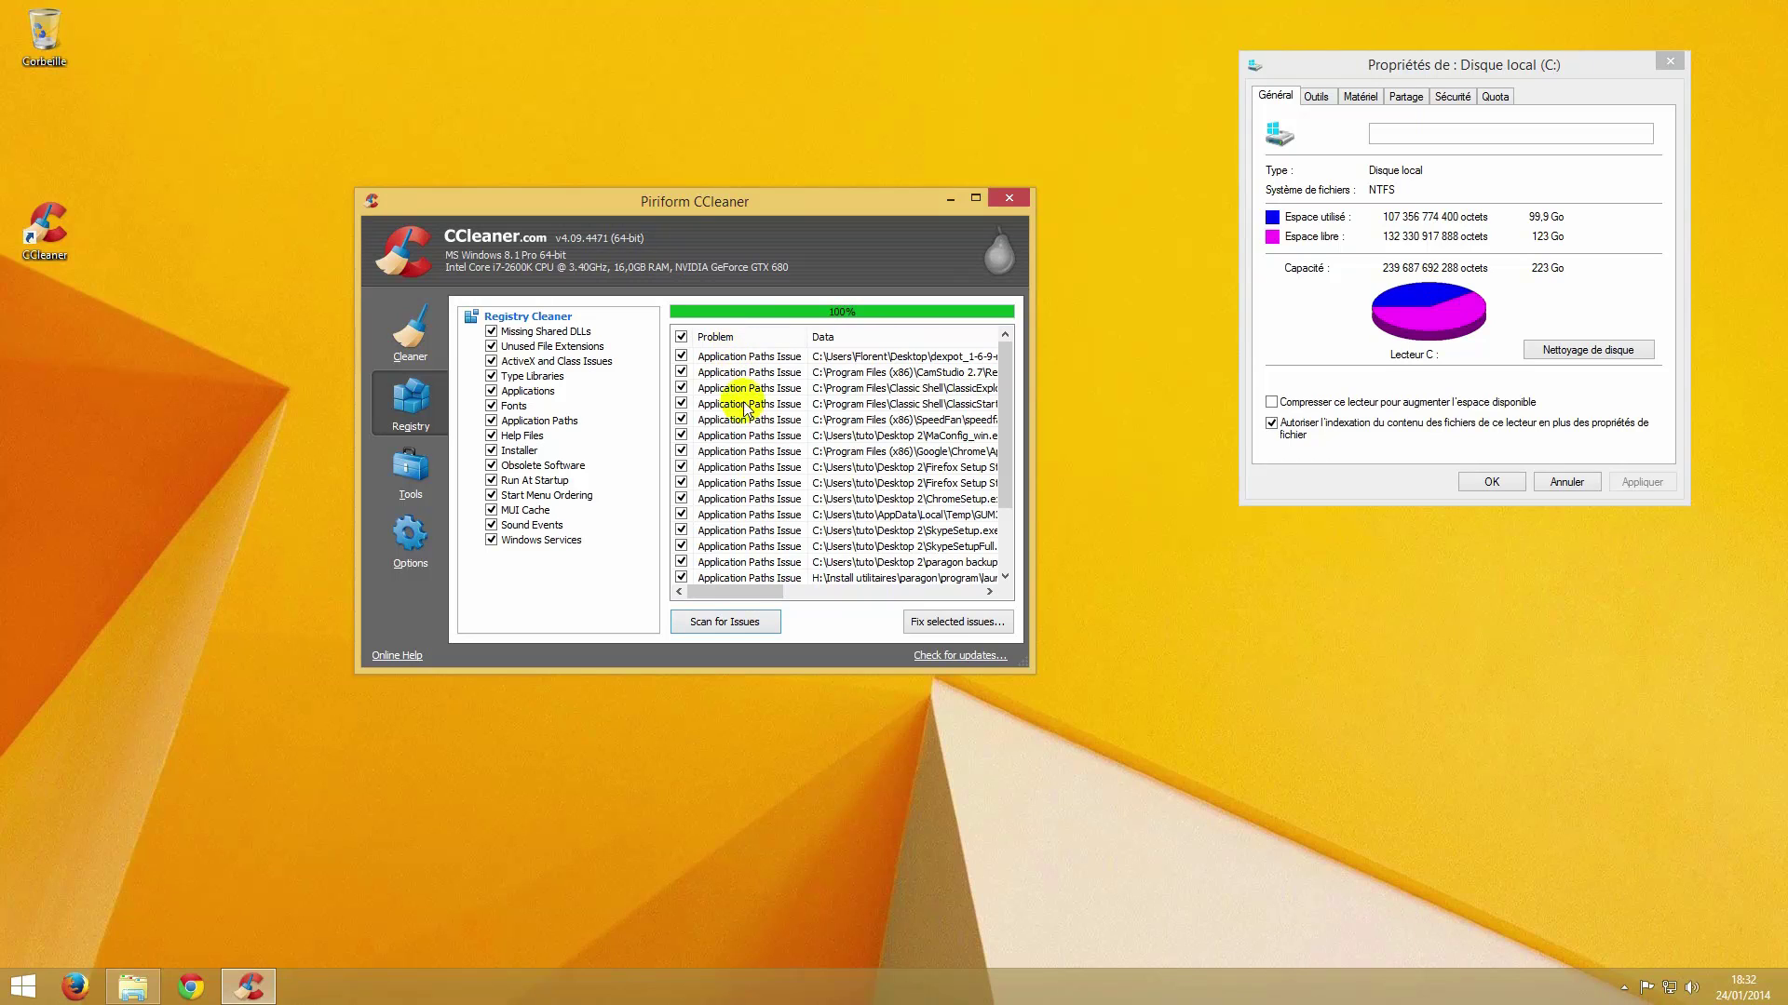
{"action": "left_click_drag", "start_coordinate": [1008, 382], "coordinate": [1013, 343]}
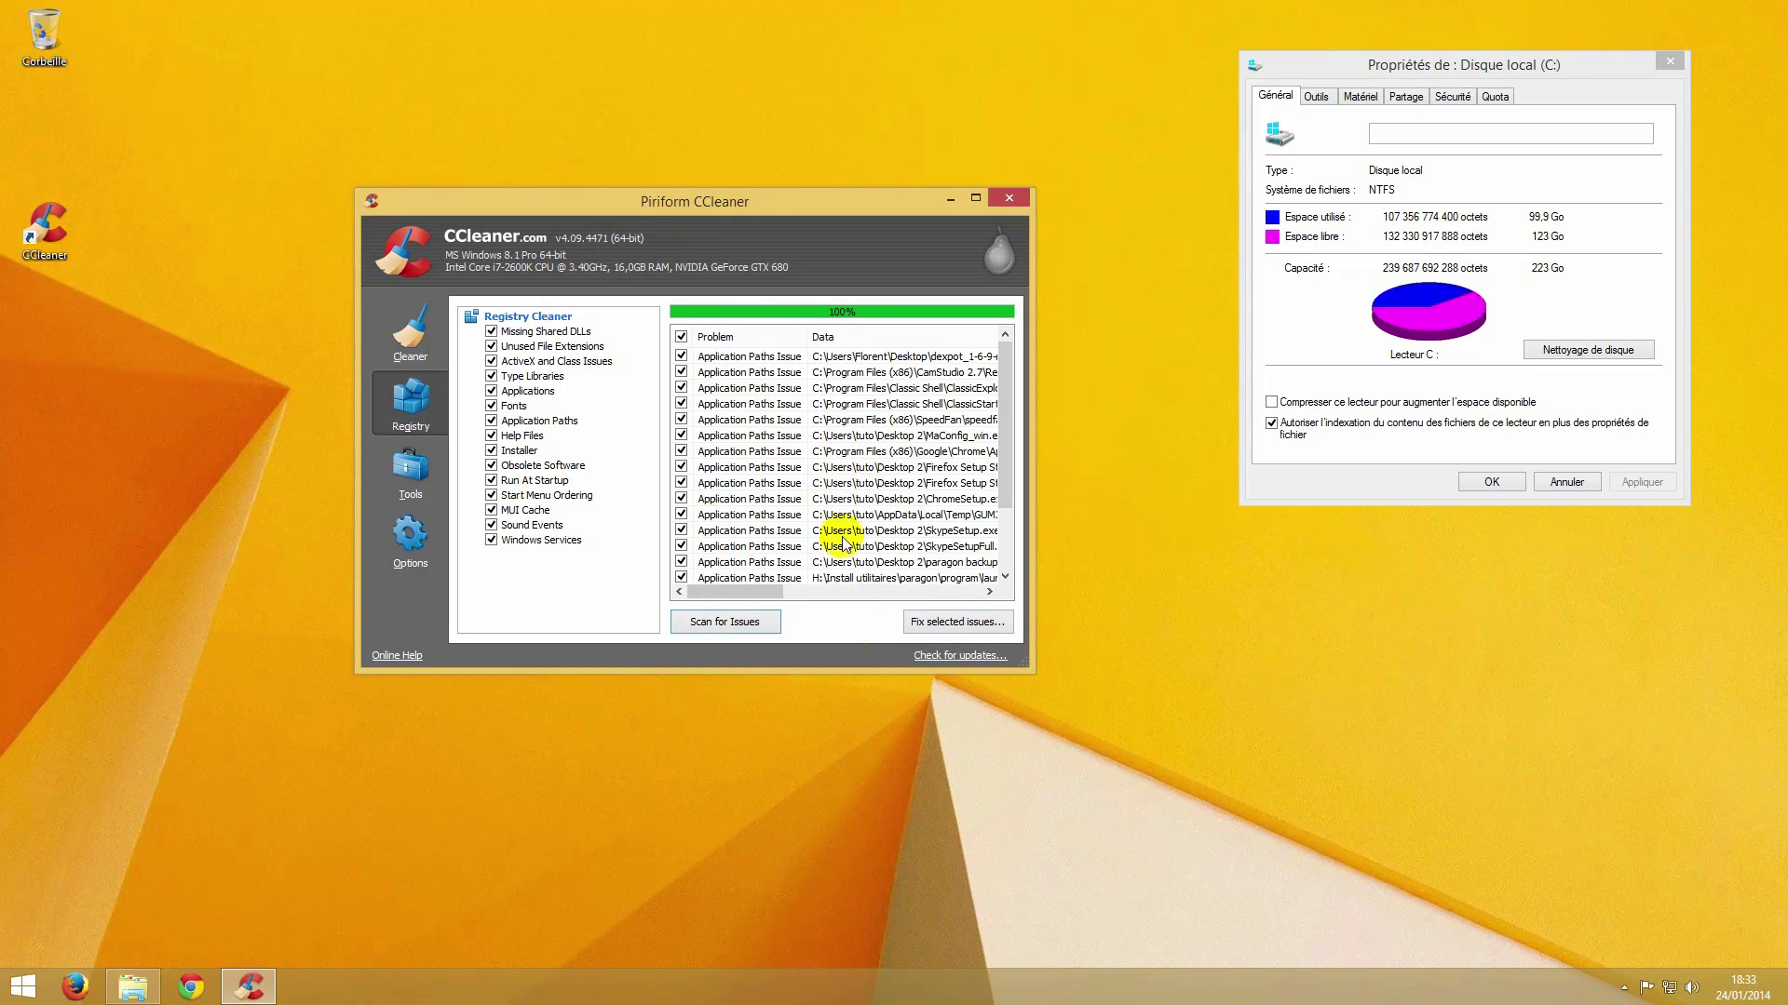
Step: Start fixing the selected registry issues and save the registry backup to the desktop as cc_20140124_183340.reg
{"action": "left_click", "coordinate": [936, 622]}
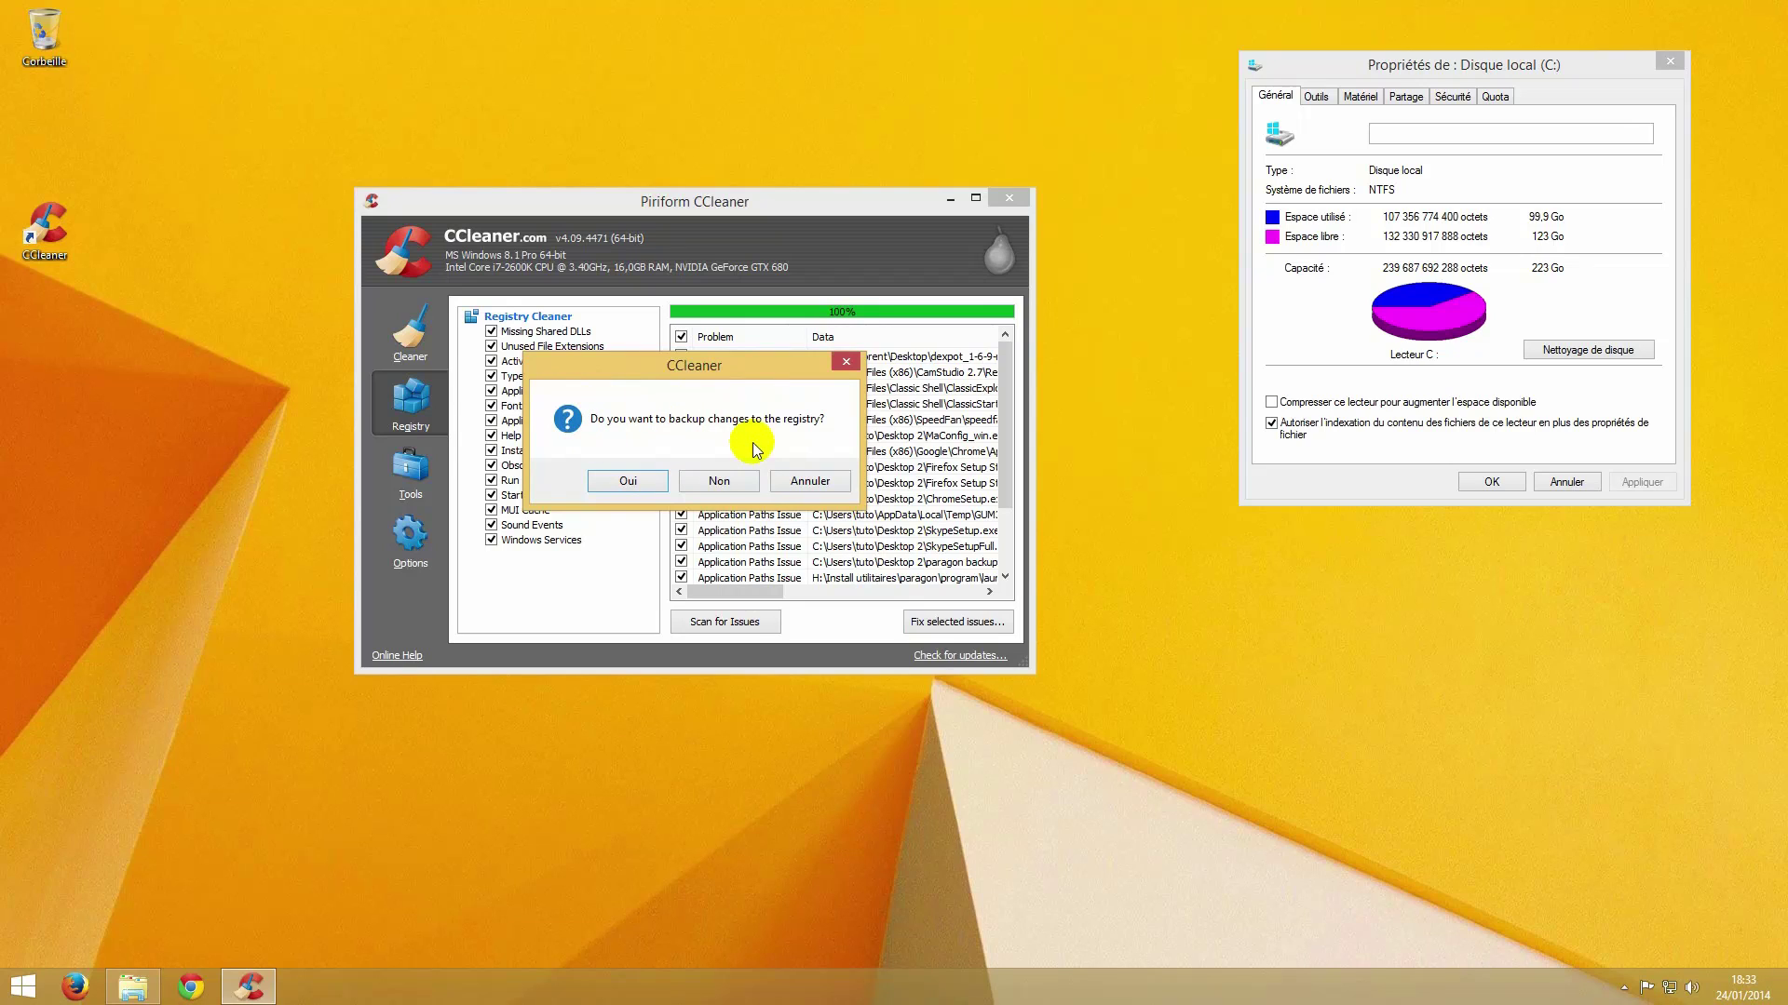
{"action": "left_click", "coordinate": [642, 483]}
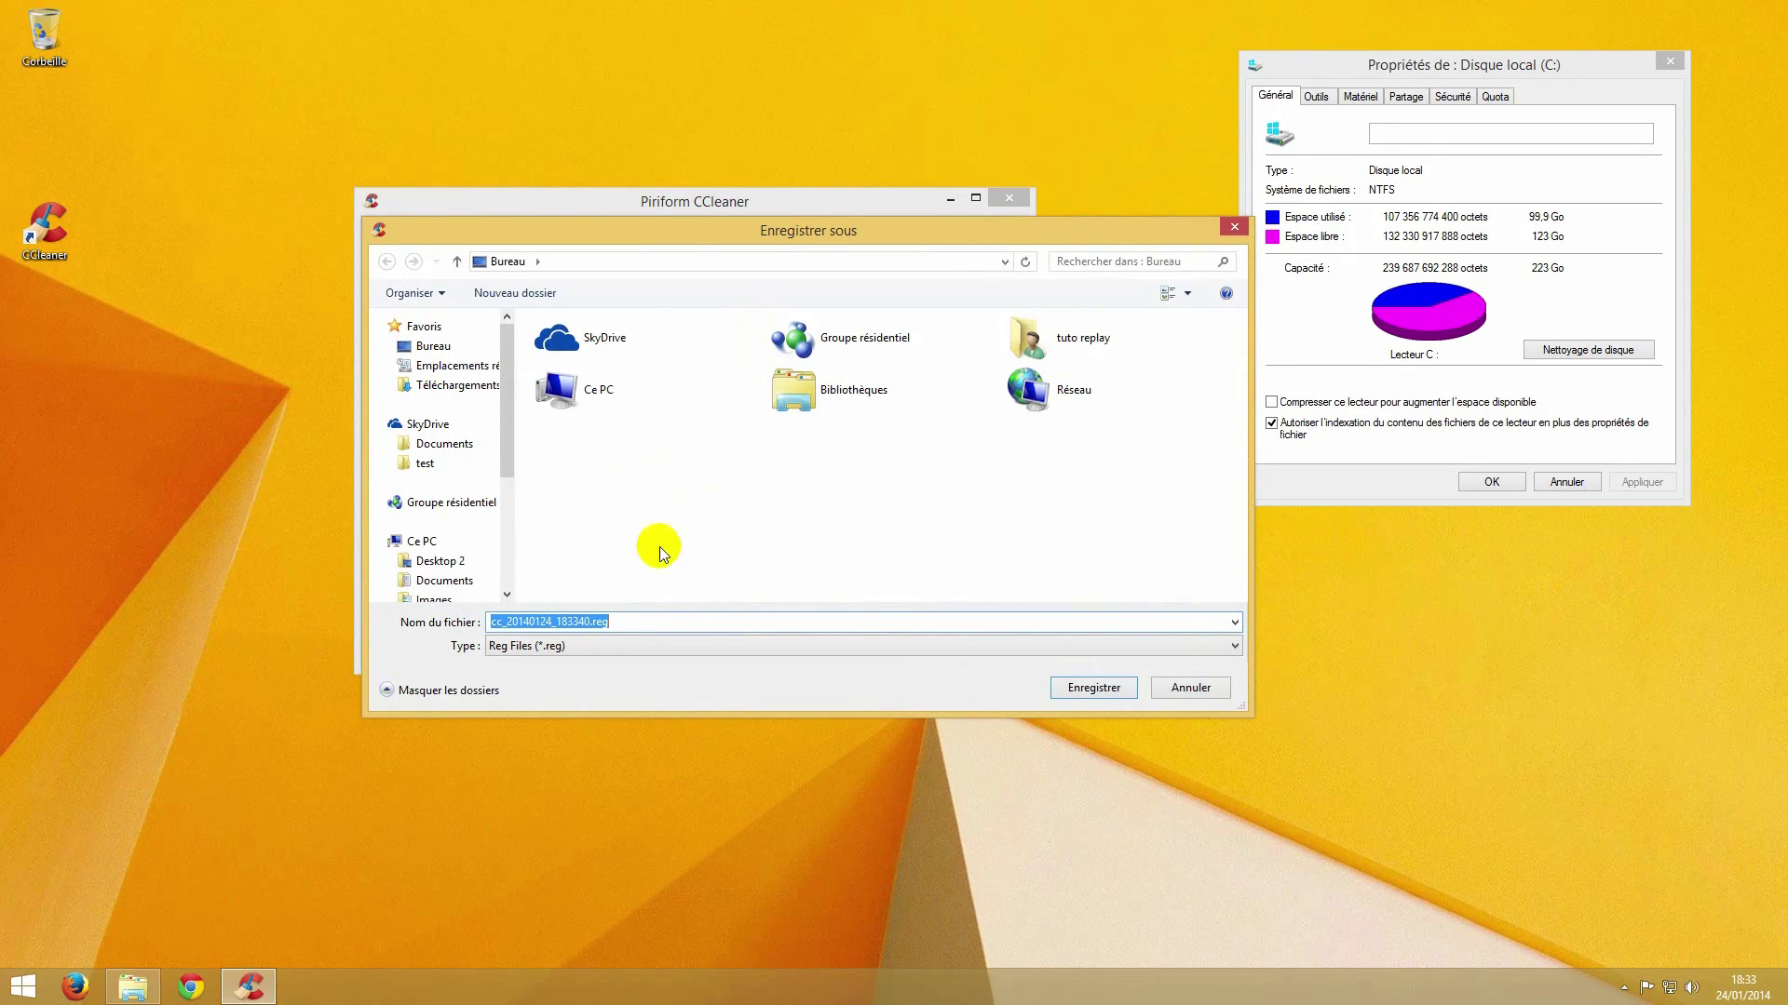
{"action": "left_click", "coordinate": [1092, 689]}
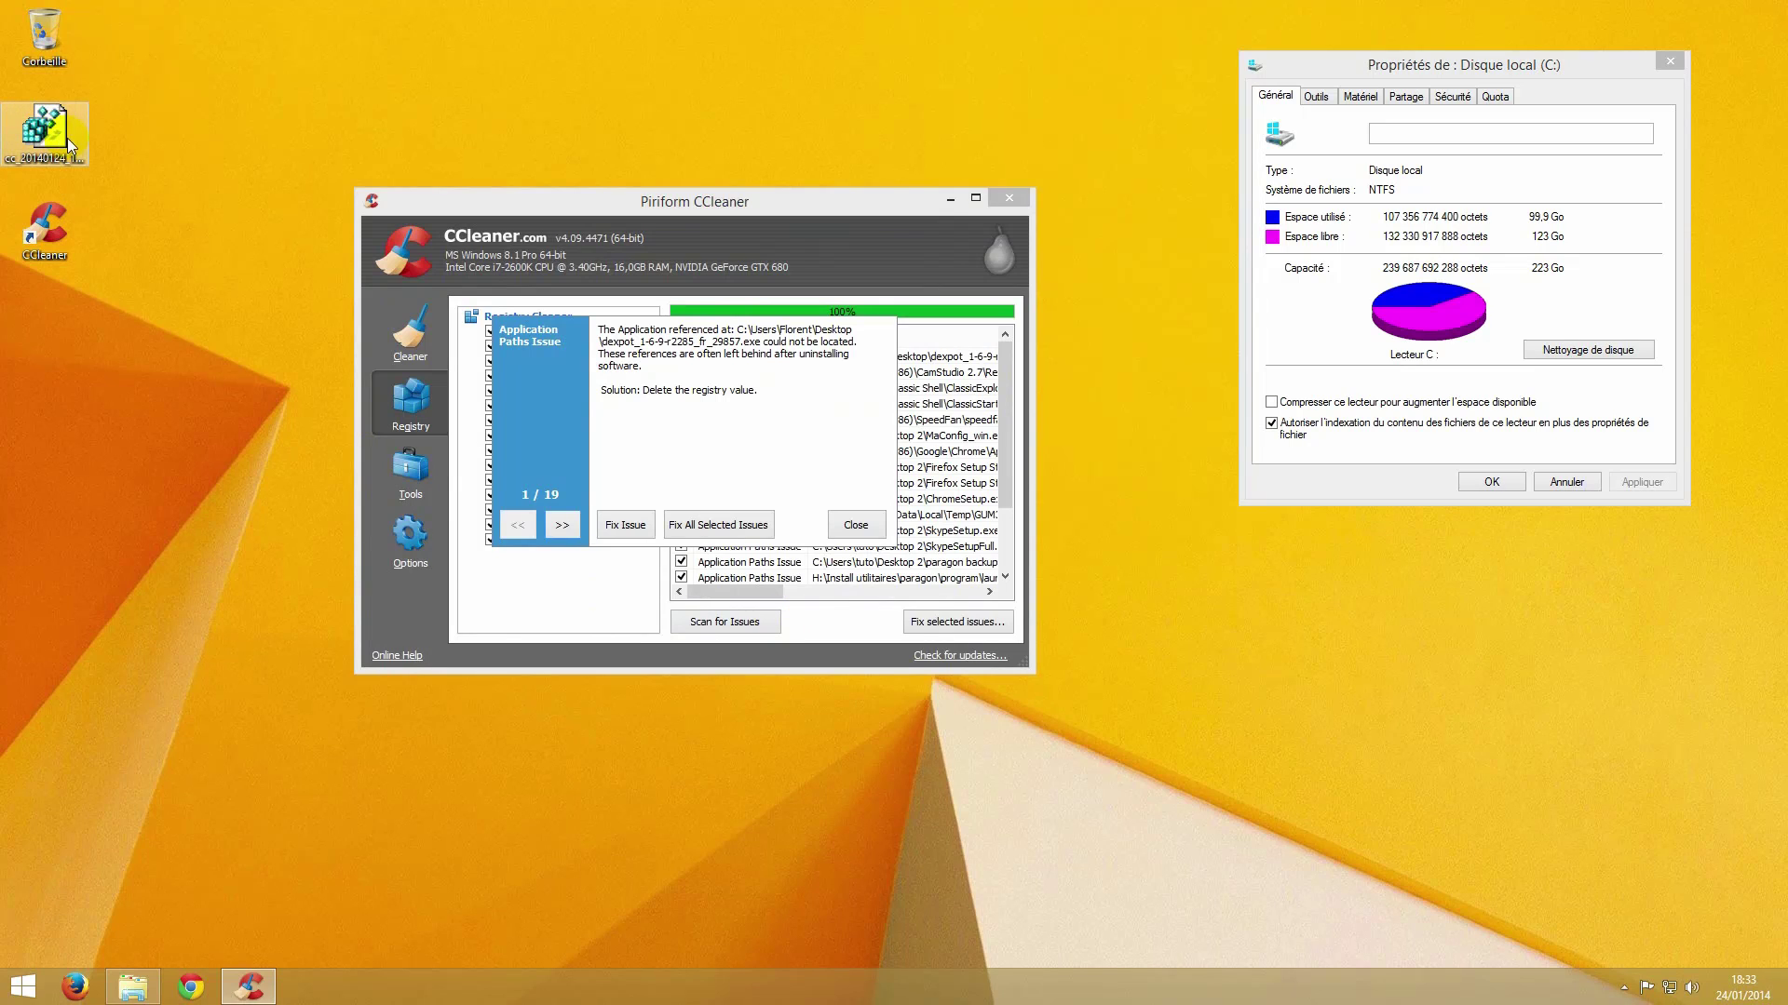
Step: Fix all selected registry issues, rescan the registry as a check, and close CCleaner
{"action": "left_click", "coordinate": [715, 520]}
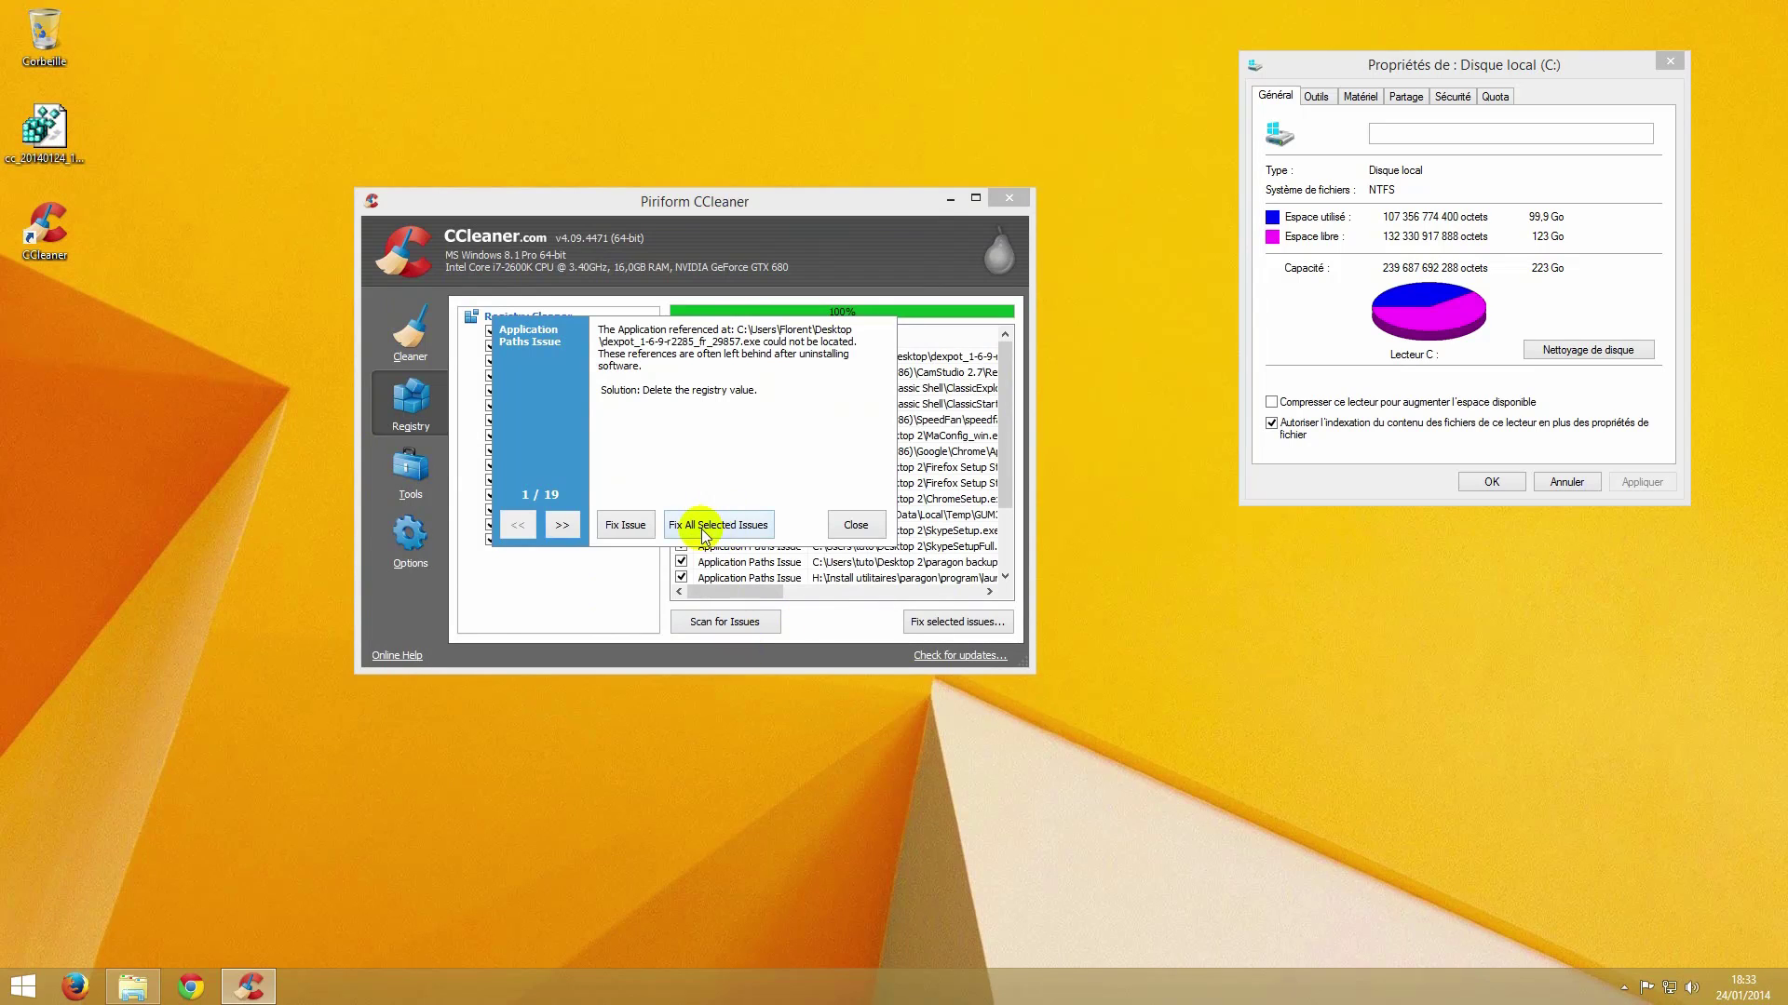
{"action": "left_click", "coordinate": [735, 526]}
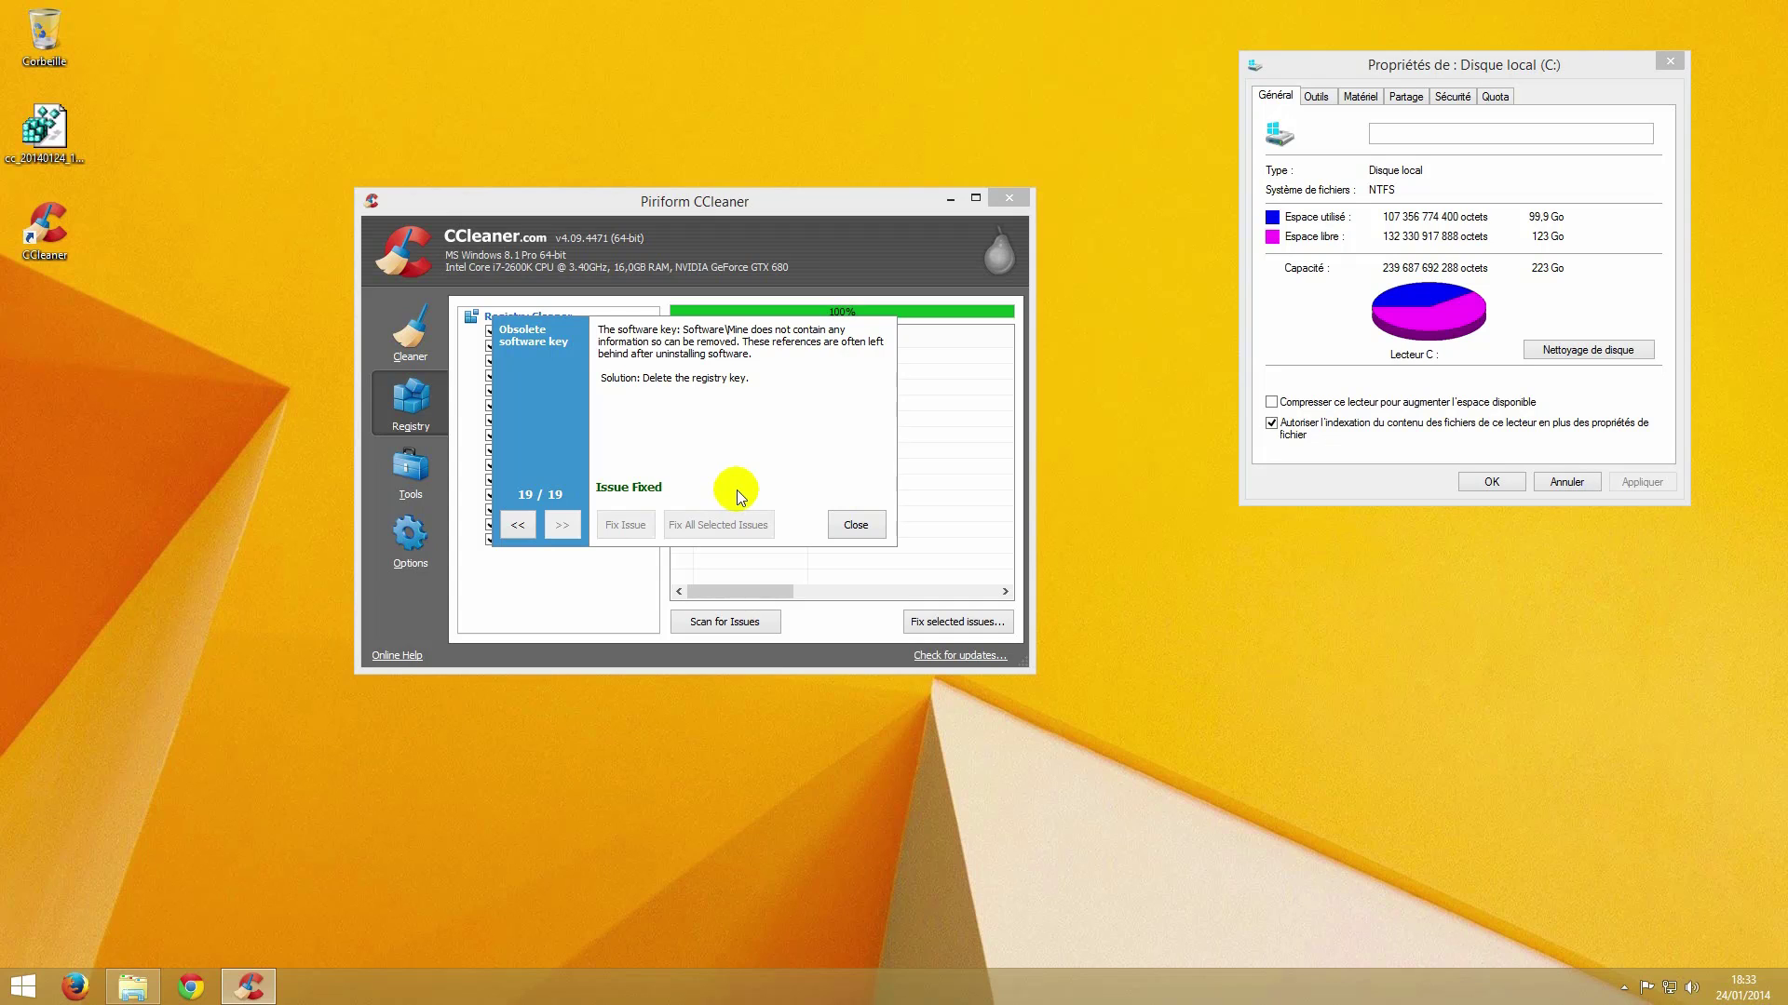
{"action": "left_click", "coordinate": [859, 527]}
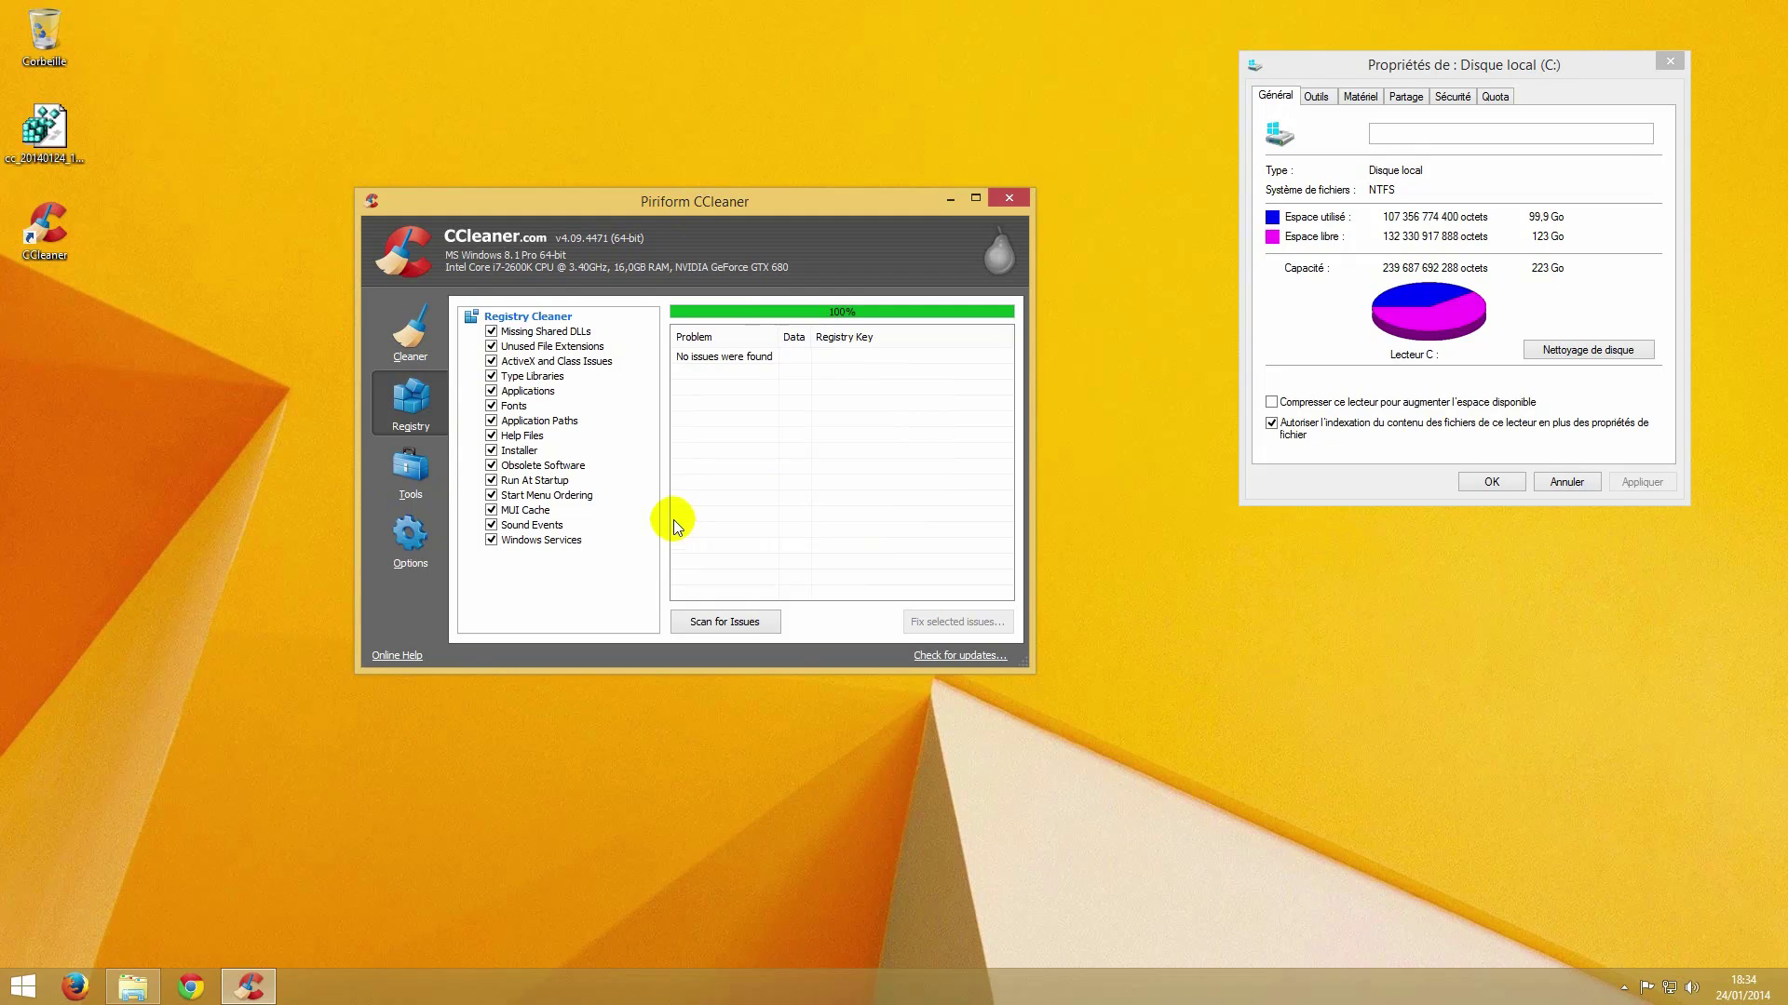
{"action": "left_click", "coordinate": [1009, 199]}
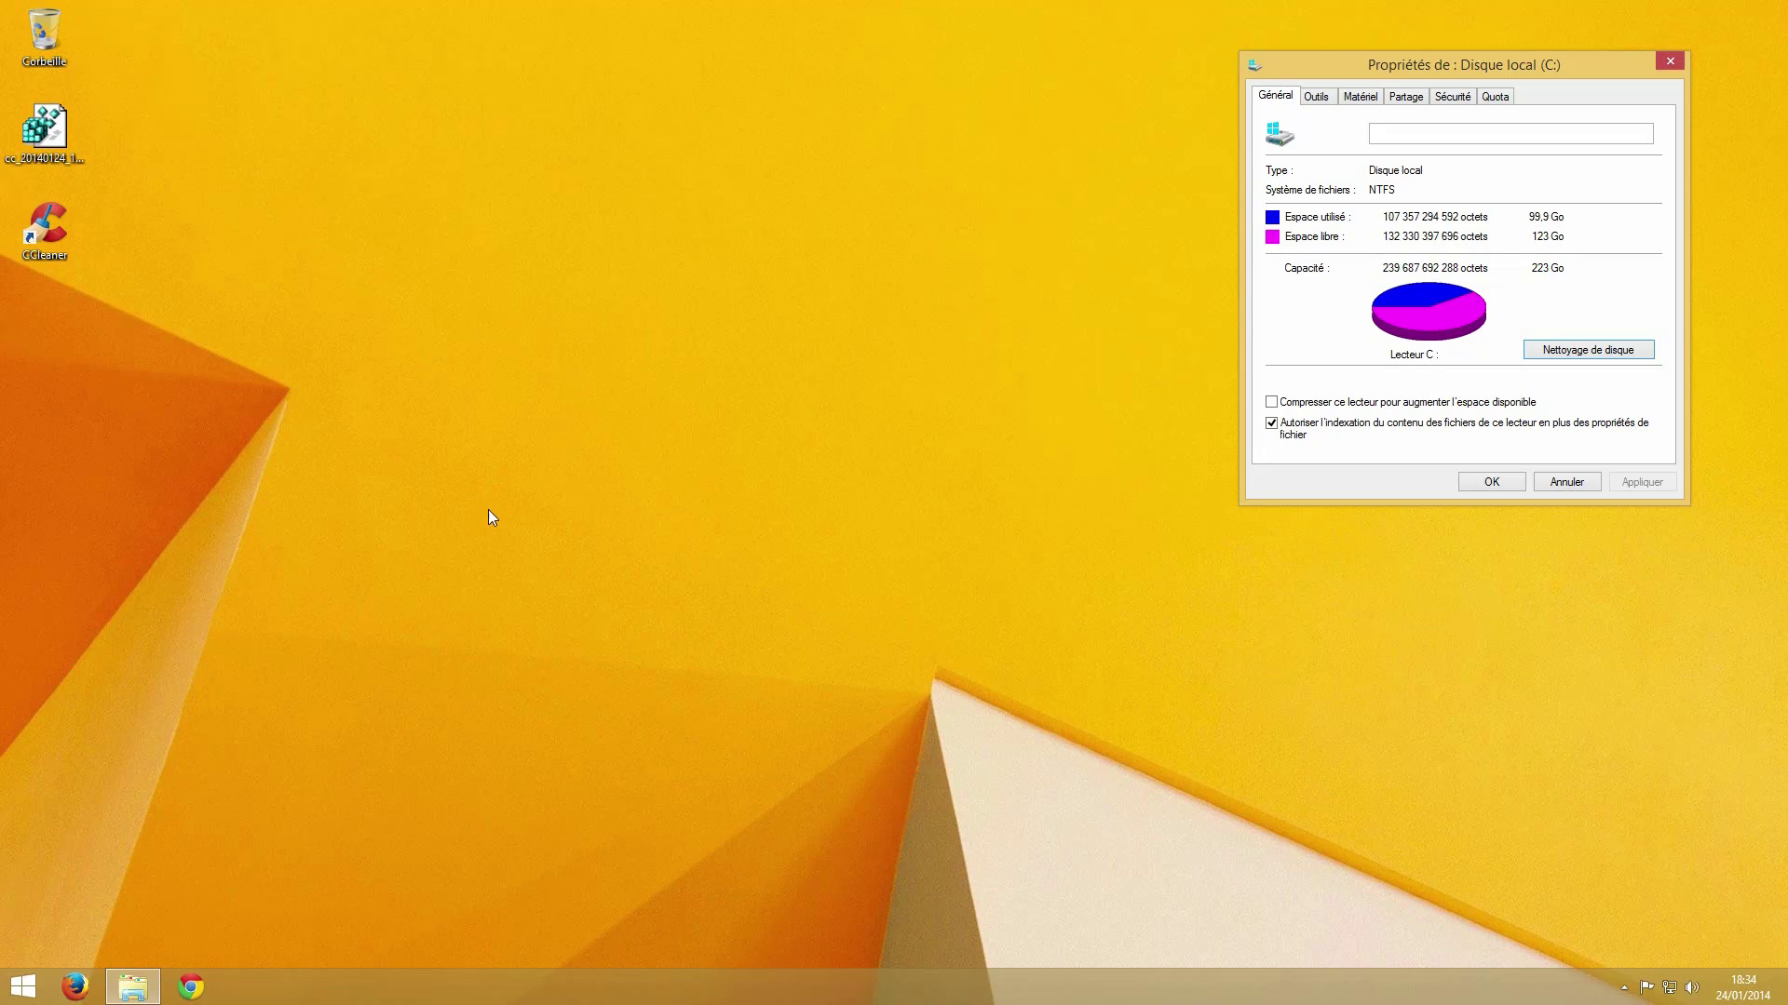
{"action": "left_click", "coordinate": [58, 137]}
{"action": "double_click", "coordinate": [75, 130]}
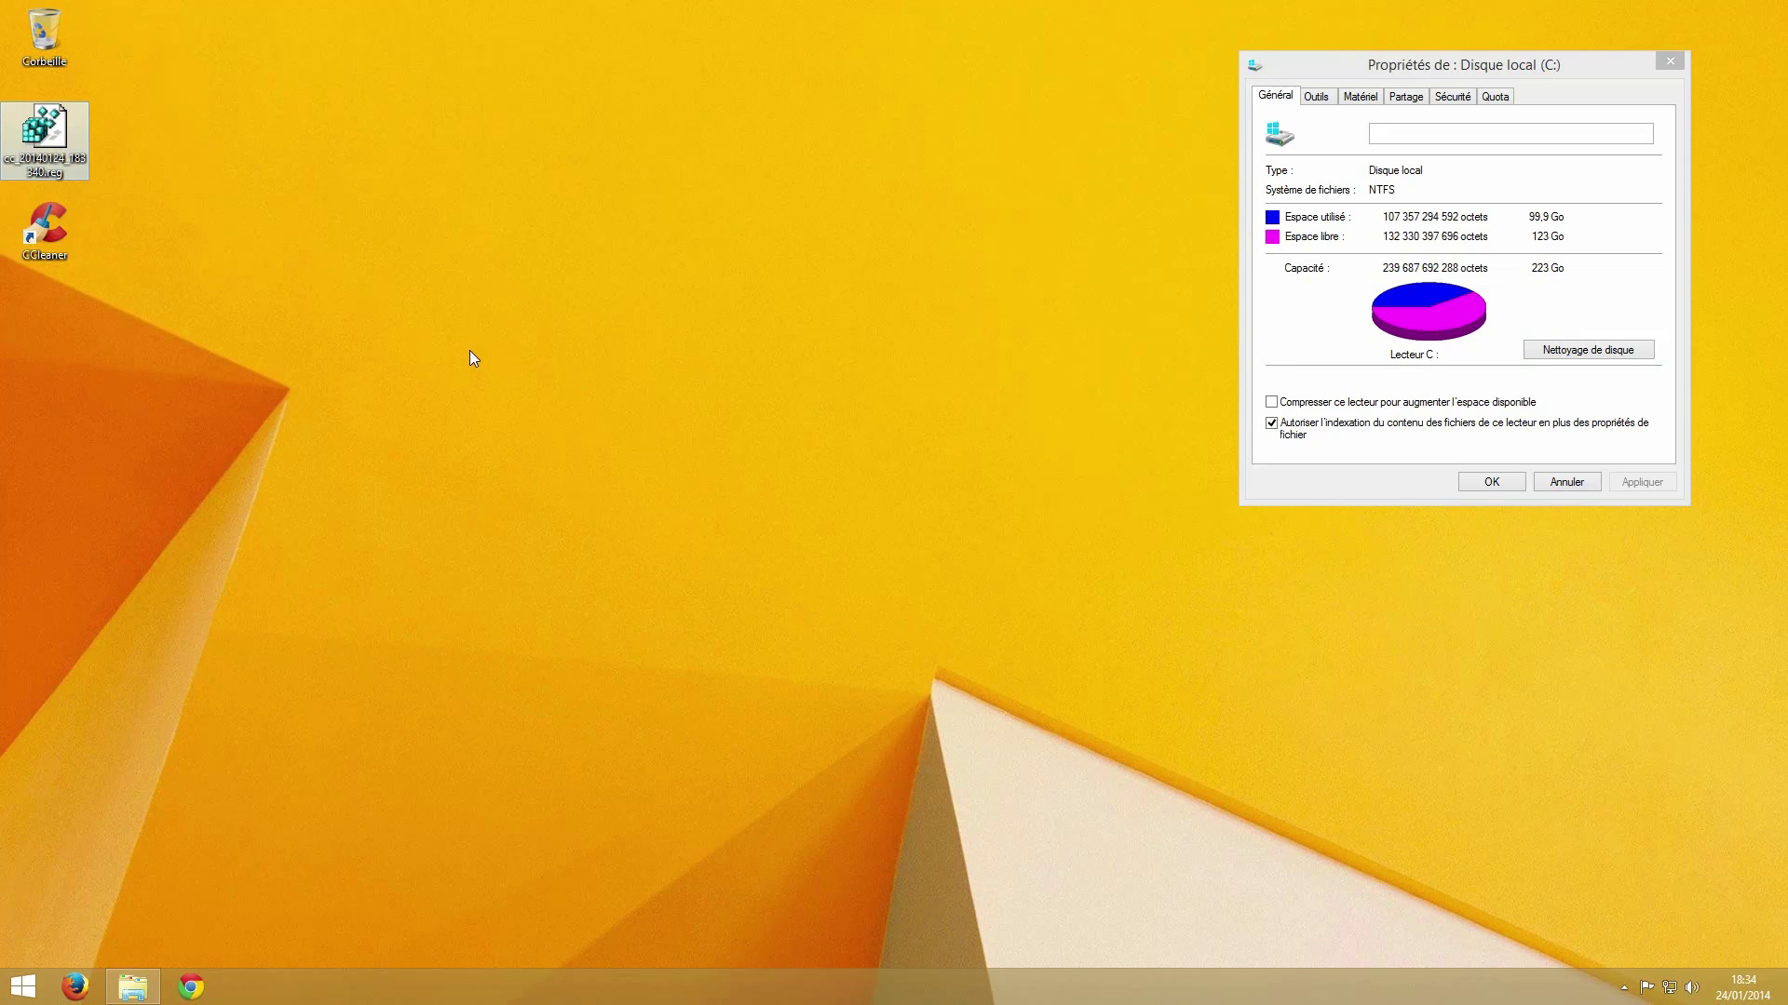
Step: Move the drive C: properties window to the middle of the desktop and open the drive optimisation tool from it
{"action": "left_click_drag", "start_coordinate": [1287, 66], "coordinate": [1251, 73]}
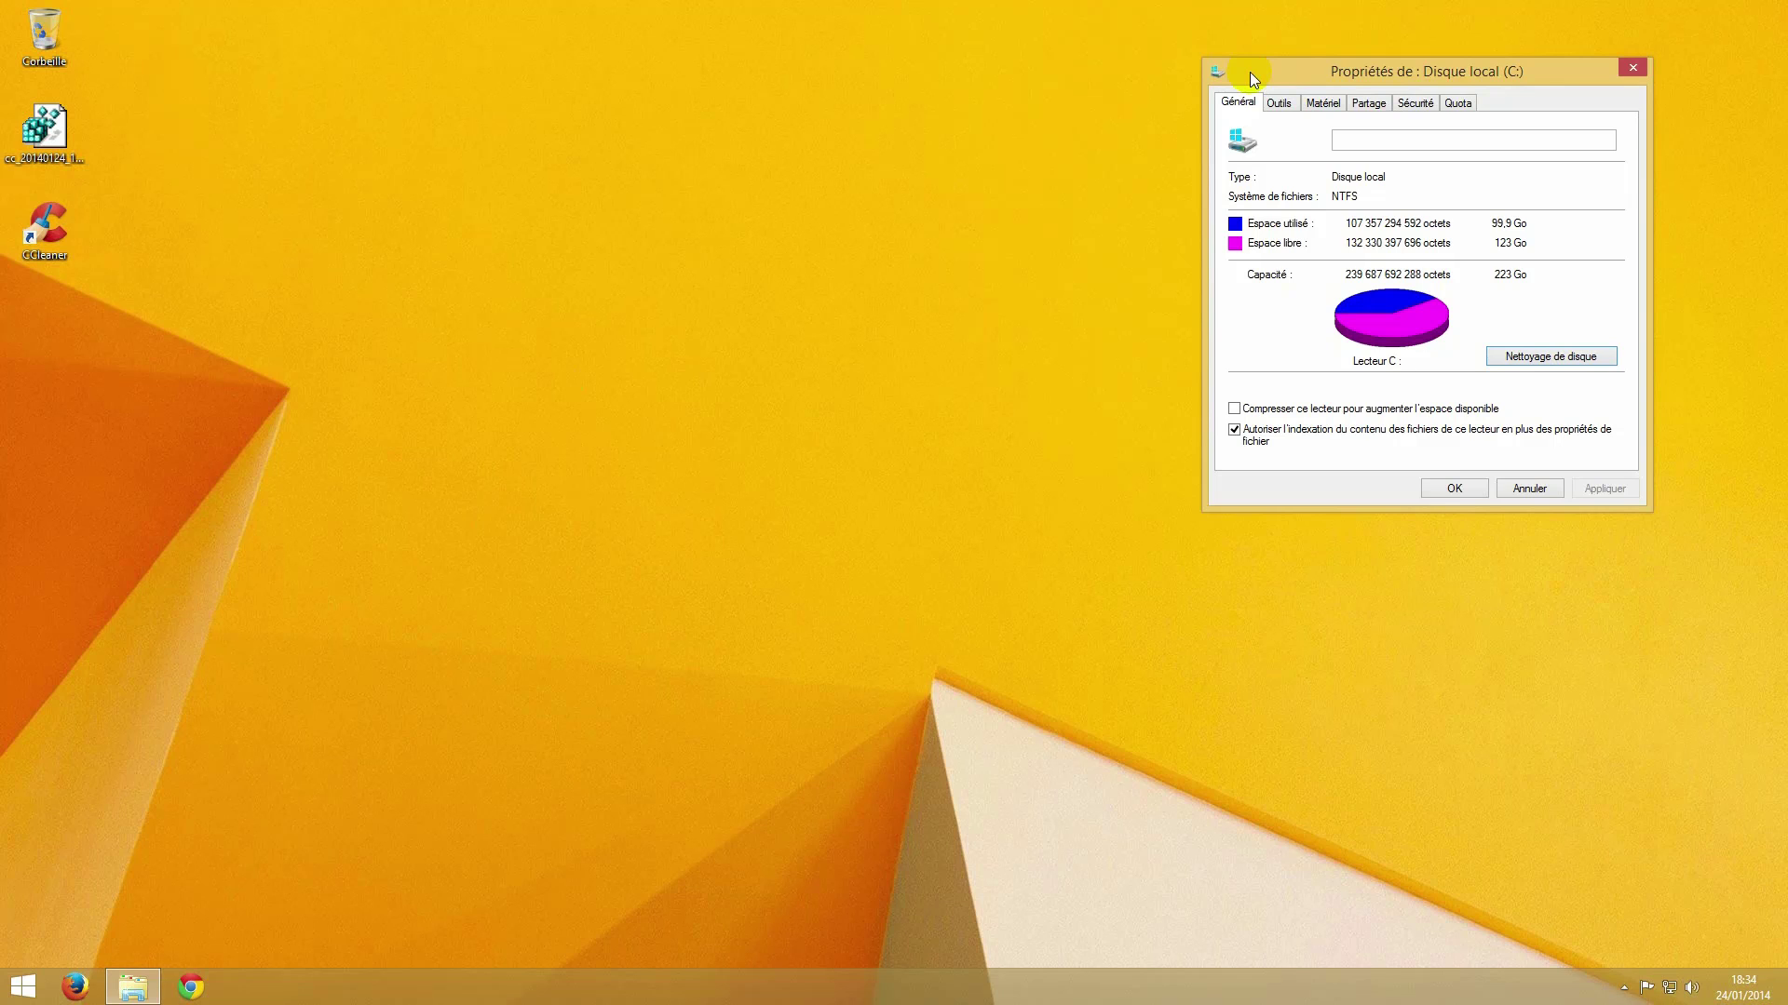
{"action": "left_click_drag", "start_coordinate": [1249, 71], "coordinate": [1121, 161]}
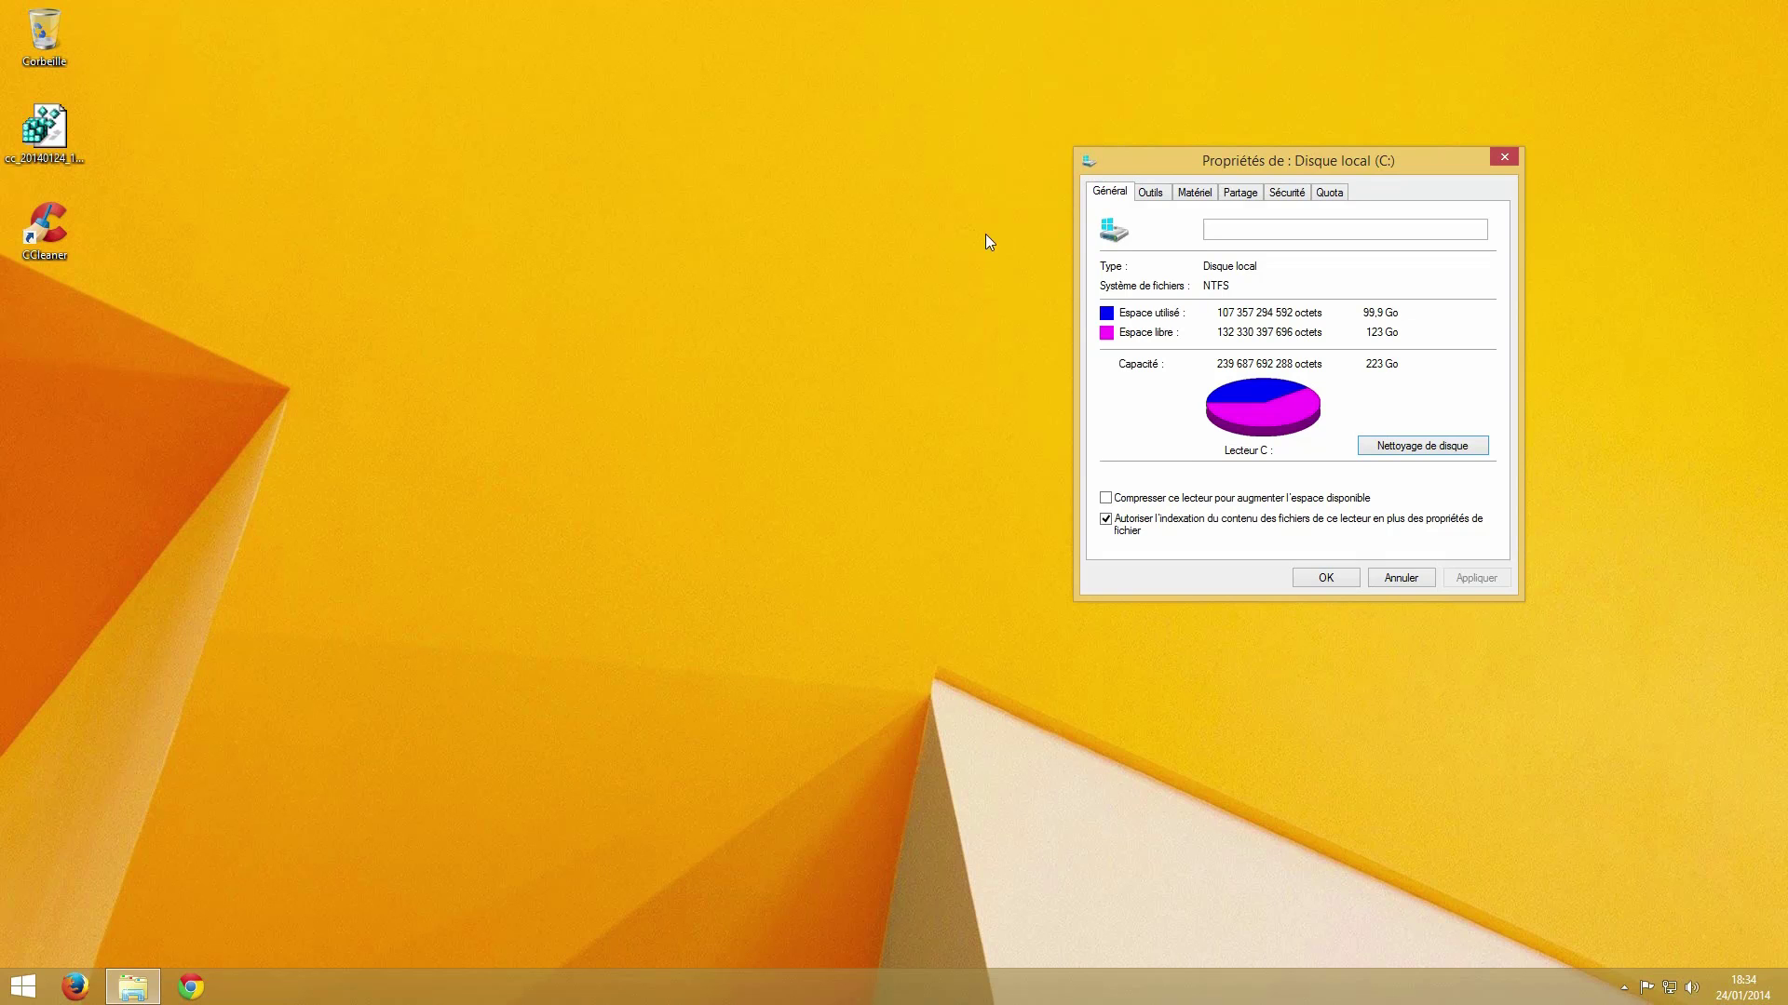
{"action": "left_click_drag", "start_coordinate": [1117, 162], "coordinate": [779, 238]}
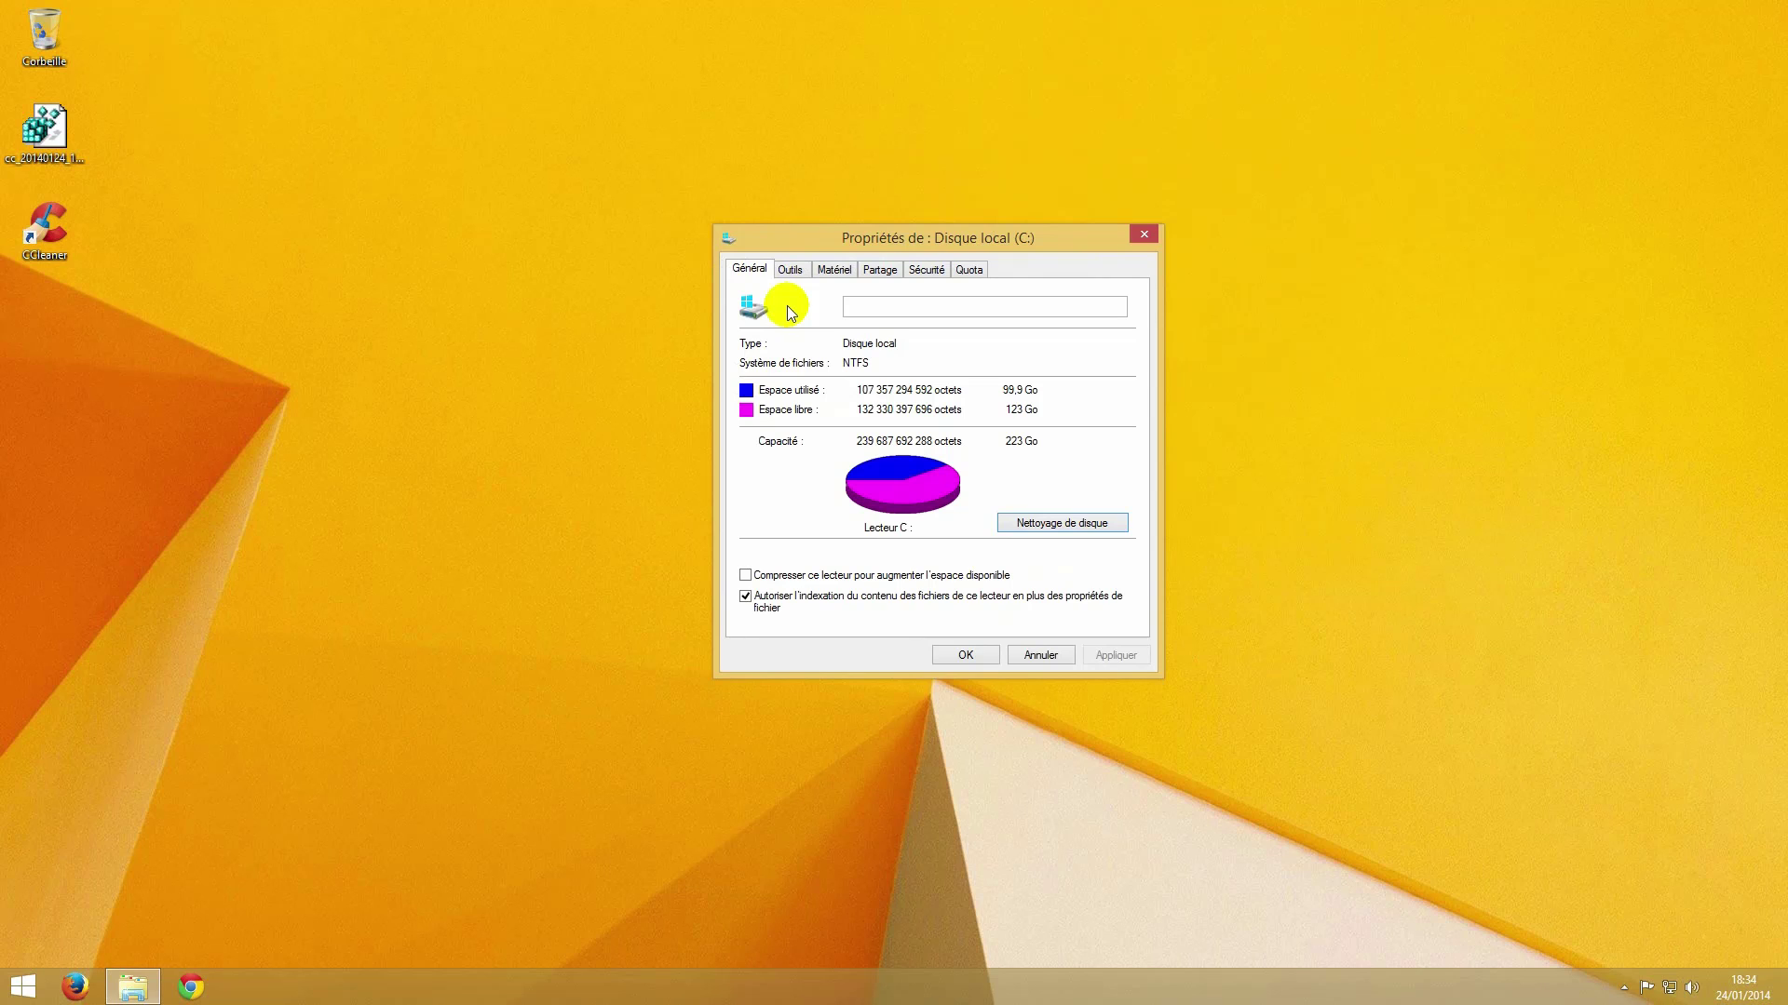
{"action": "left_click", "coordinate": [792, 272]}
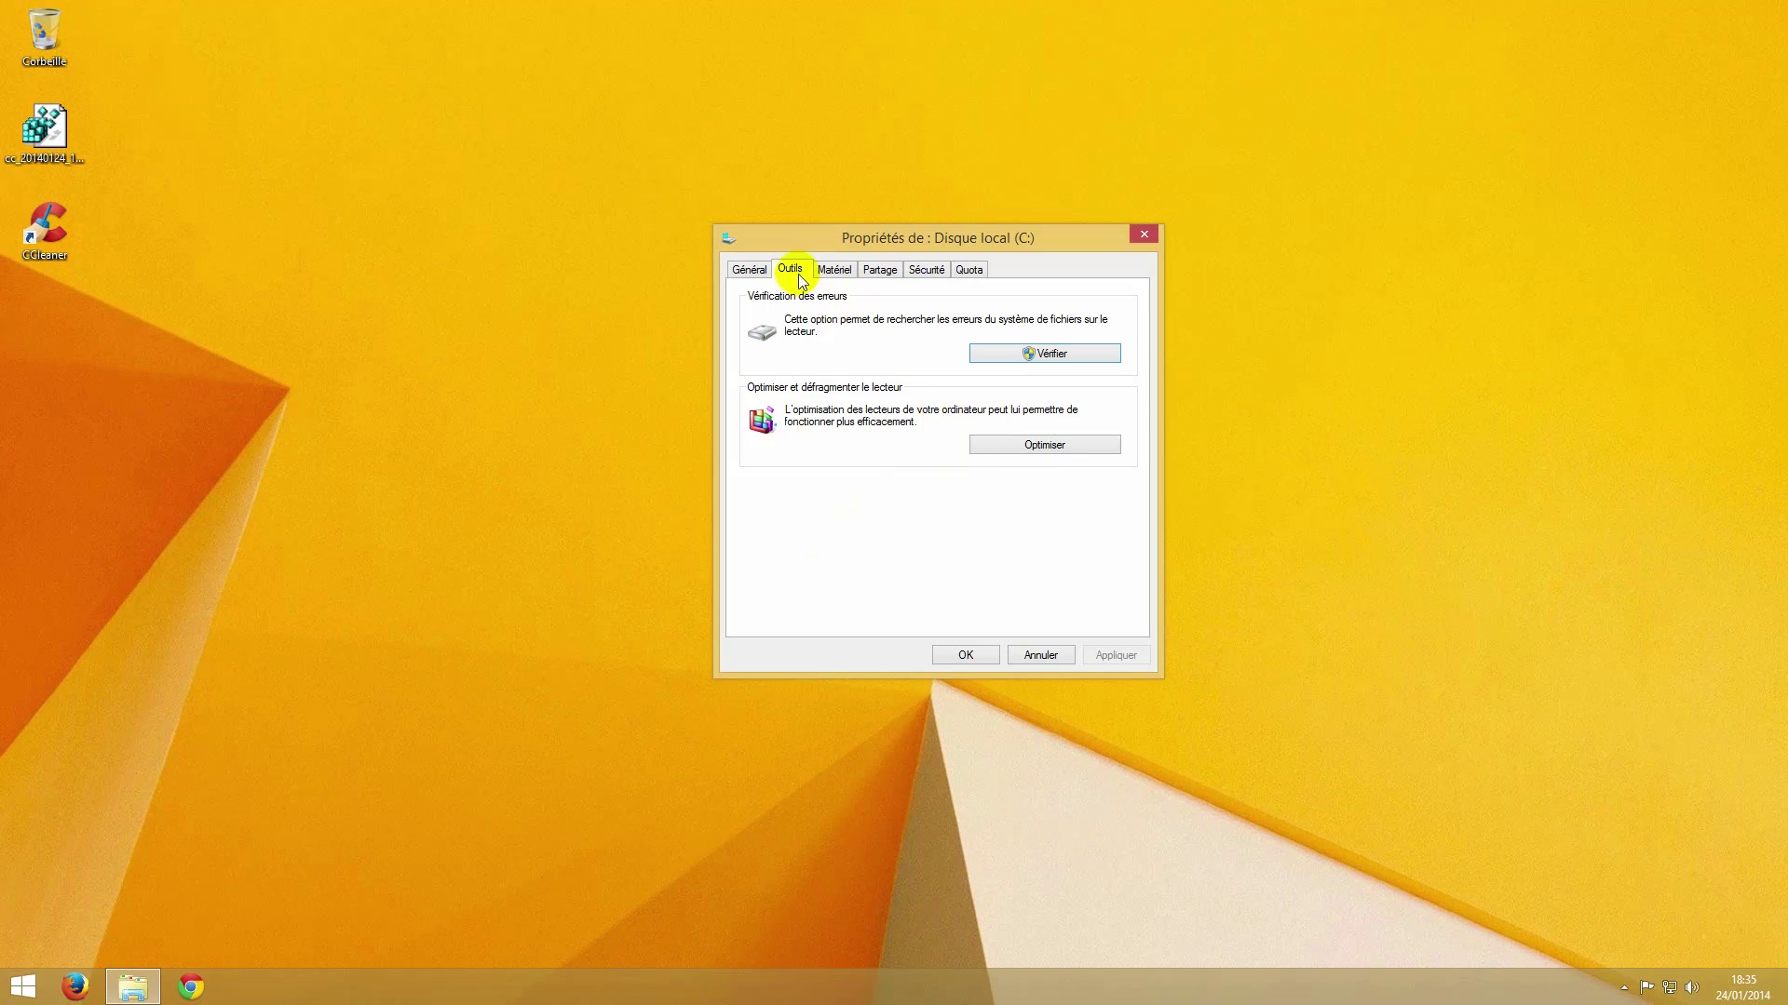
{"action": "left_click", "coordinate": [1042, 446]}
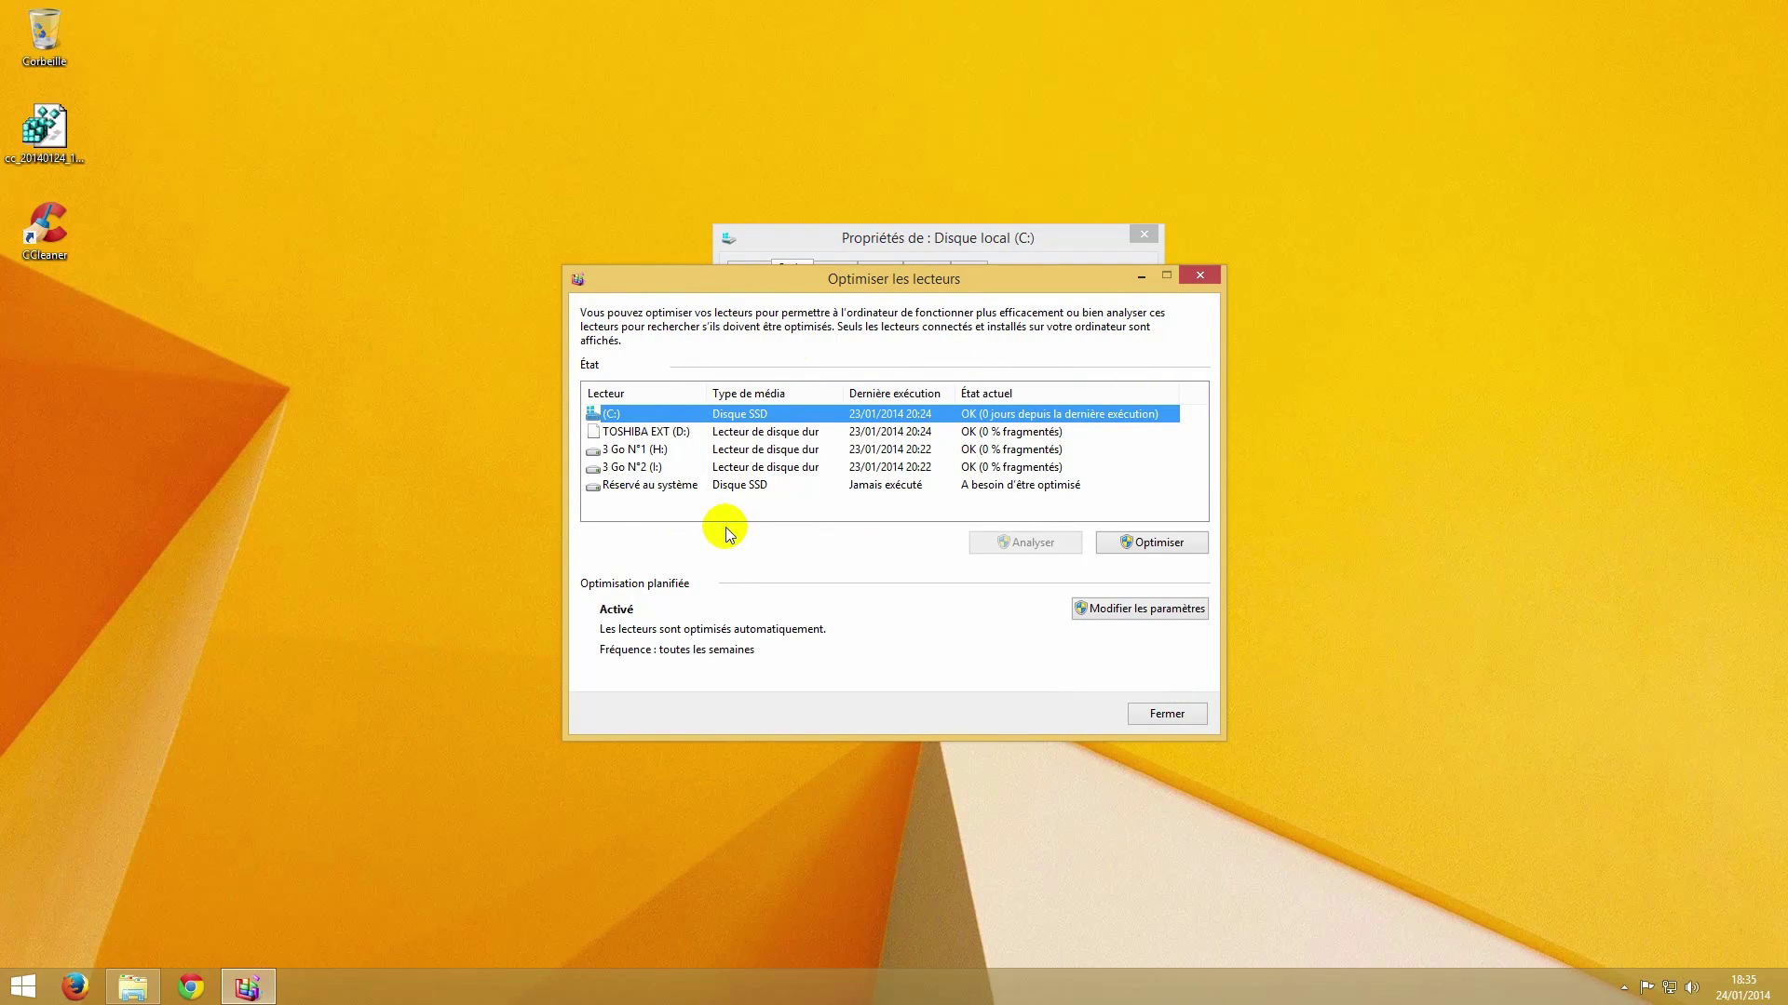
Step: Examine the media type, last run and current status of the SSD and hard disk drives in the optimisation list
{"action": "left_click", "coordinate": [849, 449]}
{"action": "left_click", "coordinate": [849, 418]}
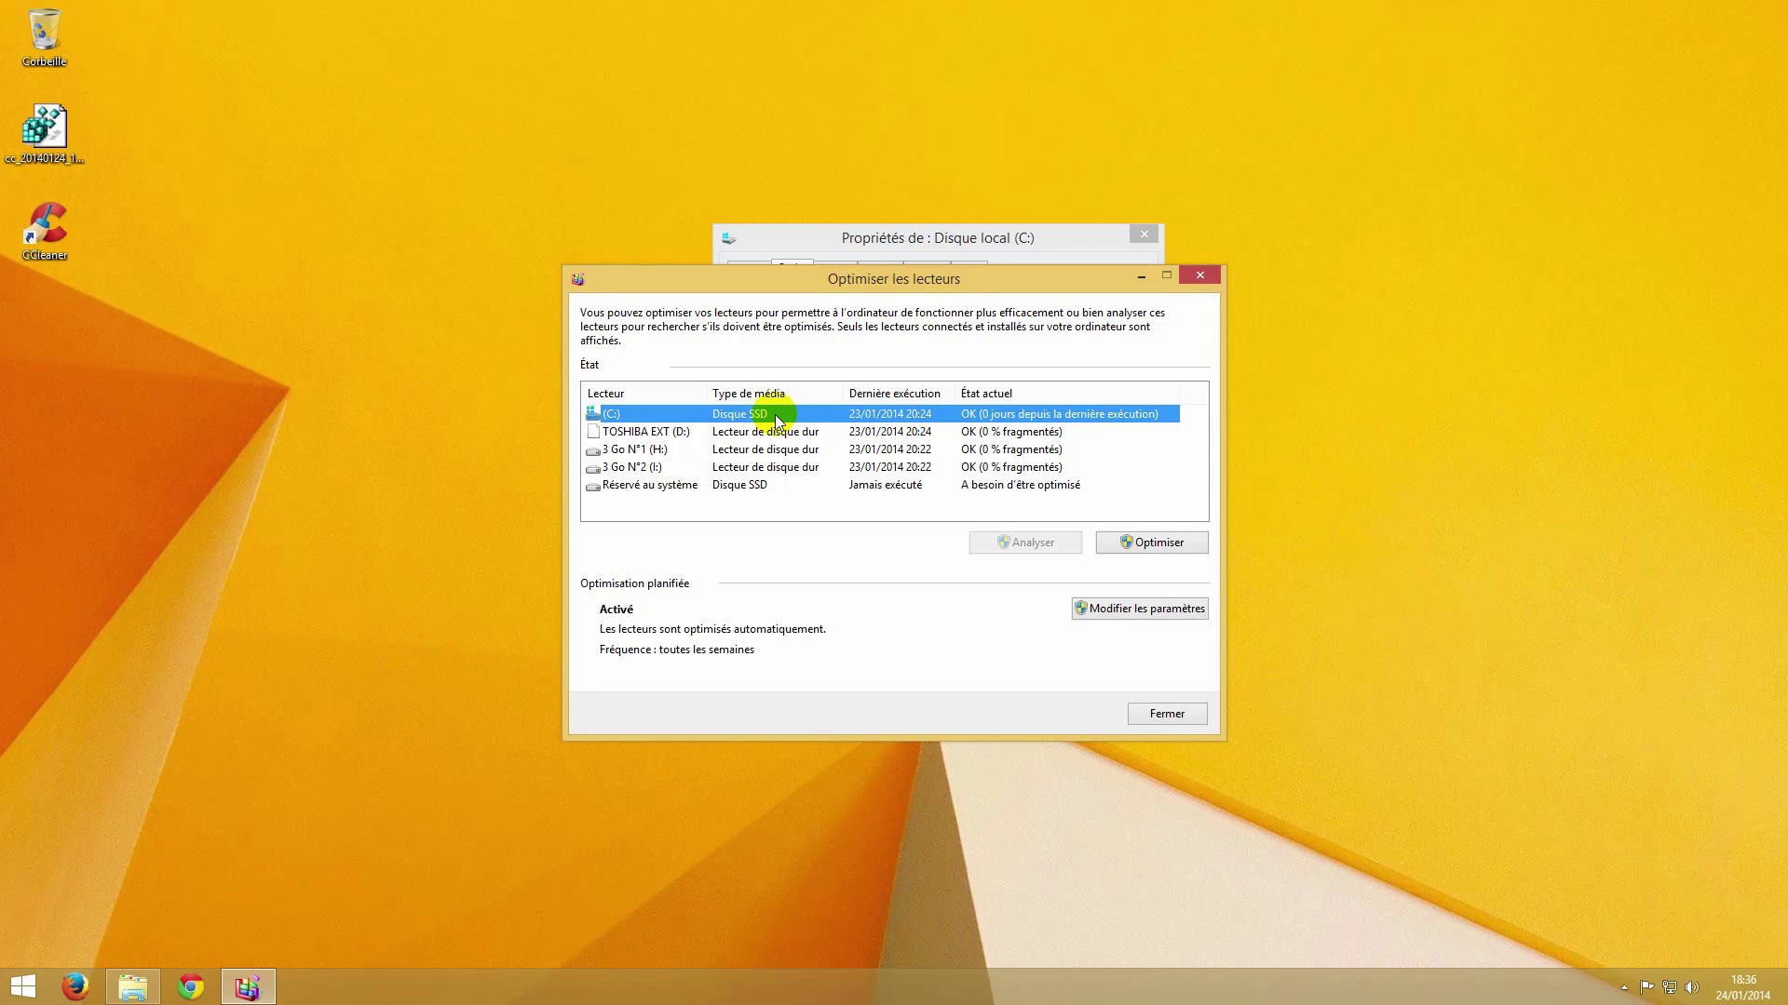
{"action": "left_click", "coordinate": [724, 435]}
{"action": "left_click", "coordinate": [812, 447]}
{"action": "left_click", "coordinate": [808, 469]}
{"action": "left_click", "coordinate": [812, 433]}
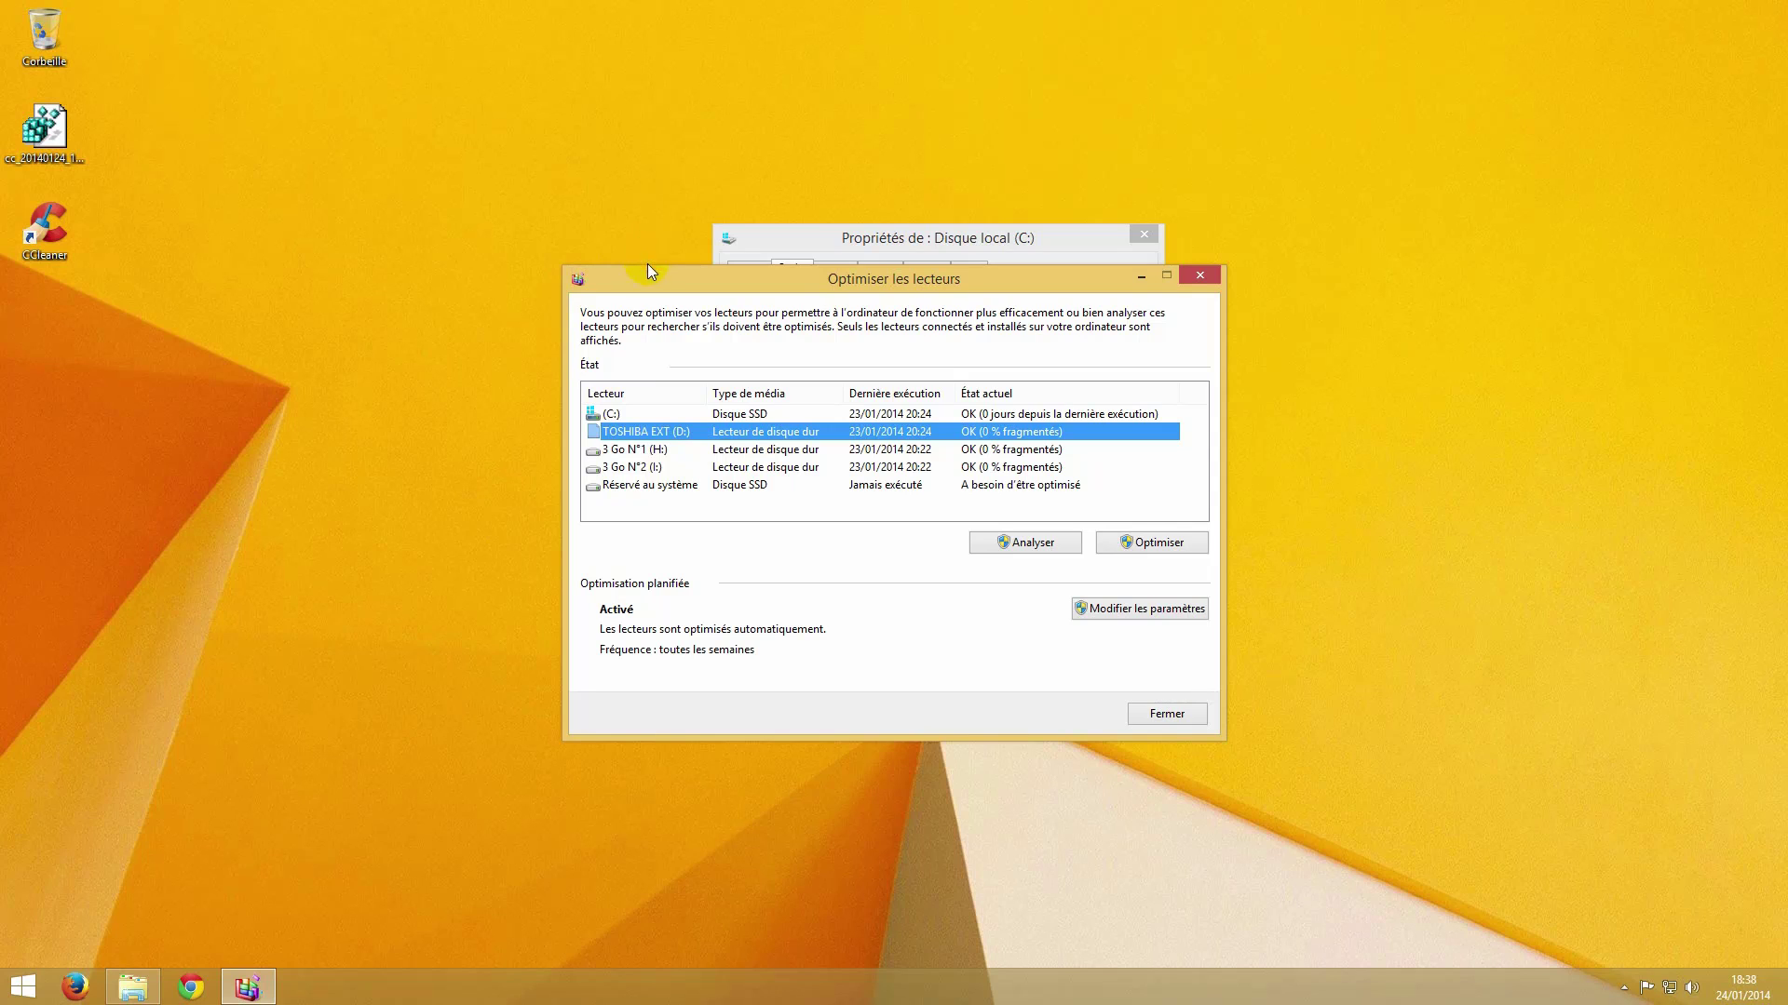
{"action": "left_click_drag", "start_coordinate": [656, 275], "coordinate": [667, 211]}
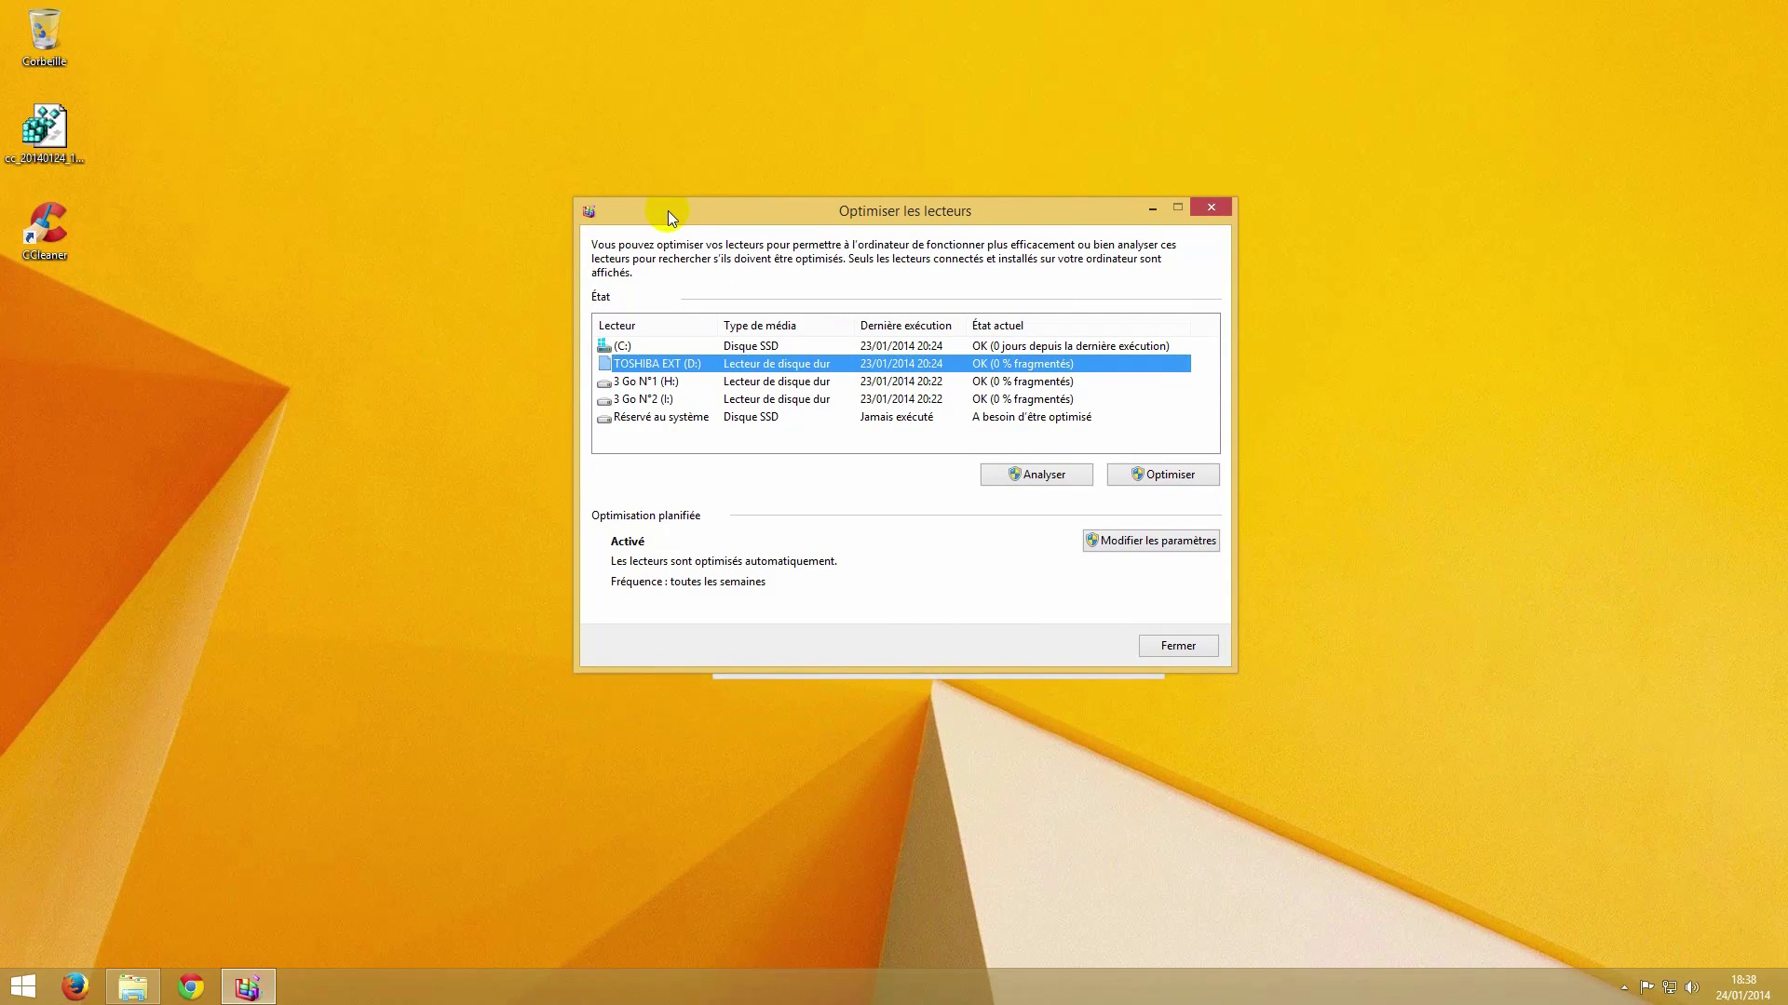